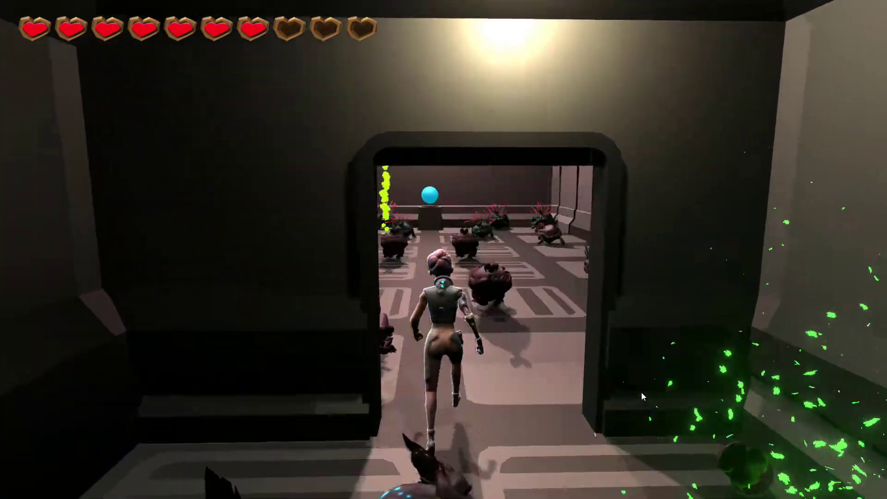
{"action": "left_click", "coordinate": [607, 401]}
{"action": "key", "text": "w"}
{"action": "left_click", "coordinate": [607, 401]}
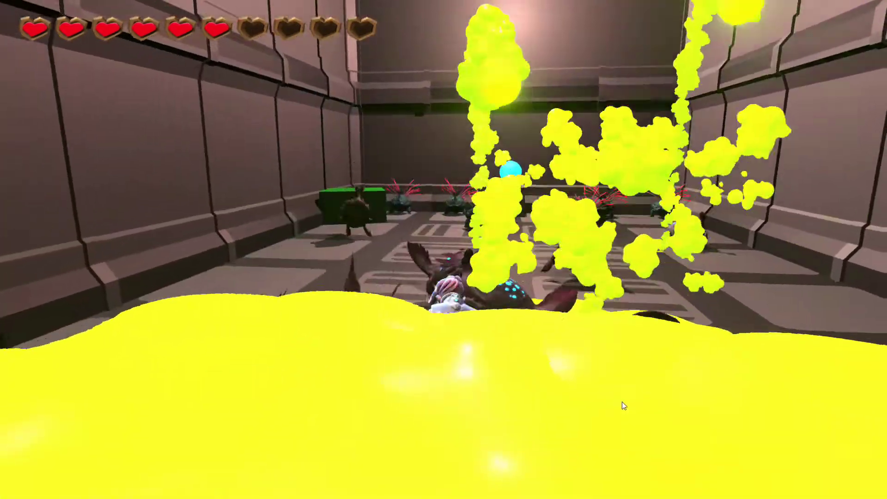
{"action": "left_click", "coordinate": [673, 411]}
{"action": "key", "text": "w"}
{"action": "left_click", "coordinate": [623, 410]}
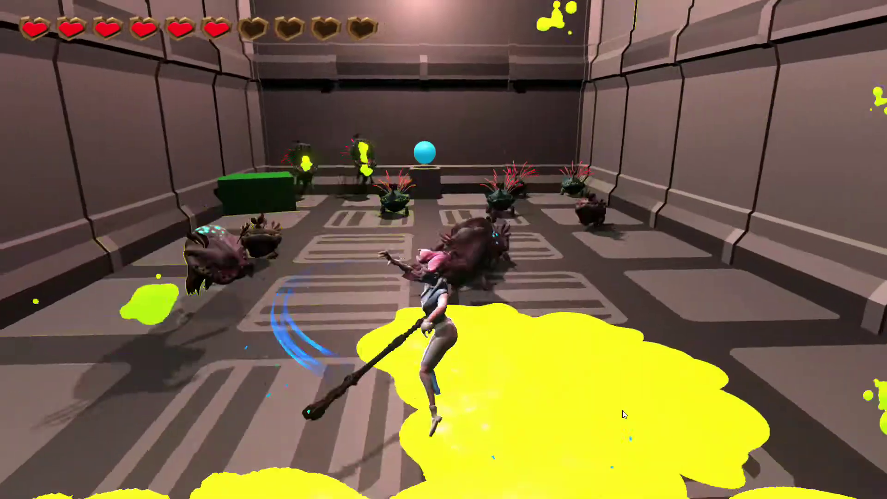
{"action": "left_click", "coordinate": [647, 409]}
{"action": "left_click", "coordinate": [588, 409]}
{"action": "key", "text": "w"}
{"action": "left_click", "coordinate": [522, 370]}
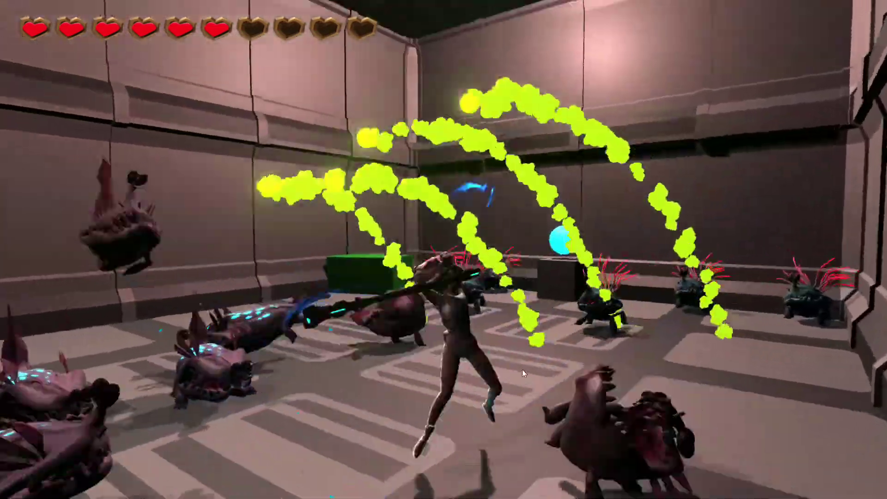
{"action": "left_click", "coordinate": [573, 392]}
{"action": "left_click", "coordinate": [494, 387]}
{"action": "key", "text": "w"}
{"action": "left_click", "coordinate": [531, 380]}
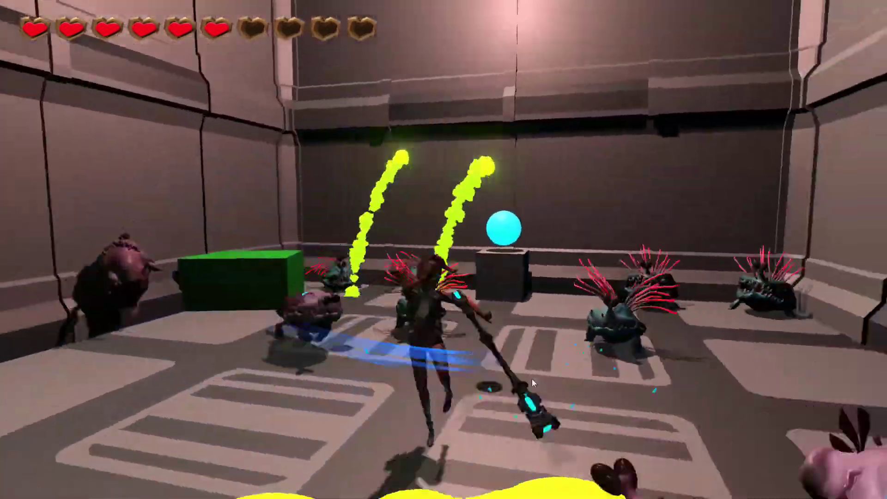
{"action": "left_click", "coordinate": [596, 384]}
{"action": "key", "text": "w"}
{"action": "left_click", "coordinate": [607, 384]}
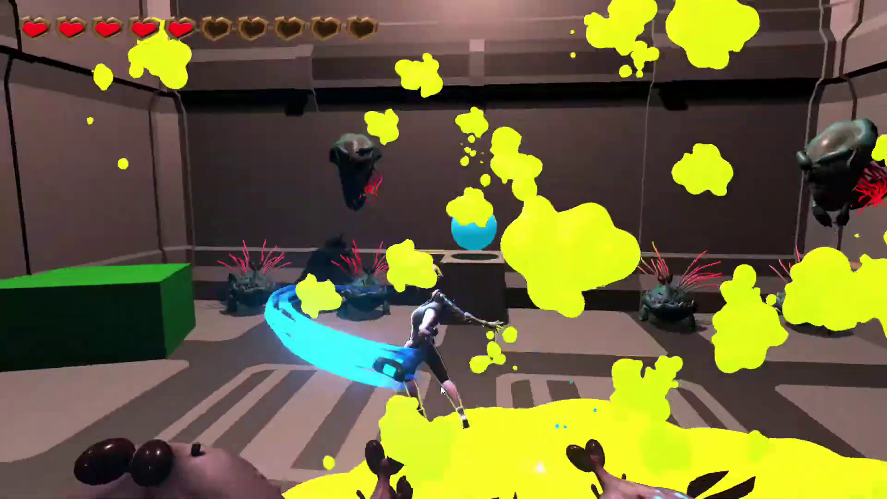
{"action": "left_click", "coordinate": [582, 393]}
{"action": "left_click", "coordinate": [536, 407]}
{"action": "key", "text": "w"}
{"action": "left_click", "coordinate": [581, 415]}
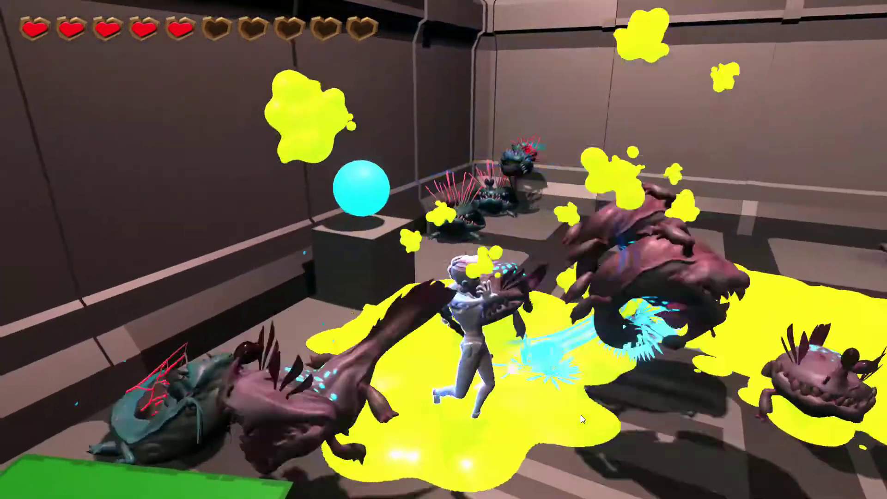
{"action": "left_click", "coordinate": [611, 418]}
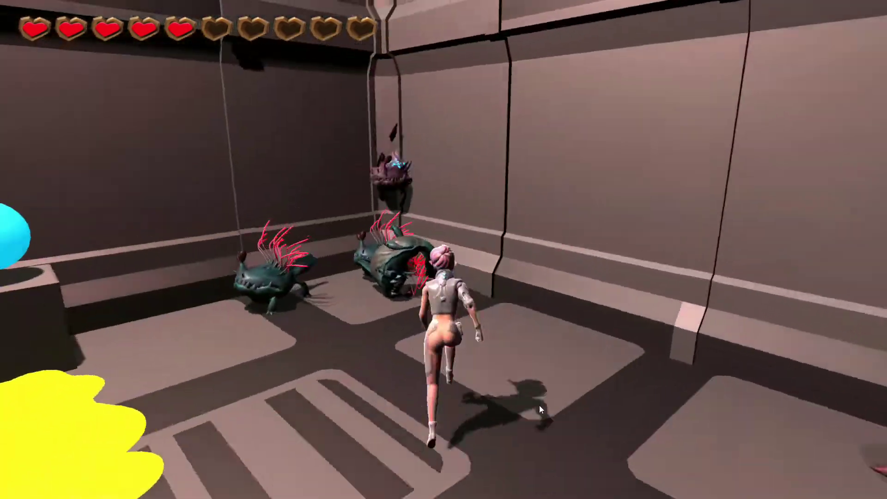
{"action": "key", "text": "w"}
{"action": "left_click", "coordinate": [481, 406]}
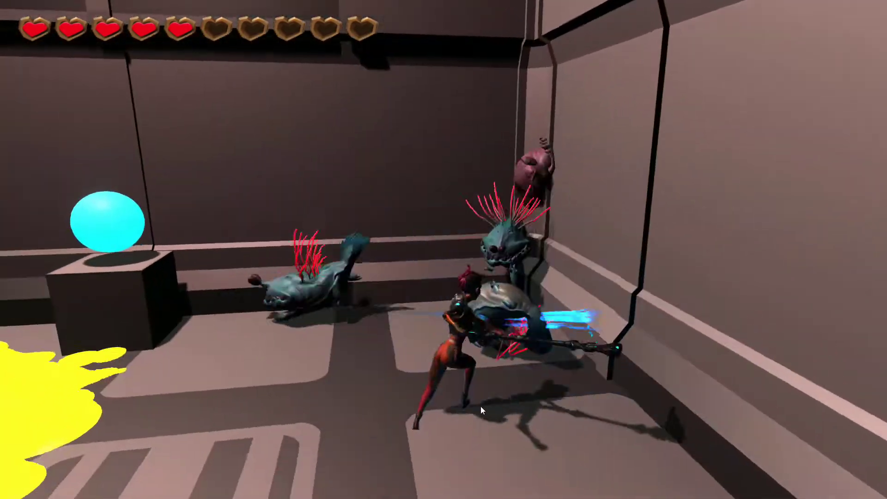
{"action": "left_click", "coordinate": [434, 406]}
{"action": "key", "text": "a"}
{"action": "key", "text": "w"}
{"action": "left_click", "coordinate": [480, 422]}
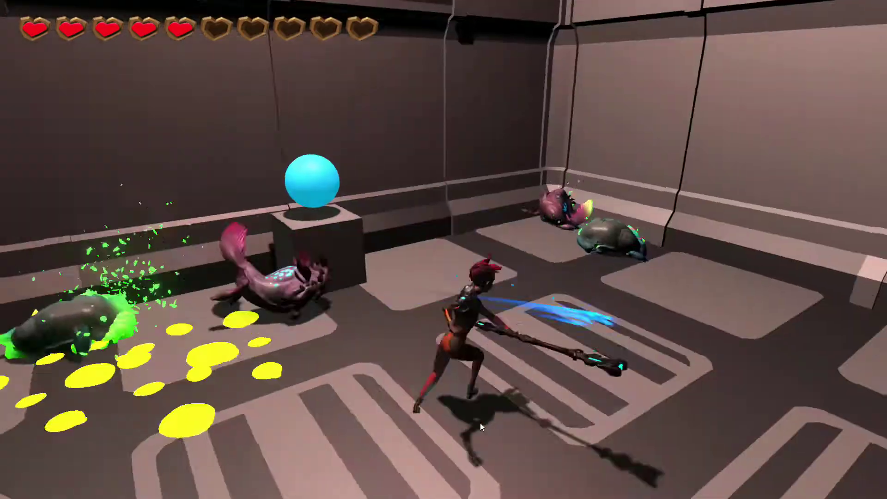
{"action": "key", "text": "a"}
{"action": "key", "text": "w"}
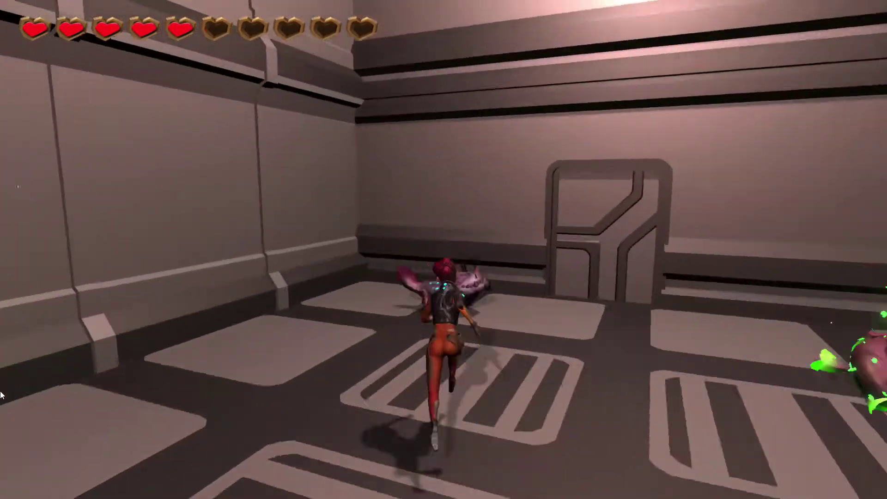
{"action": "left_click", "coordinate": [1, 394]}
{"action": "key", "text": "w"}
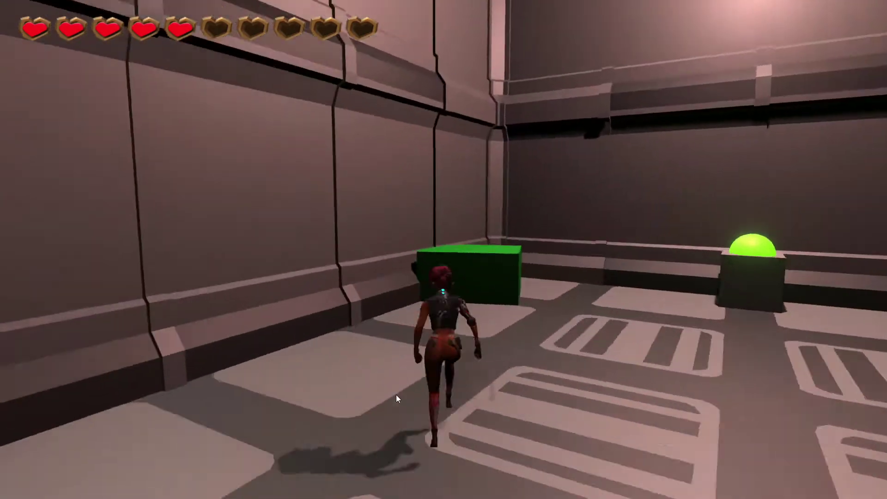
{"action": "key", "text": "w"}
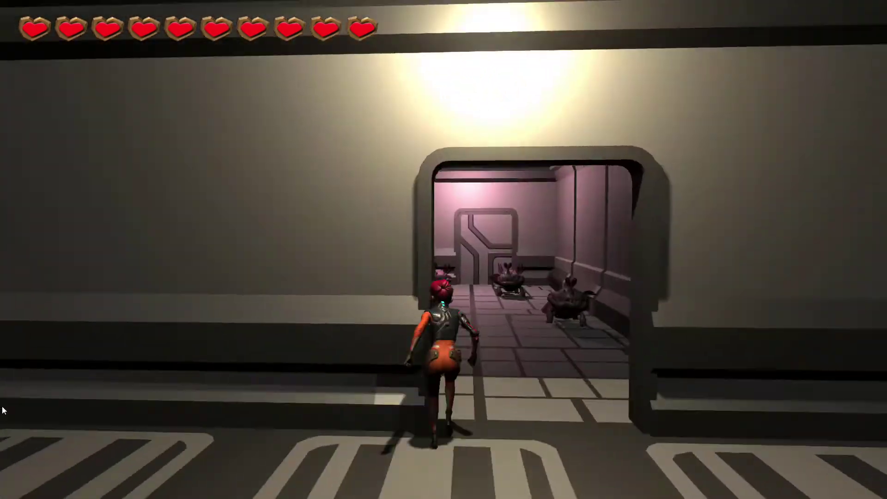
{"action": "left_click", "coordinate": [6, 409]}
{"action": "key", "text": "w"}
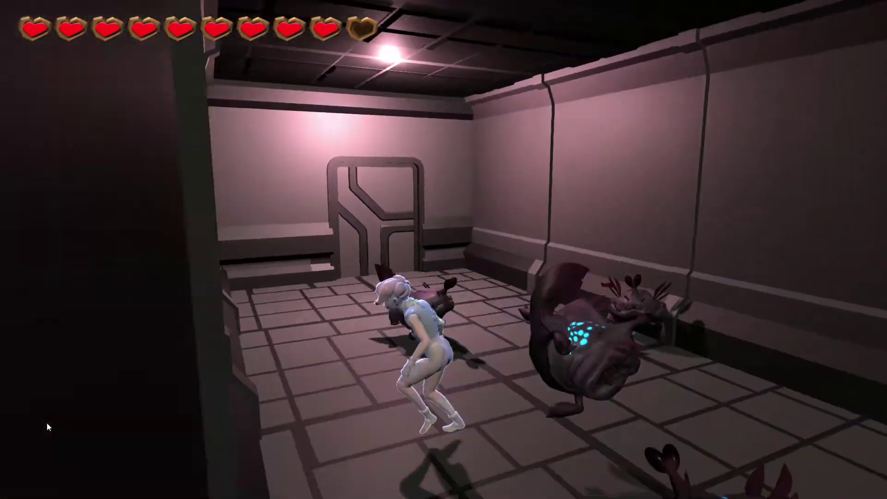
{"action": "left_click", "coordinate": [210, 434]}
{"action": "key", "text": "w"}
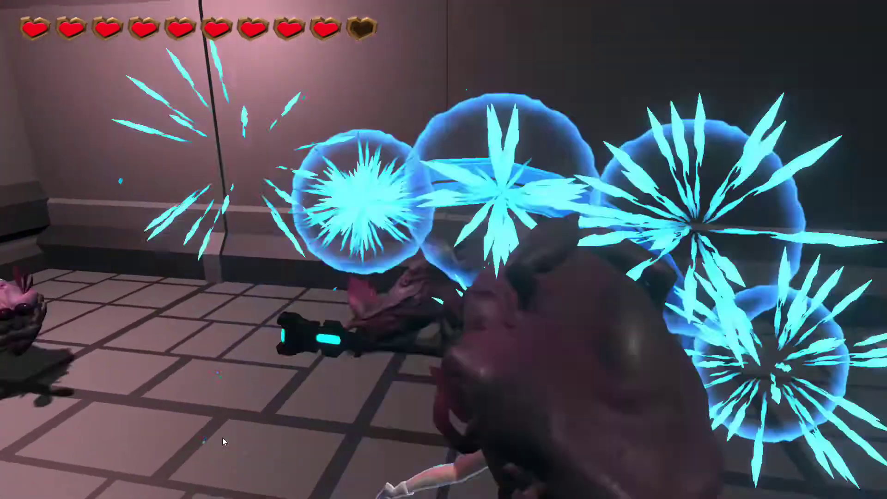
{"action": "left_click", "coordinate": [147, 430]}
{"action": "left_click", "coordinate": [84, 426]}
{"action": "left_click", "coordinate": [99, 424]}
{"action": "left_click", "coordinate": [386, 426]}
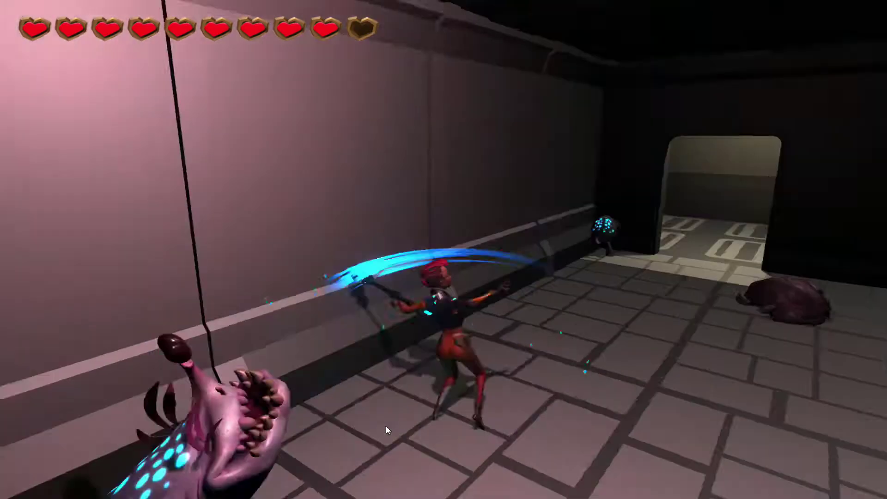
{"action": "key", "text": "w"}
{"action": "left_click", "coordinate": [395, 420]}
{"action": "key", "text": "w"}
{"action": "left_click", "coordinate": [444, 428]}
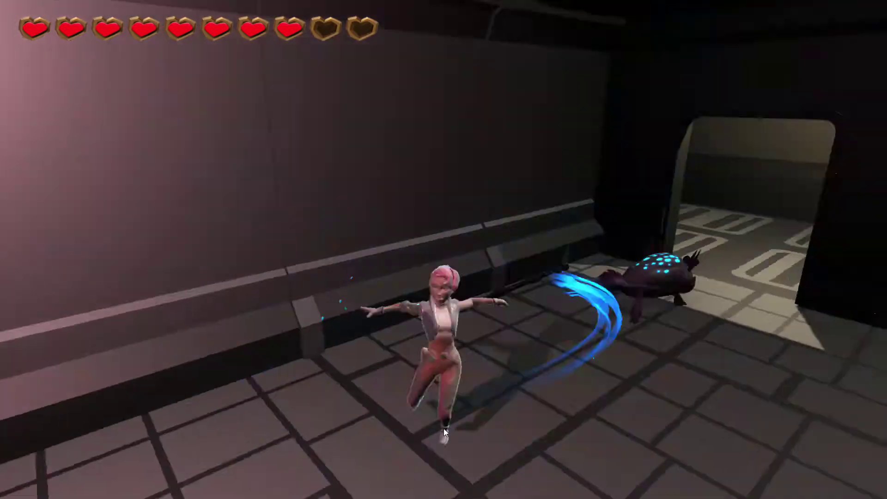
{"action": "left_click", "coordinate": [429, 425]}
{"action": "left_click", "coordinate": [162, 415]}
{"action": "left_click", "coordinate": [110, 408]}
{"action": "left_click", "coordinate": [19, 439]}
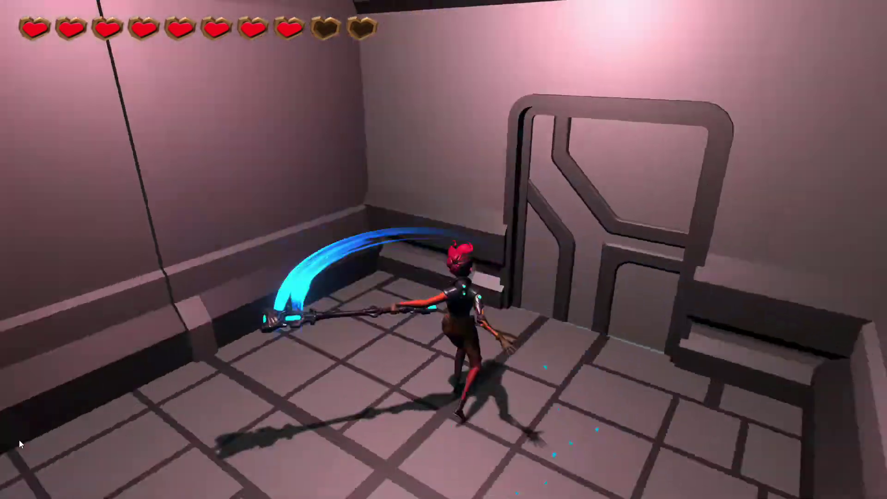
{"action": "key", "text": "w"}
{"action": "left_click", "coordinate": [0, 421]}
{"action": "key", "text": "w"}
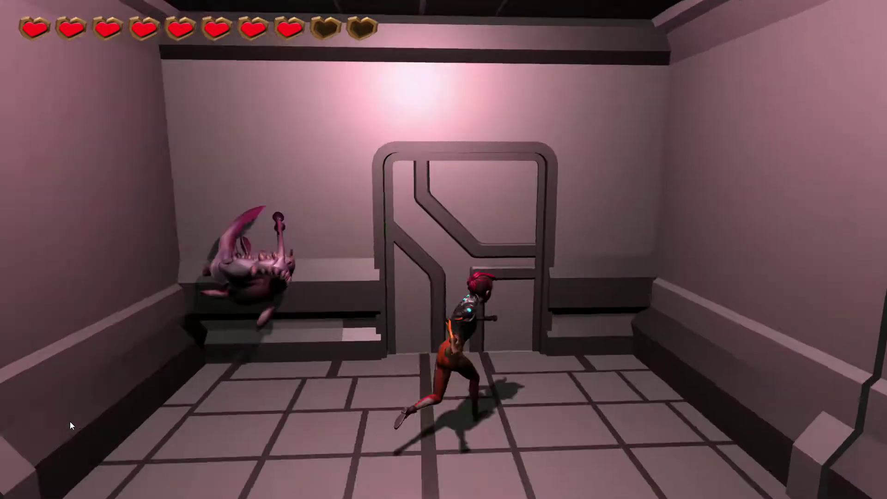
{"action": "key", "text": "w"}
{"action": "key", "text": "w"}
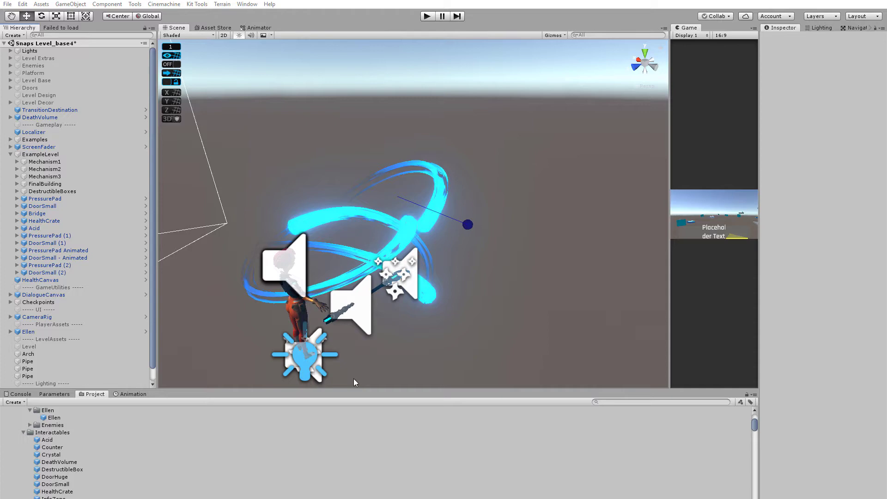
Step: Activate the hidden Level Design object and frame its diagram plane in the Scene view
{"action": "scroll", "coordinate": [353, 379], "scroll_direction": "down", "scroll_amount": 4}
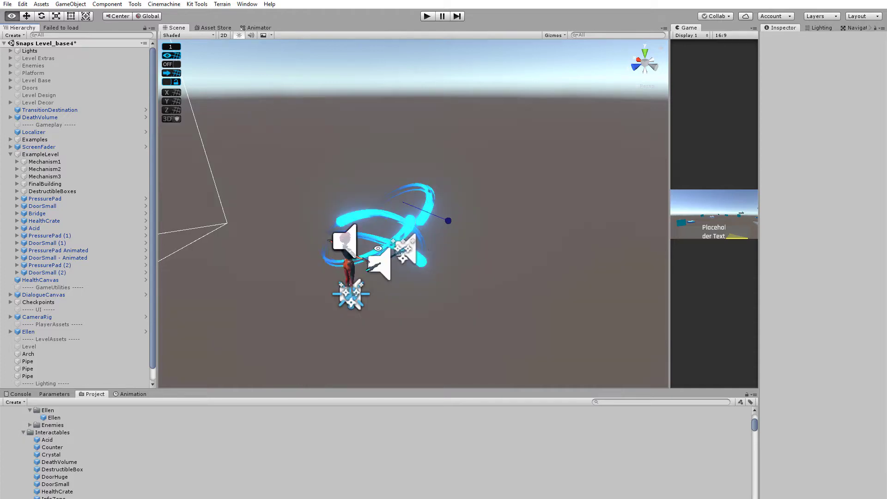
{"action": "left_click_drag", "start_coordinate": [353, 378], "coordinate": [466, 342], "text": "alt"}
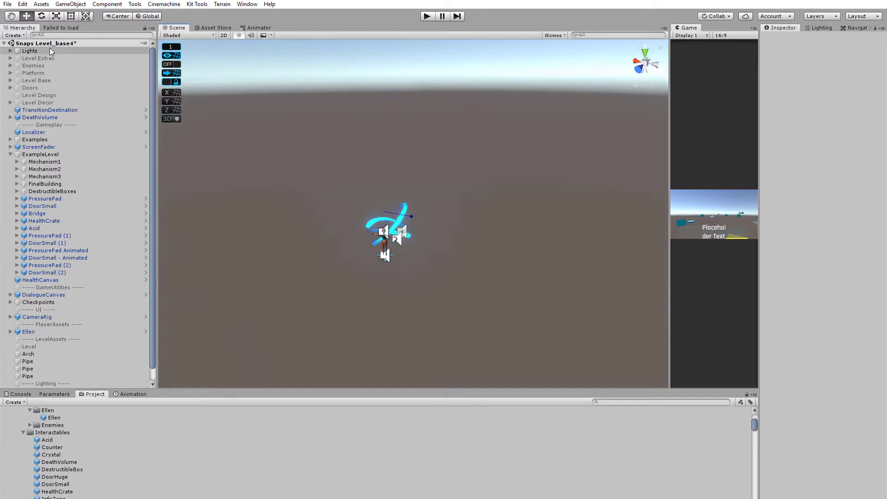
{"action": "left_click", "coordinate": [48, 94]}
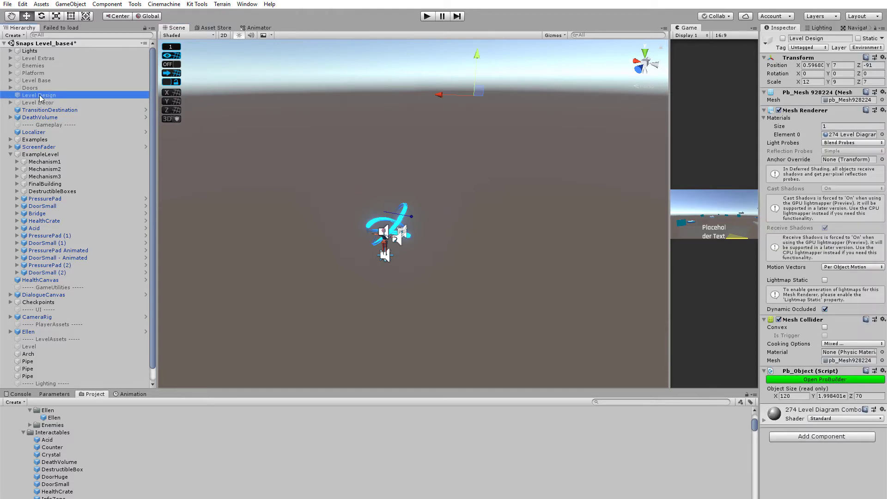
{"action": "key", "text": "f"}
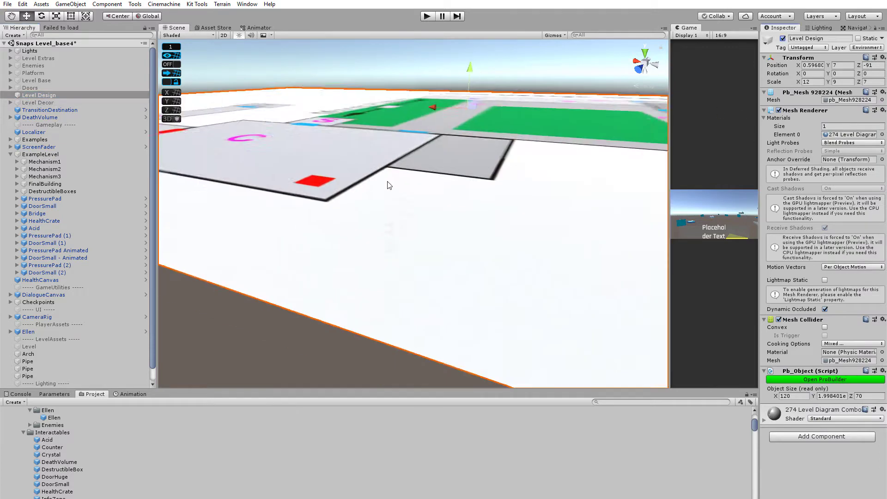
Step: Examine the level design diagram's room layout, doors, enemy markers, acid areas and key from above and at an angle
{"action": "left_click_drag", "start_coordinate": [403, 150], "coordinate": [433, 239], "text": "alt"}
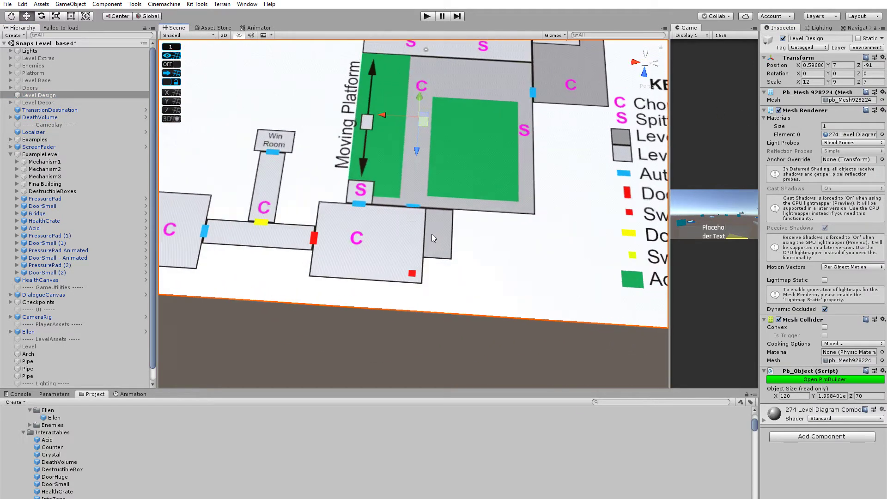
{"action": "scroll", "coordinate": [418, 210], "scroll_direction": "down", "scroll_amount": 3}
{"action": "middle_click_drag", "start_coordinate": [418, 209], "coordinate": [419, 234]}
{"action": "scroll", "coordinate": [420, 235], "scroll_direction": "up", "scroll_amount": 1}
{"action": "left_click_drag", "start_coordinate": [420, 234], "coordinate": [425, 211], "text": "alt"}
{"action": "middle_click_drag", "start_coordinate": [444, 231], "coordinate": [434, 231]}
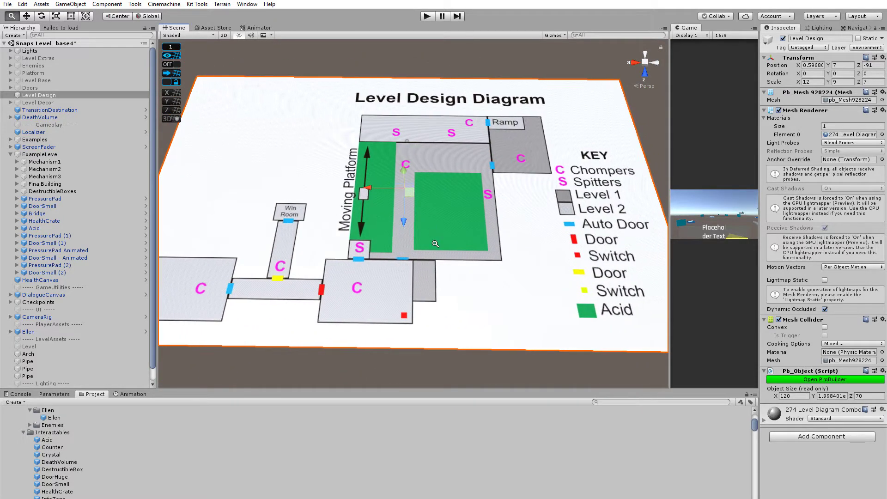
{"action": "left_click_drag", "start_coordinate": [434, 231], "coordinate": [431, 256], "text": "alt"}
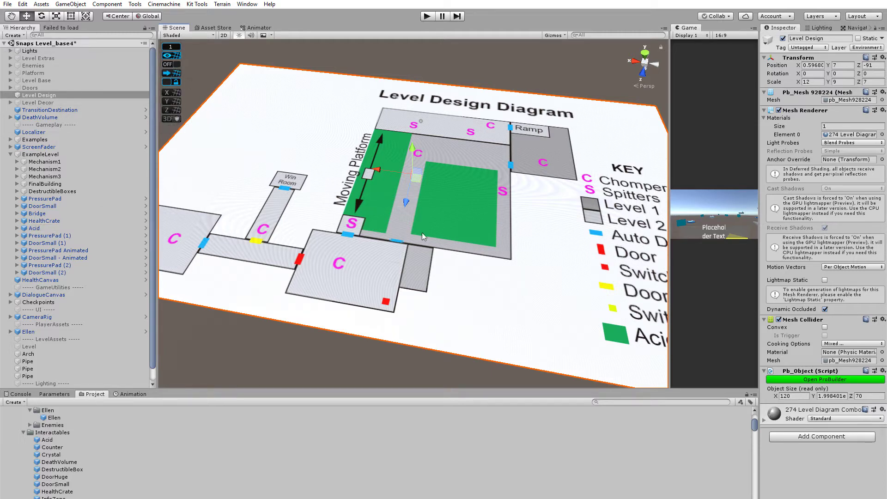
{"action": "left_click_drag", "start_coordinate": [494, 283], "coordinate": [368, 204], "text": "alt"}
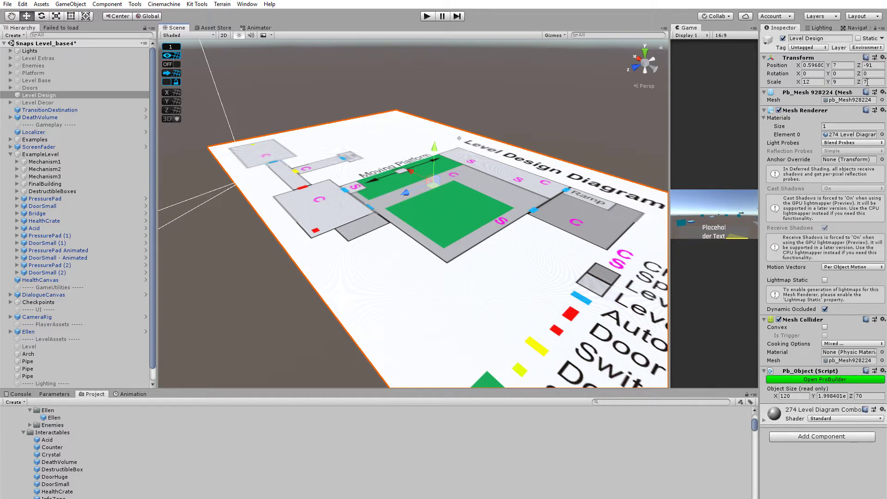
{"action": "left_click_drag", "start_coordinate": [469, 214], "coordinate": [433, 201], "text": "alt"}
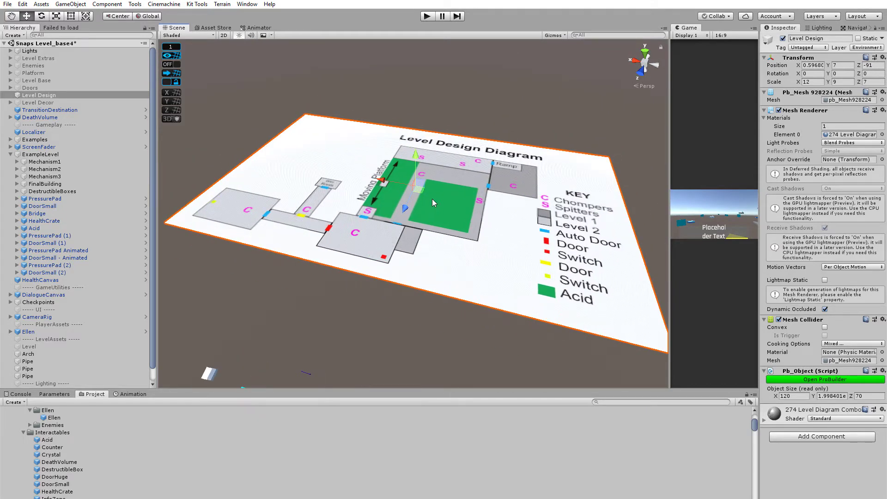
Step: Duplicate the Level Design plane to a height of about Y 11.5 and set the copy's scale to X 20 and Z 10
{"action": "key", "text": "ctrl+d"}
{"action": "left_click_drag", "start_coordinate": [416, 160], "coordinate": [416, 148]}
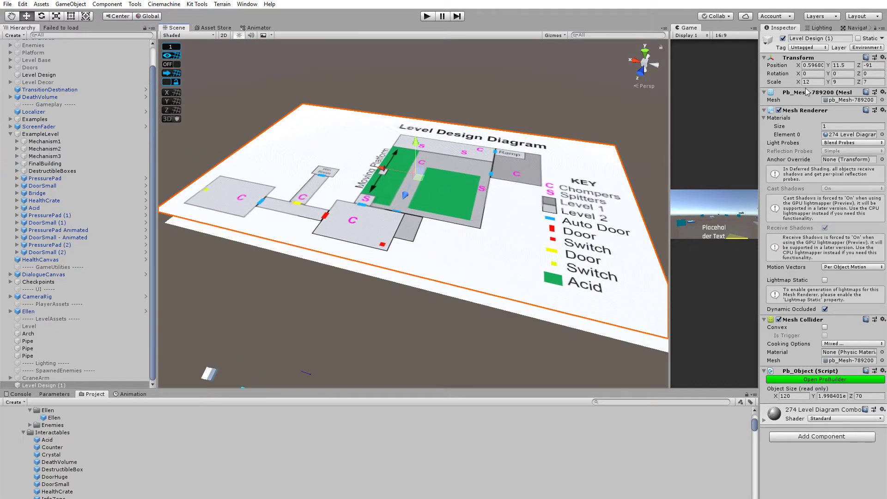
{"action": "type", "text": "20"}
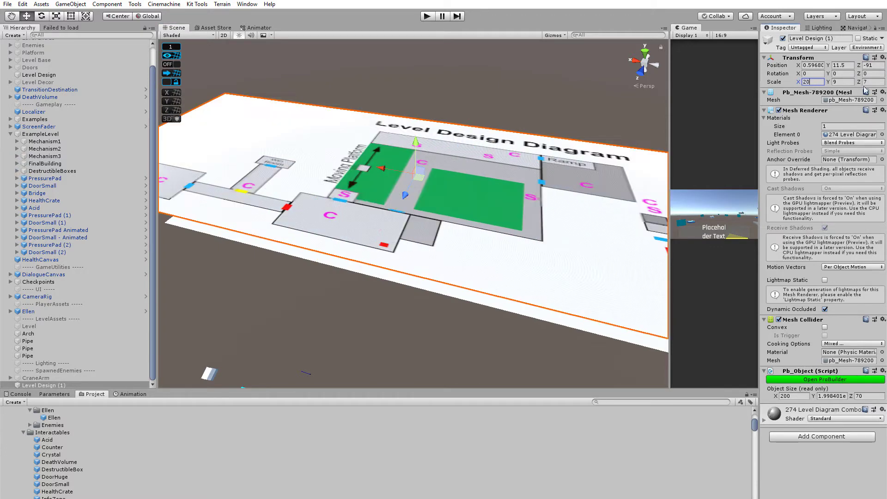
{"action": "type", "text": "10"}
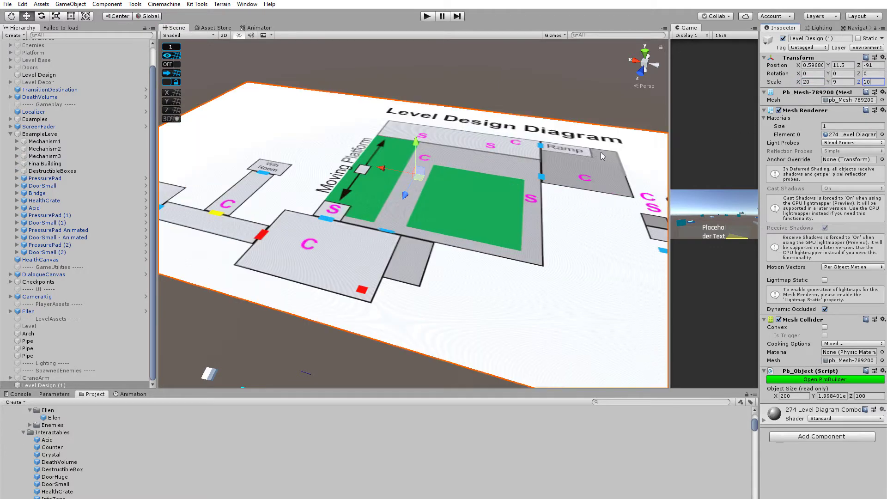
Step: Move the enlarged diagram copy beside the original, to about X -137.7 and Z -105.7
{"action": "scroll", "coordinate": [235, 212], "scroll_direction": "down", "scroll_amount": 3}
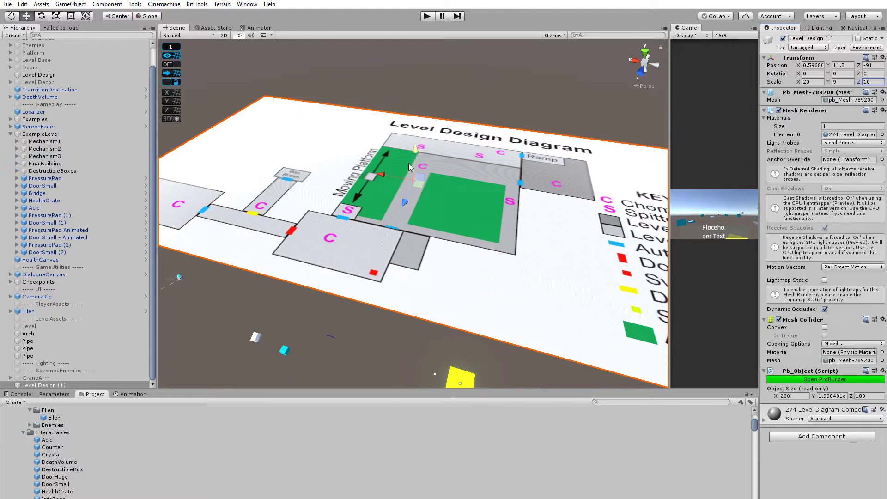
{"action": "left_click_drag", "start_coordinate": [384, 174], "coordinate": [709, 227]}
{"action": "scroll", "coordinate": [515, 251], "scroll_direction": "down", "scroll_amount": 5}
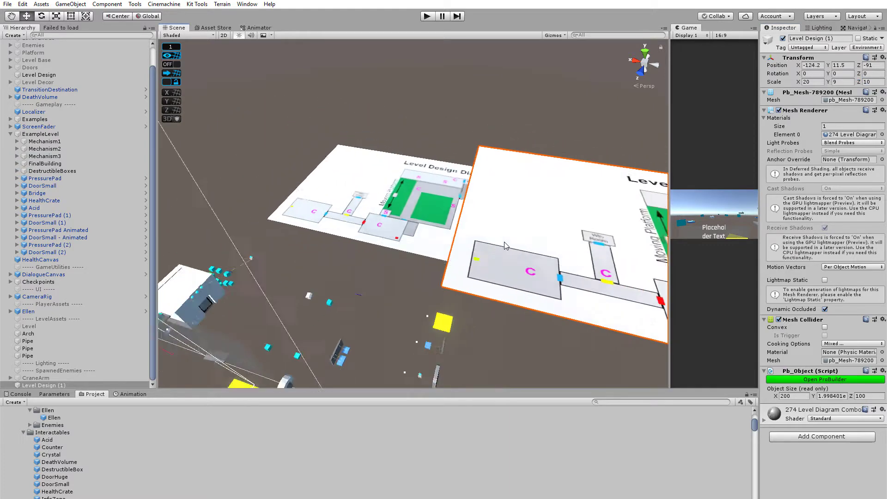
{"action": "middle_click_drag", "start_coordinate": [505, 245], "coordinate": [417, 209]}
{"action": "left_click_drag", "start_coordinate": [417, 209], "coordinate": [488, 284], "text": "alt"}
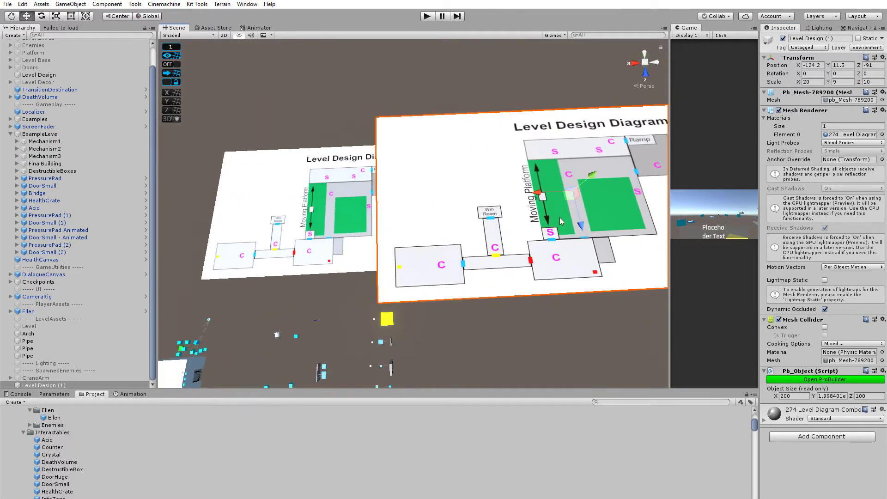
{"action": "left_click_drag", "start_coordinate": [562, 202], "coordinate": [588, 170]}
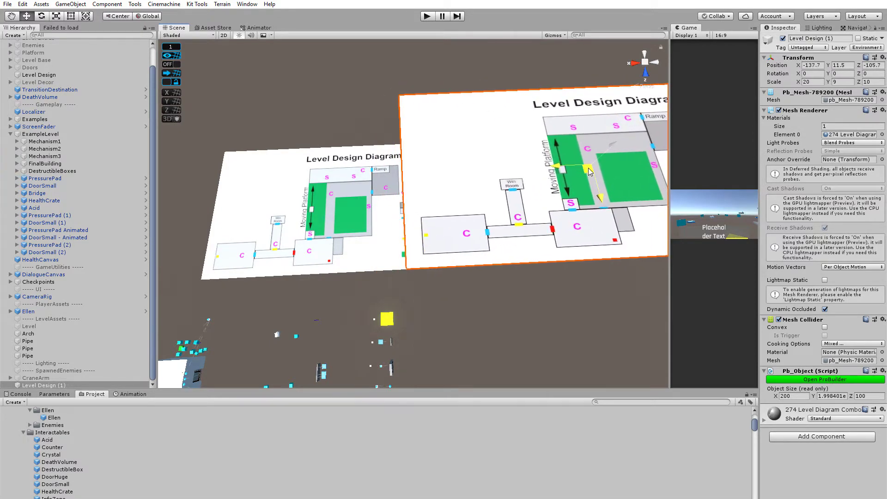
Step: View the Level Design diagram plane from an angle and deactivate it to uncover the finished level
{"action": "key", "text": "q"}
{"action": "left_click_drag", "start_coordinate": [494, 180], "coordinate": [498, 218], "text": "alt"}
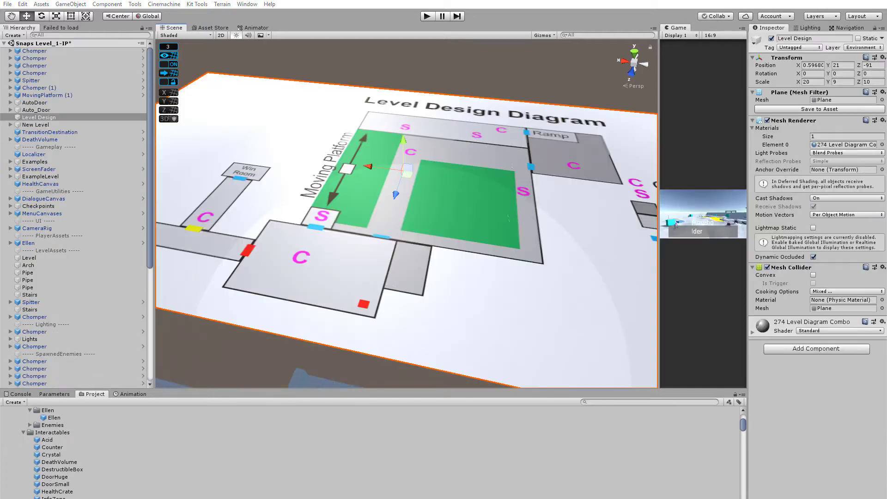
{"action": "mouse_move", "coordinate": [452, 239]}
{"action": "left_mouse_down", "text": "alt"}
{"action": "mouse_move", "coordinate": [362, 214]}
{"action": "mouse_move", "coordinate": [523, 226]}
{"action": "mouse_move", "coordinate": [455, 227]}
{"action": "left_mouse_up", "text": "alt"}
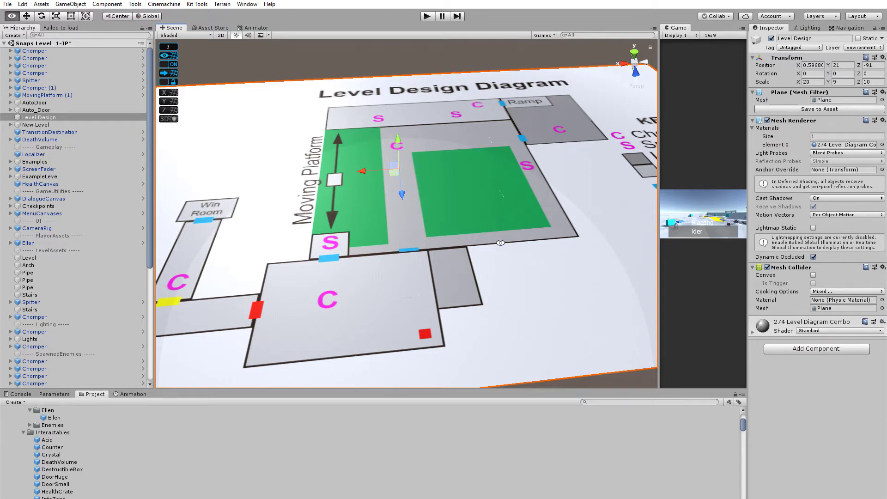
{"action": "left_click_drag", "start_coordinate": [530, 202], "coordinate": [424, 218], "text": "alt"}
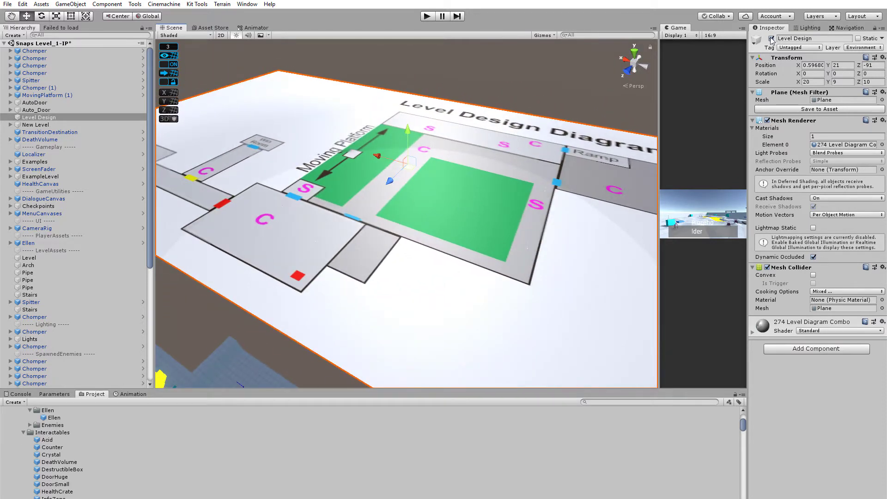
{"action": "left_click", "coordinate": [770, 39]}
{"action": "left_click_drag", "start_coordinate": [410, 300], "coordinate": [416, 223], "text": "alt"}
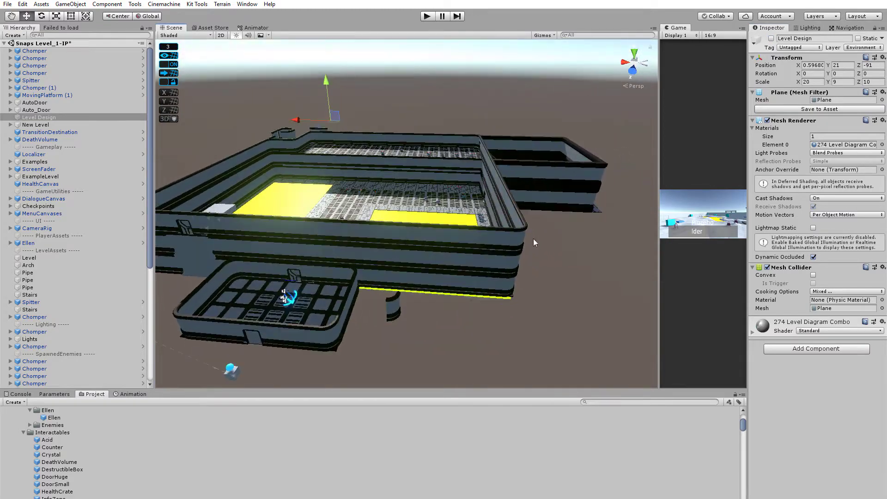
Step: Play-test the finished level, running the character out of the starting room through its door into the acid hall
{"action": "left_click", "coordinate": [538, 169]}
{"action": "left_click", "coordinate": [508, 195]}
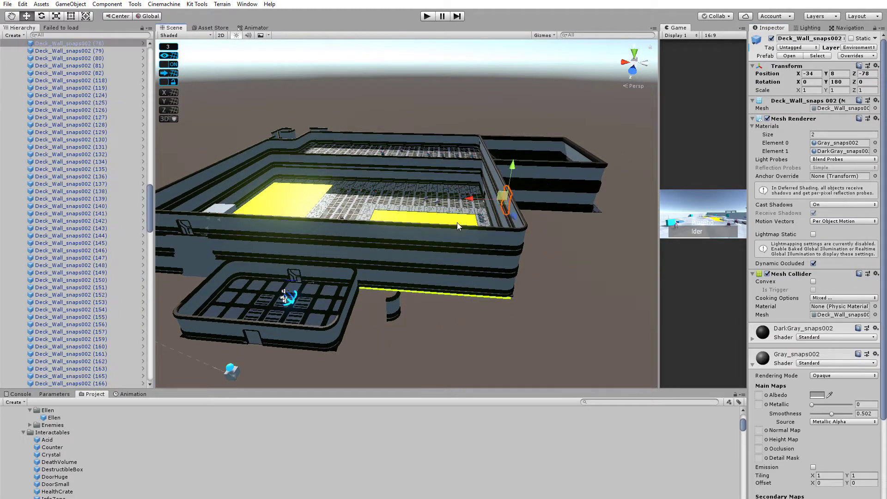
{"action": "left_click_drag", "start_coordinate": [410, 277], "coordinate": [382, 257], "text": "alt"}
{"action": "left_click", "coordinate": [426, 16]}
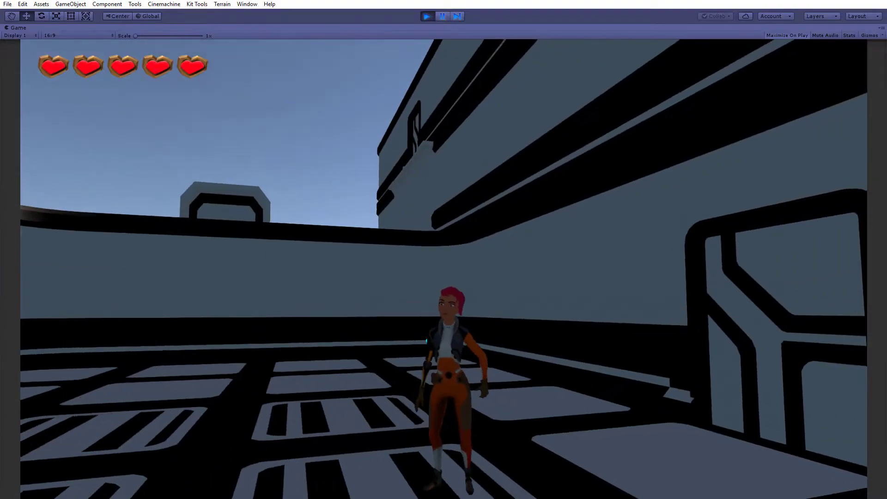
{"action": "key", "text": "w"}
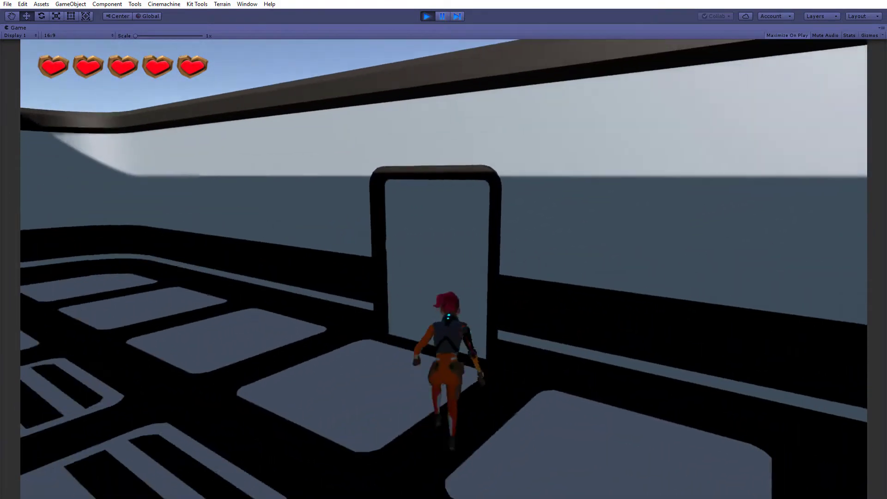
{"action": "key", "text": "w"}
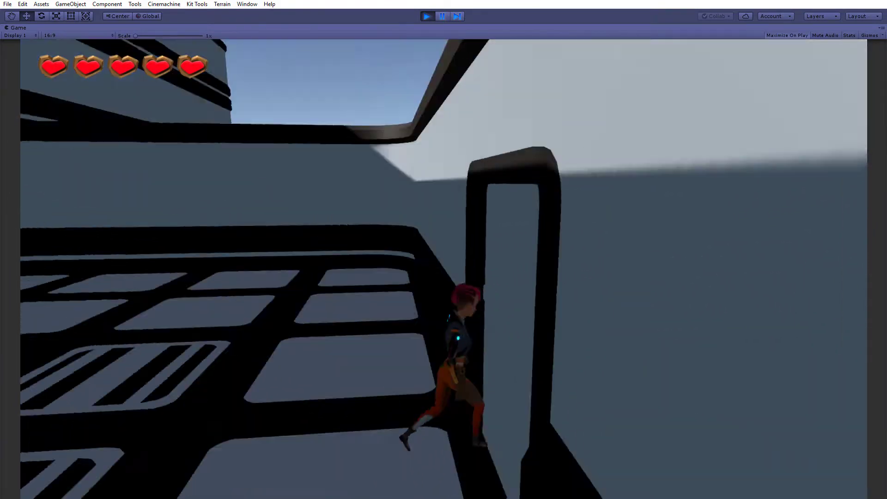
{"action": "key", "text": "w"}
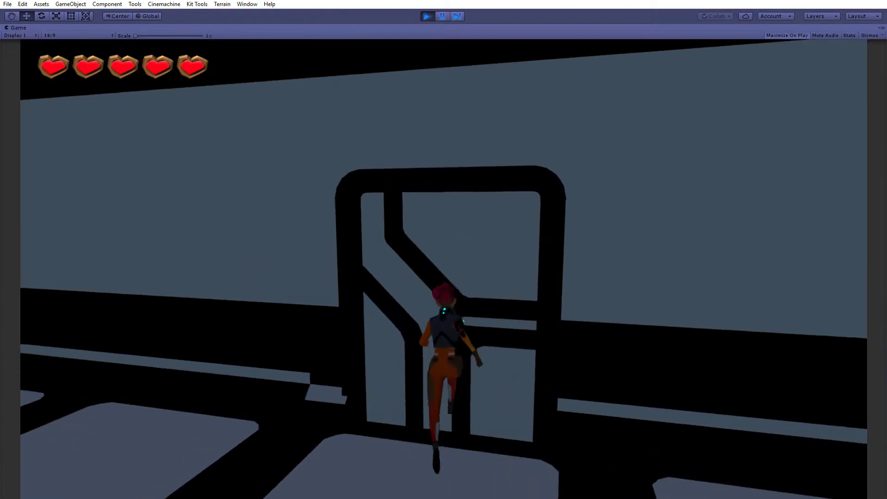
{"action": "key", "text": "w"}
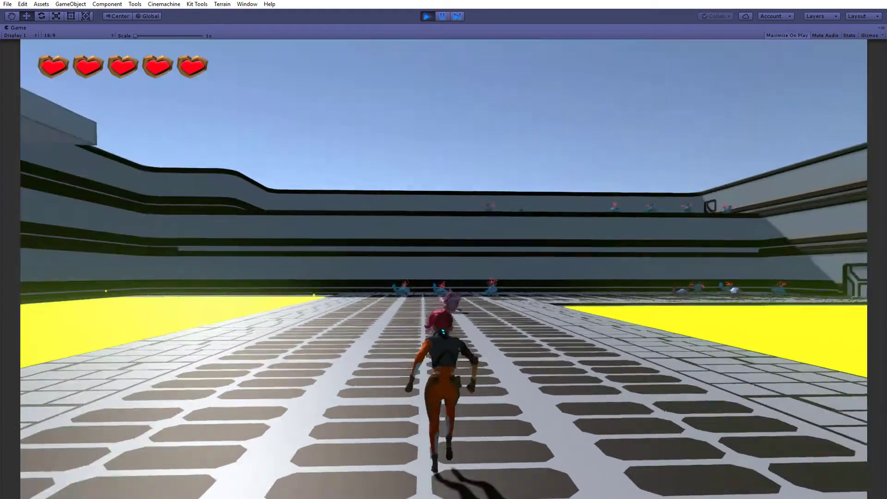
{"action": "key", "text": "w"}
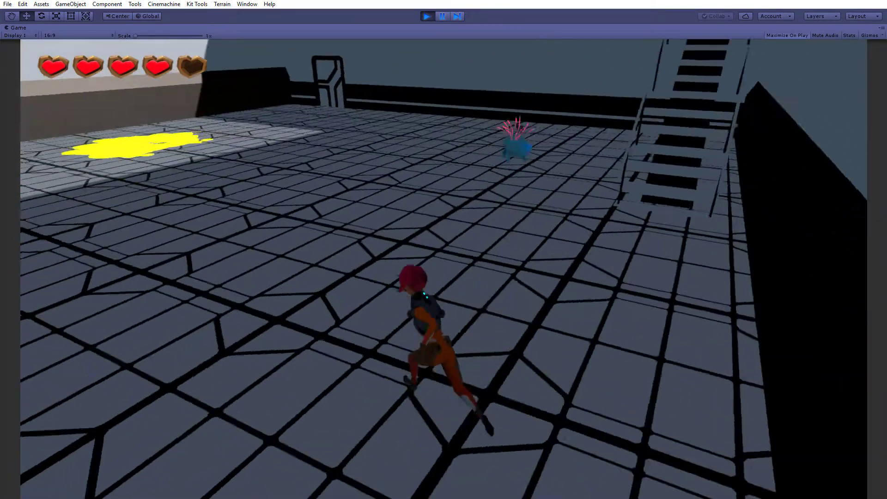
Step: Run the character up the stairs, through the upper doorway and along the walkway past the enemies, and end the play test
{"action": "key", "text": "w"}
{"action": "key", "text": "w"}
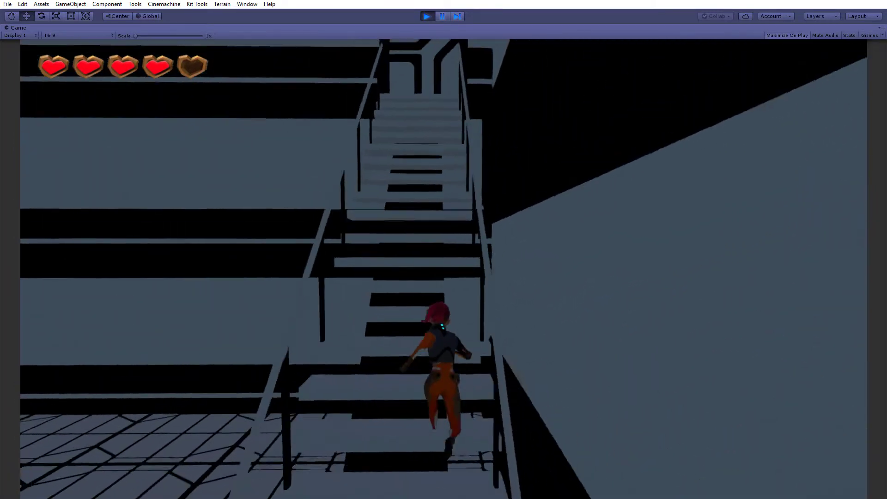
{"action": "key", "text": "w"}
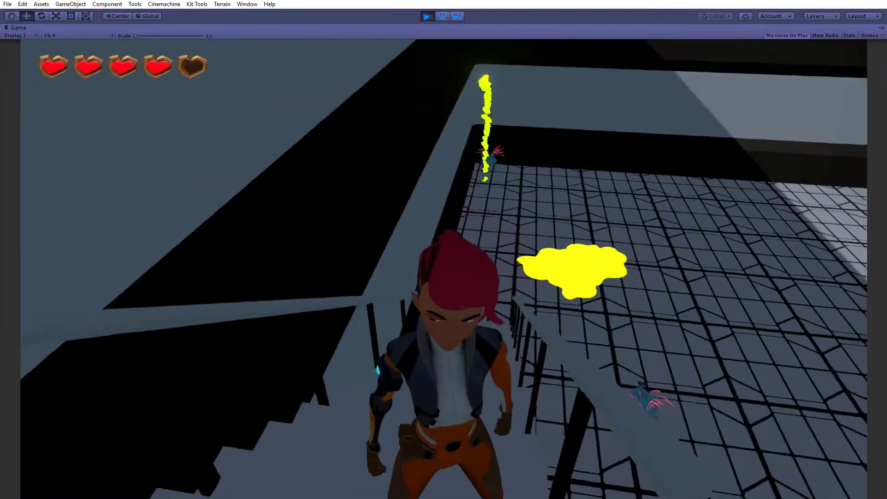
{"action": "key", "text": "w"}
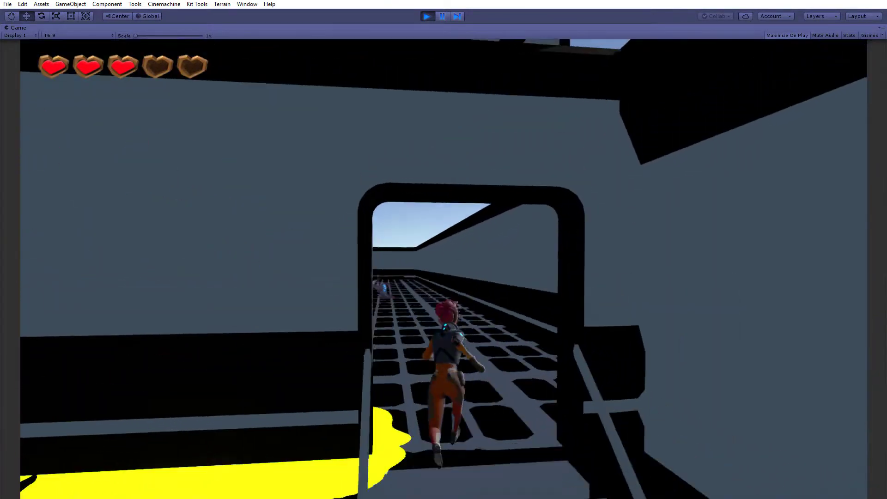
{"action": "key", "text": "w"}
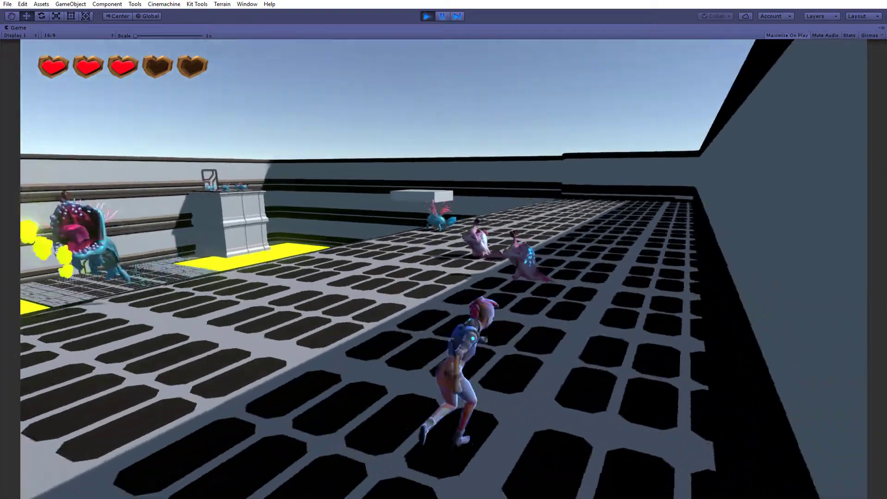
{"action": "key", "text": "w"}
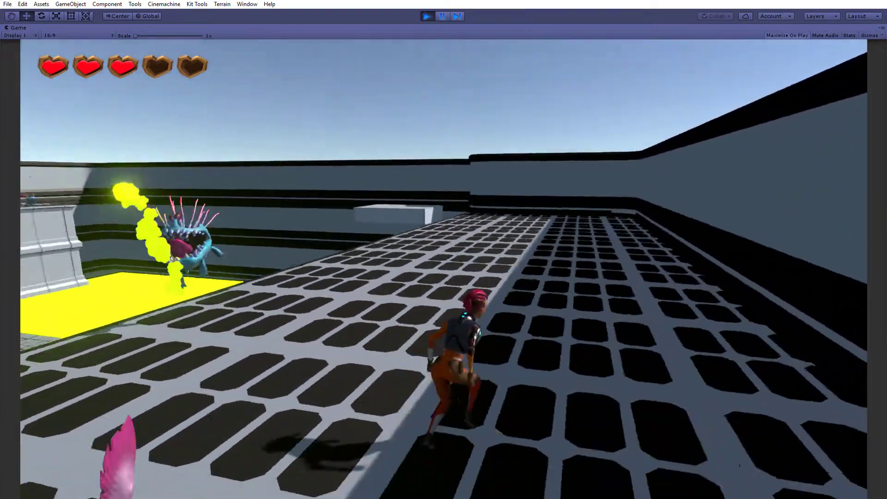
{"action": "key", "text": "w"}
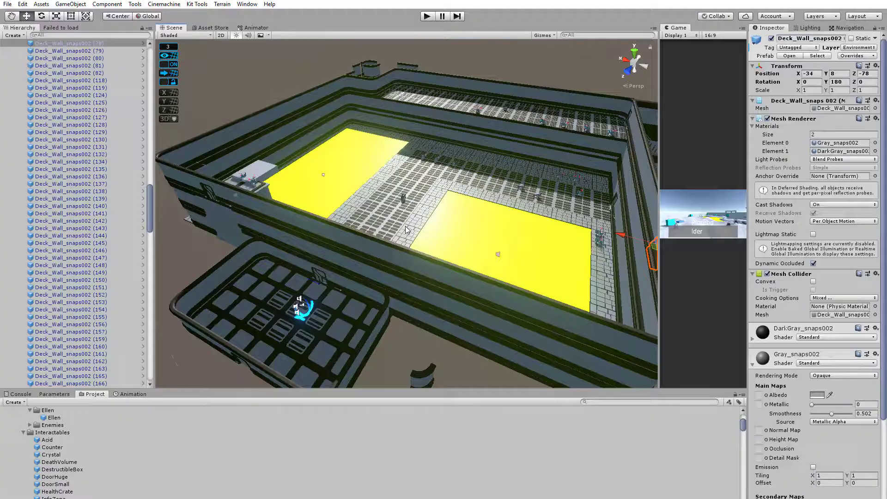
Step: Select a floor tile in the acid hall and examine the modular floor layout and nav mesh around it from several angles
{"action": "left_click", "coordinate": [398, 228]}
{"action": "left_click", "coordinate": [398, 229]}
{"action": "left_click", "coordinate": [395, 222]}
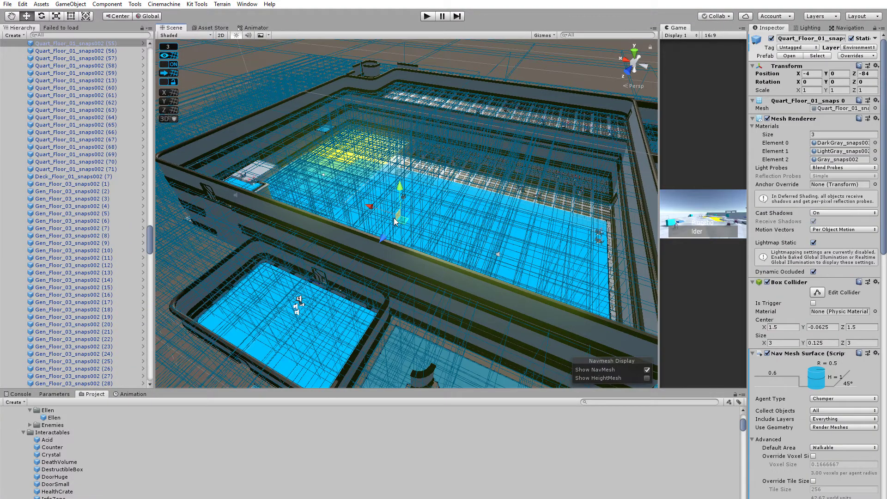
{"action": "key", "text": "f"}
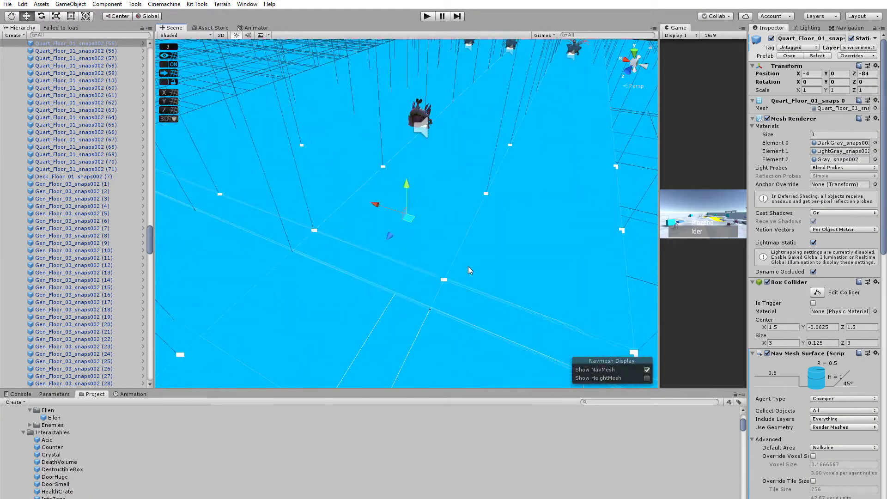
{"action": "left_click_drag", "start_coordinate": [469, 271], "coordinate": [480, 243], "text": "alt"}
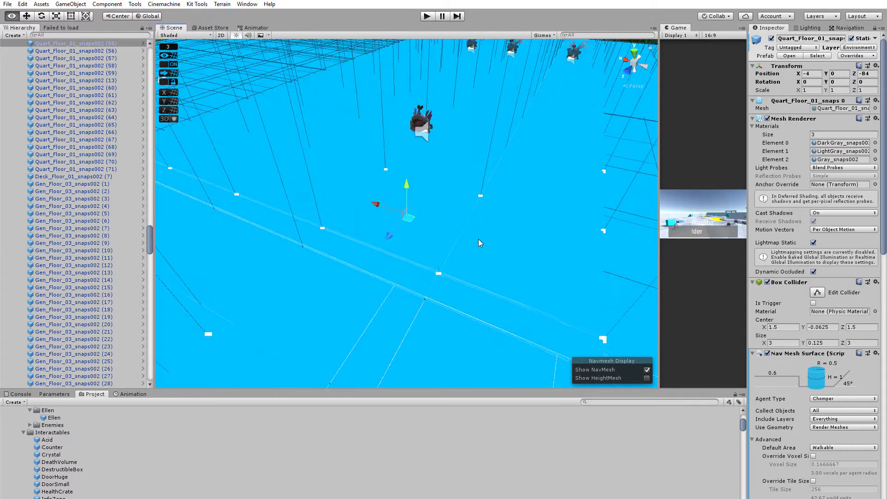
{"action": "left_click_drag", "start_coordinate": [340, 224], "coordinate": [425, 229], "text": "alt"}
{"action": "right_click_drag", "start_coordinate": [395, 135], "coordinate": [272, 456], "text": "alt"}
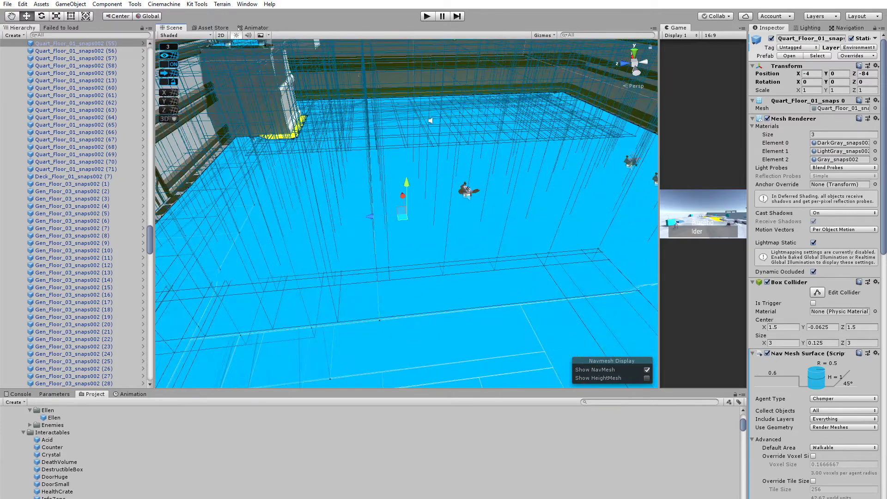
{"action": "left_click_drag", "start_coordinate": [424, 247], "coordinate": [436, 182], "text": "alt"}
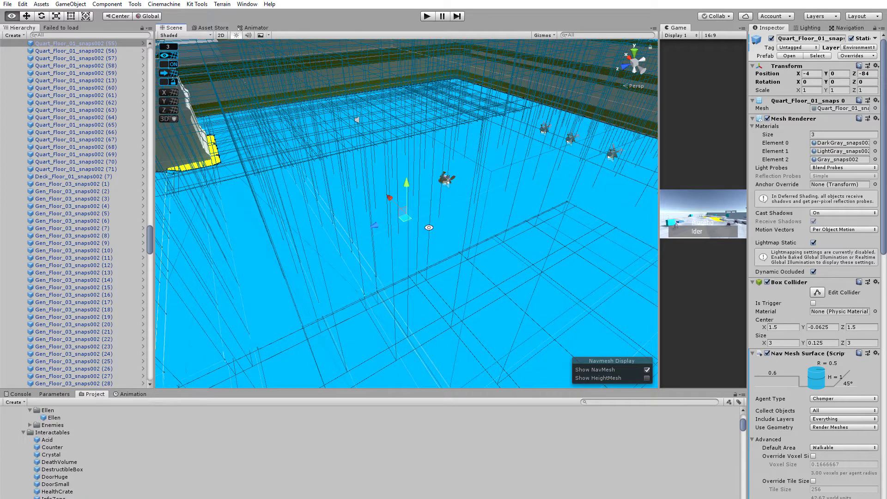
{"action": "left_click_drag", "start_coordinate": [444, 316], "coordinate": [406, 221], "text": "alt"}
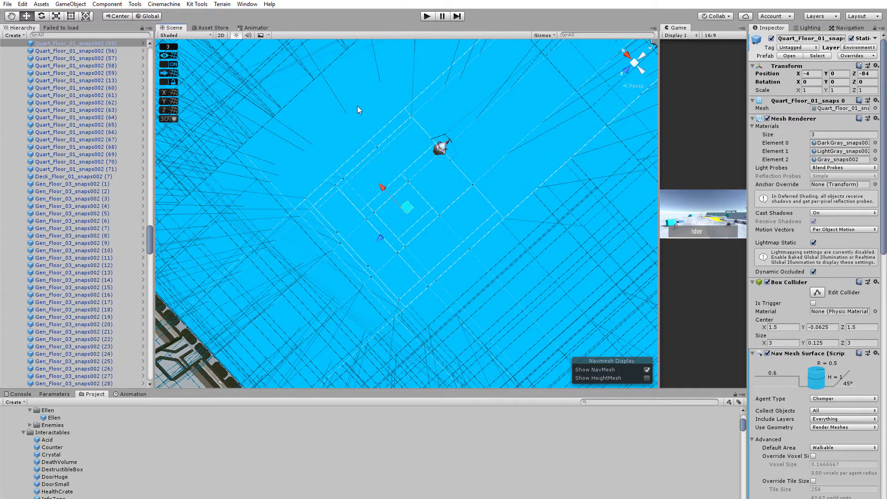
{"action": "scroll", "coordinate": [391, 144], "scroll_direction": "down", "scroll_amount": 3}
{"action": "scroll", "coordinate": [393, 161], "scroll_direction": "down", "scroll_amount": 5}
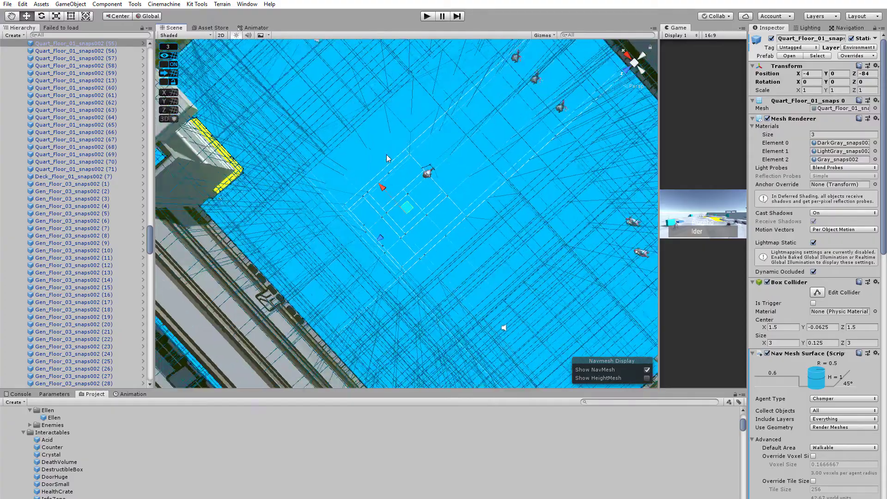
{"action": "left_click_drag", "start_coordinate": [400, 176], "coordinate": [514, 59], "text": "alt"}
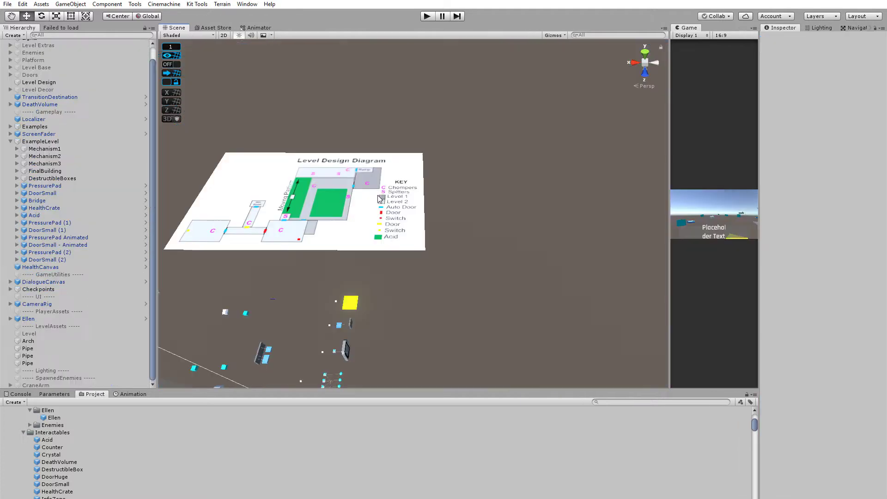
Step: Select the Level Design plane and examine the diagram's rooms, ramp, moving platform and key up close and at an angle
{"action": "left_click", "coordinate": [332, 221]}
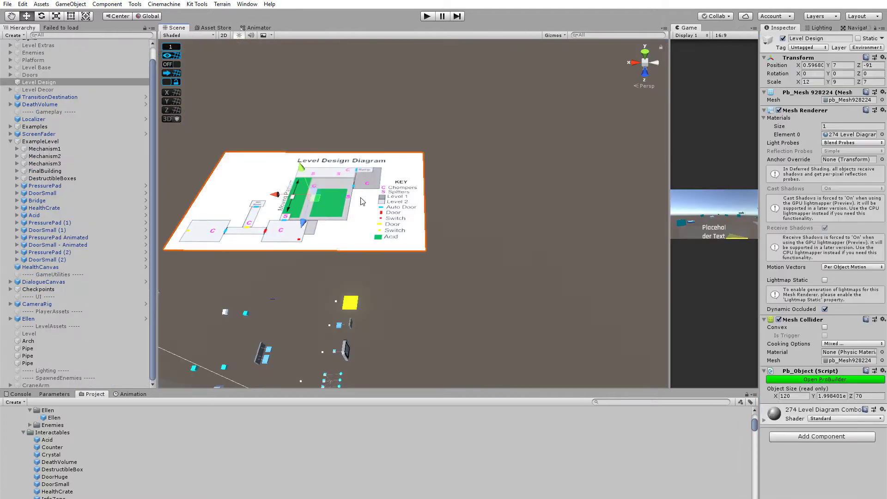
{"action": "scroll", "coordinate": [333, 220], "scroll_direction": "up", "scroll_amount": 4}
{"action": "scroll", "coordinate": [333, 221], "scroll_direction": "up", "scroll_amount": 6}
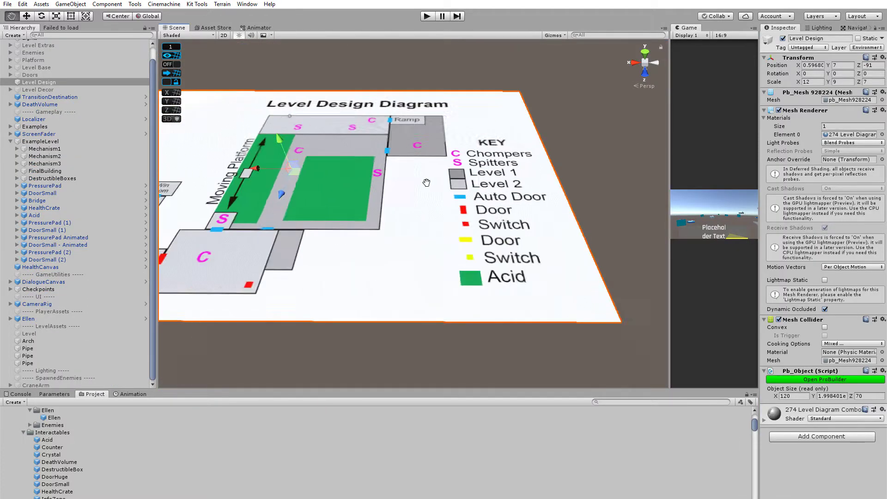
{"action": "left_click_drag", "start_coordinate": [411, 233], "coordinate": [357, 201], "text": "alt"}
{"action": "middle_click_drag", "start_coordinate": [357, 202], "coordinate": [410, 221]}
{"action": "left_click_drag", "start_coordinate": [410, 220], "coordinate": [431, 225], "text": "alt"}
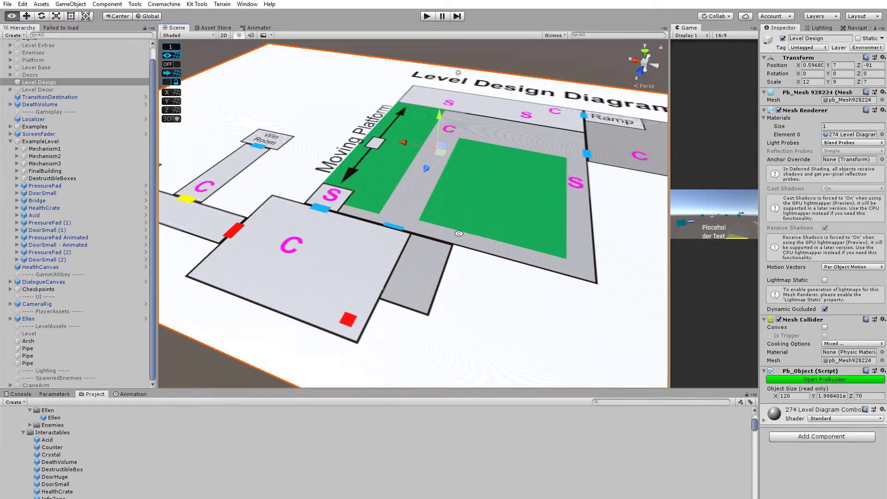
{"action": "left_click_drag", "start_coordinate": [493, 197], "coordinate": [406, 135], "text": "alt"}
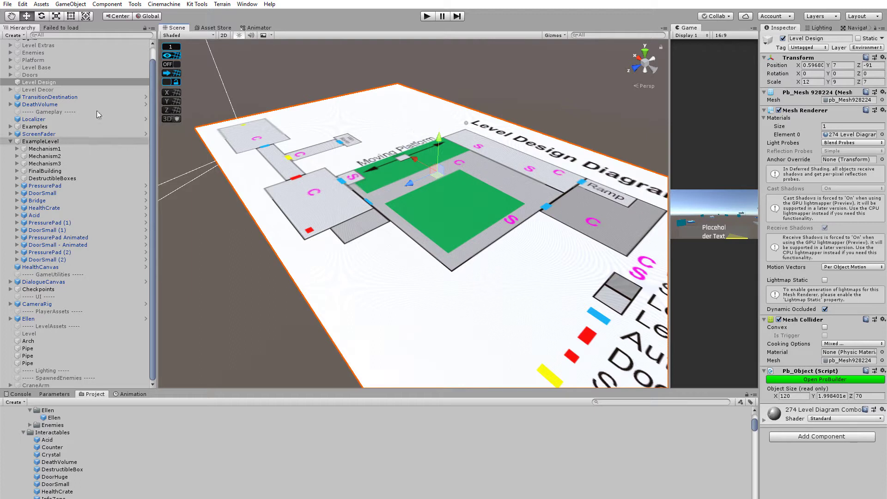
Step: Activate the hidden Level Base object to display the blocked-out rooms on the diagram
{"action": "scroll", "coordinate": [65, 99], "scroll_direction": "up", "scroll_amount": 1}
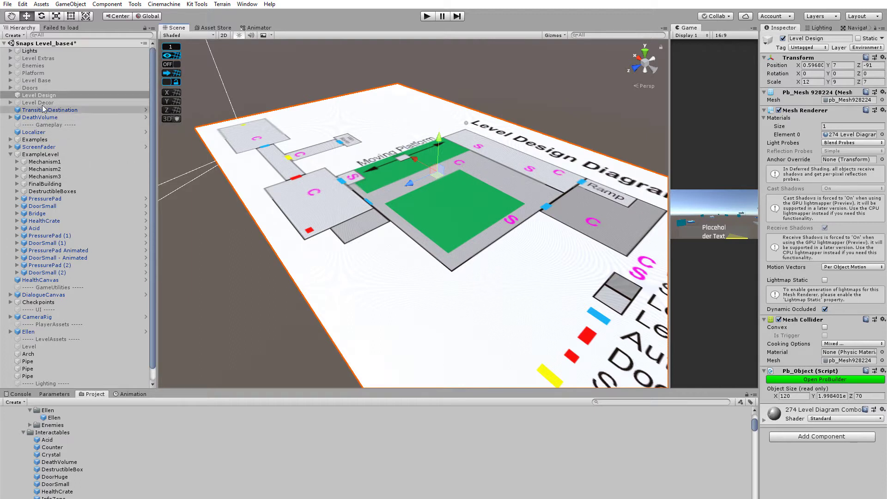
{"action": "left_click", "coordinate": [48, 81]}
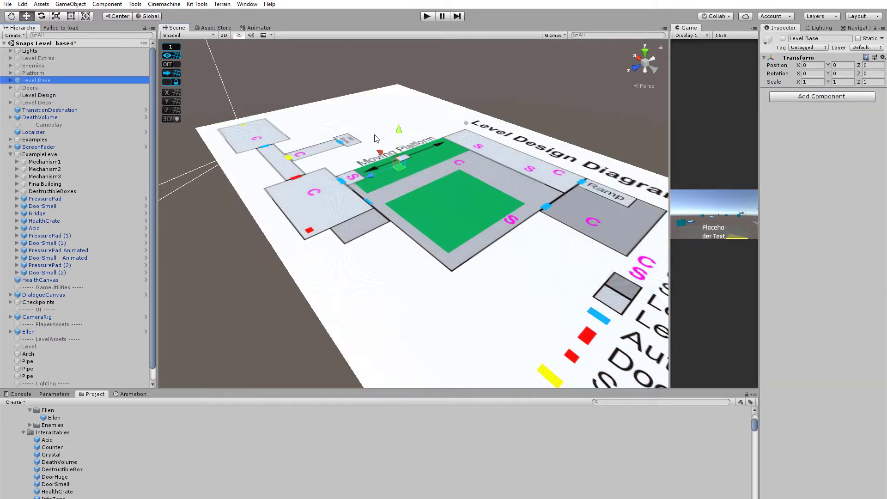
{"action": "left_click", "coordinate": [783, 38]}
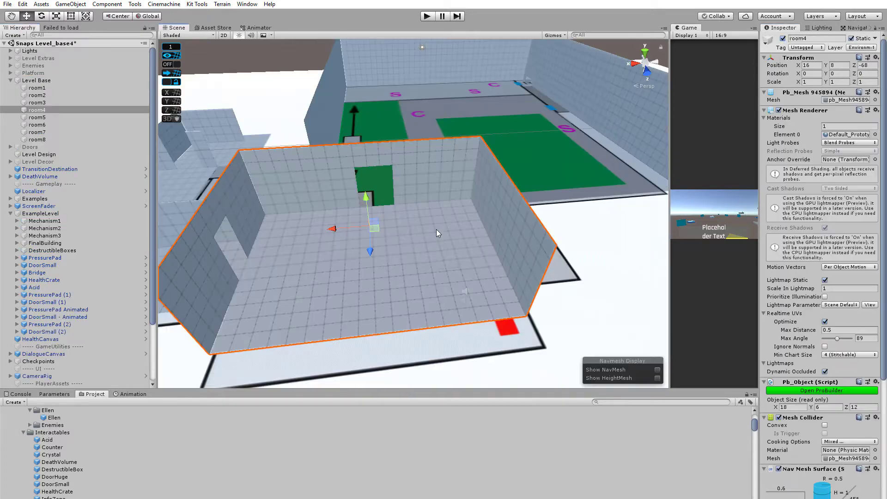
Step: Duplicate room4, raise the copy to about Y 24.05 above the level, and open the ProBuilder tools for it
{"action": "scroll", "coordinate": [427, 236], "scroll_direction": "down", "scroll_amount": 4}
{"action": "mouse_move", "coordinate": [420, 238]}
{"action": "left_mouse_down", "text": "alt"}
{"action": "mouse_move", "coordinate": [445, 222]}
{"action": "mouse_move", "coordinate": [430, 245]}
{"action": "left_mouse_up", "text": "alt"}
{"action": "key", "text": "ctrl+d"}
{"action": "left_click_drag", "start_coordinate": [419, 167], "coordinate": [436, 48]}
{"action": "key", "text": "f"}
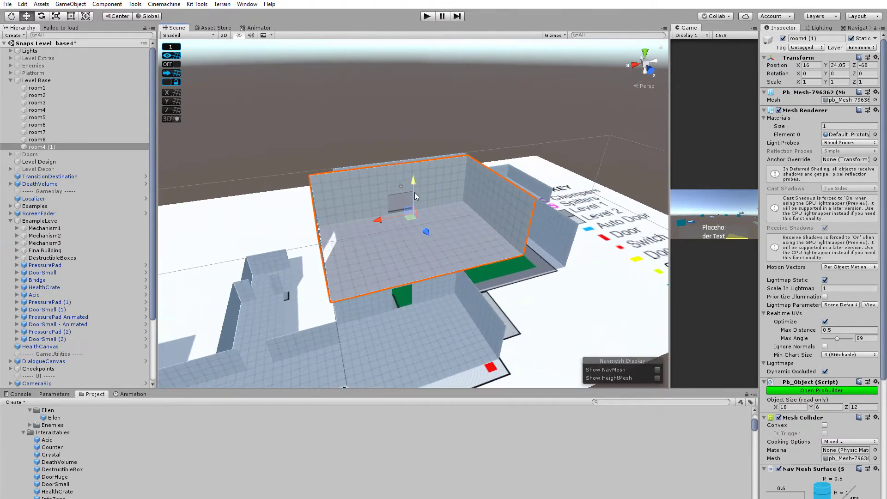
{"action": "left_click_drag", "start_coordinate": [392, 232], "coordinate": [464, 201], "text": "alt"}
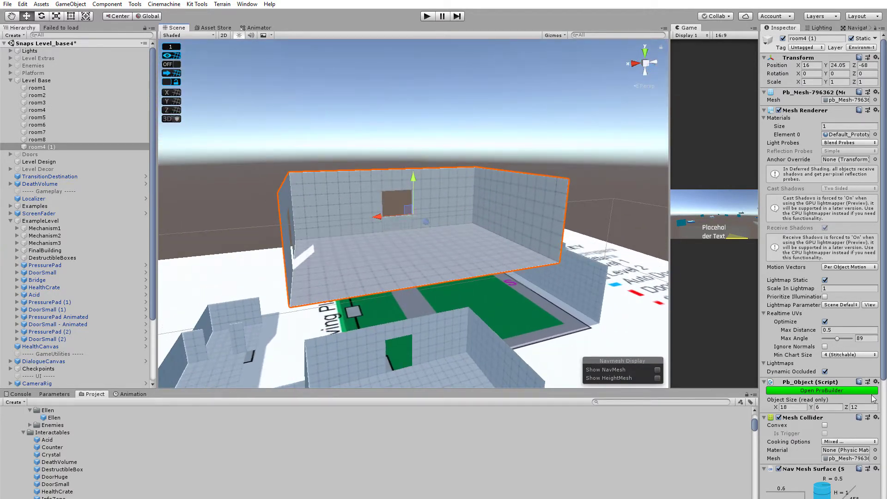
{"action": "left_click", "coordinate": [848, 390]}
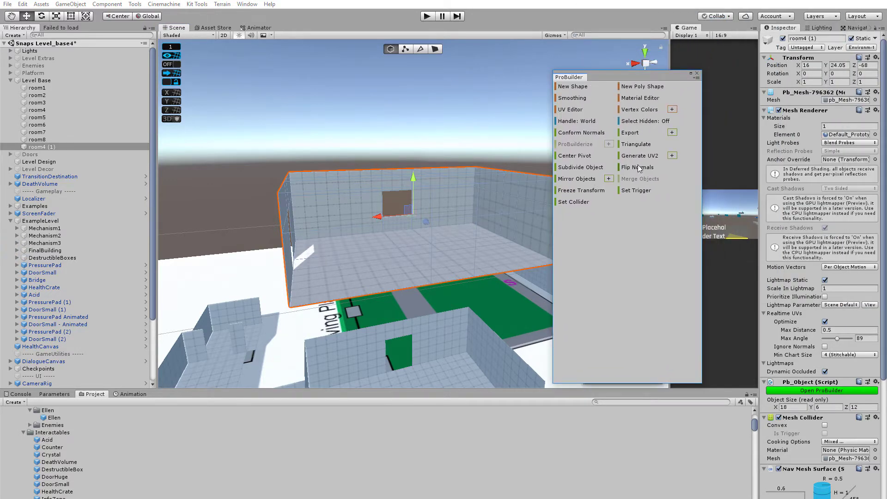
Step: Flip the raised room4 copy's normals to view its outer faces, flip them back, and close the ProBuilder tools
{"action": "left_click", "coordinate": [632, 168]}
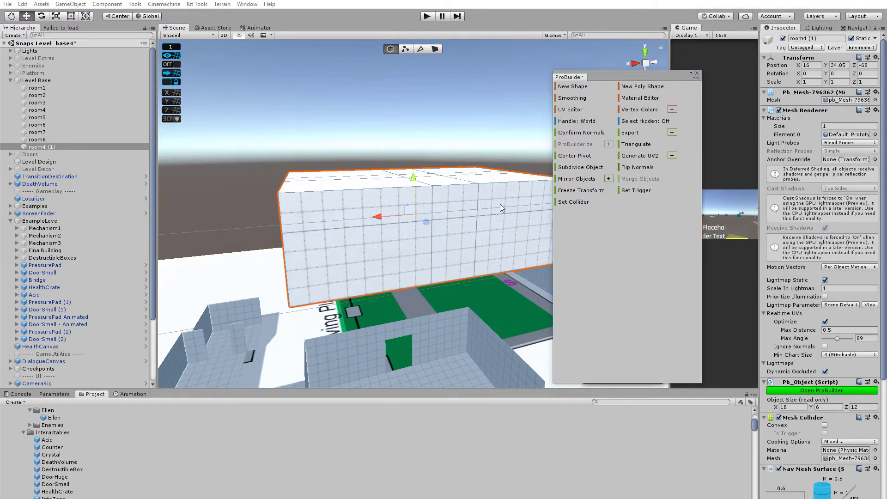
{"action": "left_click_drag", "start_coordinate": [403, 264], "coordinate": [412, 218], "text": "alt"}
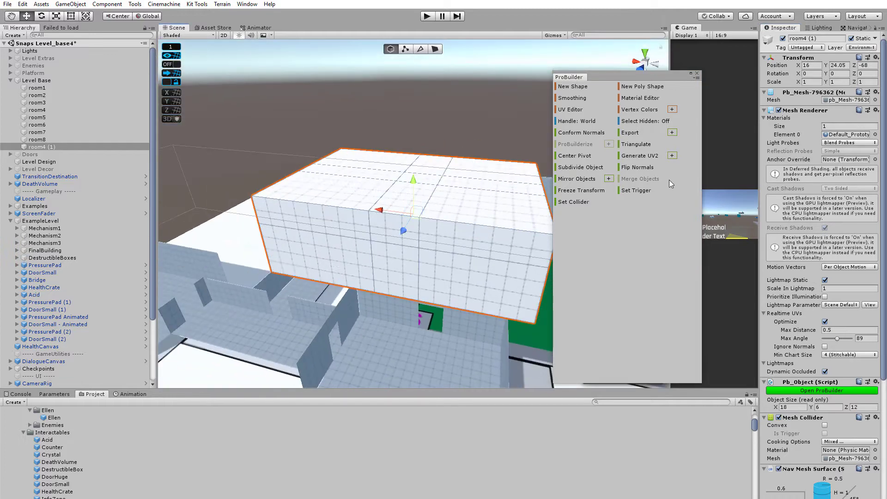
{"action": "left_click", "coordinate": [633, 169]}
{"action": "left_click_drag", "start_coordinate": [409, 171], "coordinate": [495, 207], "text": "alt"}
{"action": "scroll", "coordinate": [451, 242], "scroll_direction": "up", "scroll_amount": 4}
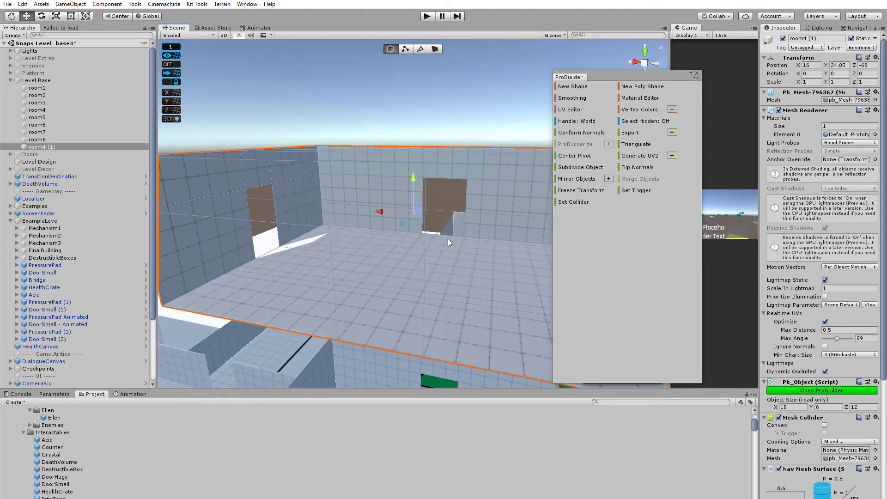
{"action": "left_click", "coordinate": [697, 74]}
Step: Examine the raised room4 copy's interior, including its door openings, floor grid and side walls, from above and from different angles
{"action": "scroll", "coordinate": [470, 242], "scroll_direction": "down", "scroll_amount": 8}
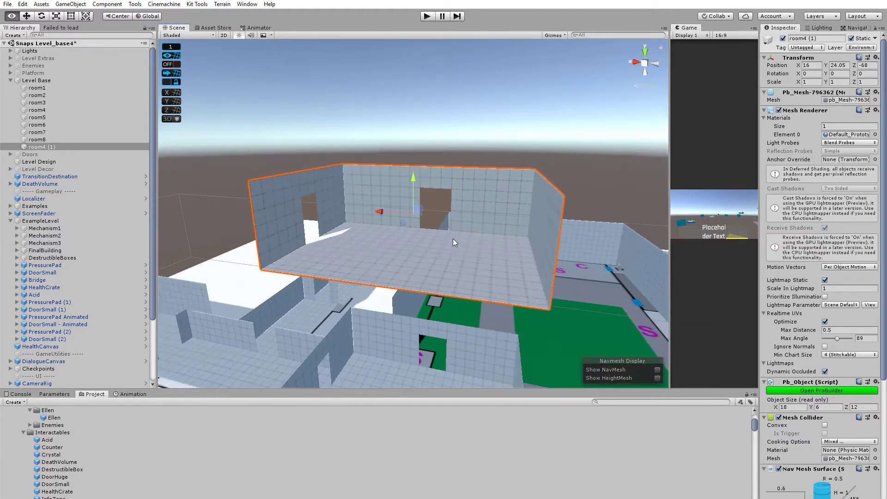
{"action": "left_click_drag", "start_coordinate": [453, 239], "coordinate": [486, 304], "text": "alt"}
{"action": "scroll", "coordinate": [477, 303], "scroll_direction": "up", "scroll_amount": 5}
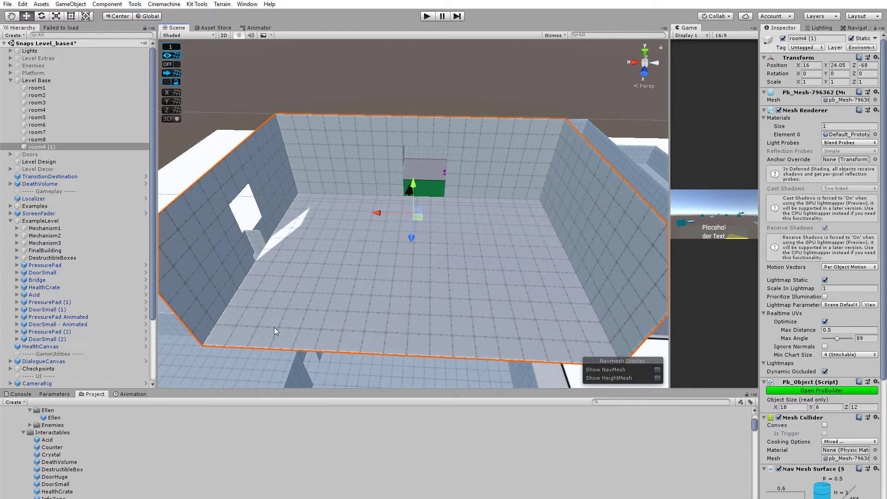
{"action": "scroll", "coordinate": [259, 315], "scroll_direction": "up", "scroll_amount": 2}
{"action": "middle_click_drag", "start_coordinate": [234, 303], "coordinate": [348, 265]}
{"action": "scroll", "coordinate": [361, 286], "scroll_direction": "up", "scroll_amount": 6}
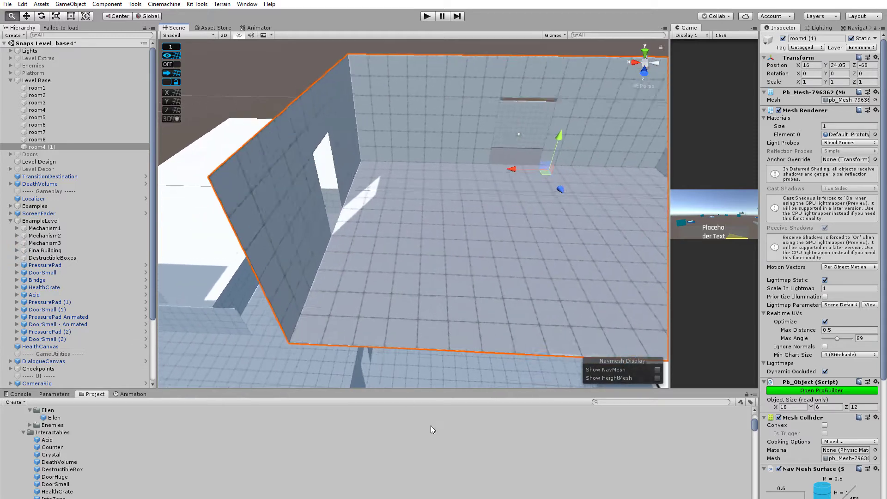
{"action": "middle_click_drag", "start_coordinate": [400, 317], "coordinate": [391, 307]}
{"action": "left_click_drag", "start_coordinate": [391, 307], "coordinate": [485, 123], "text": "alt"}
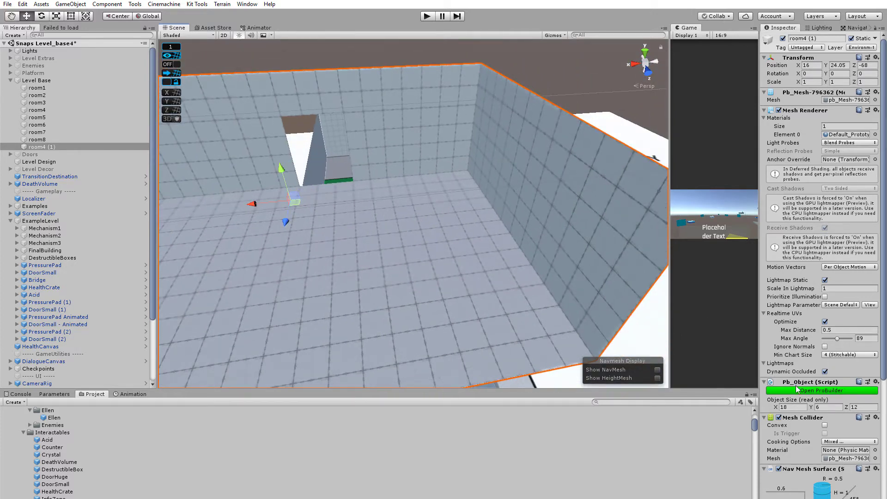
Step: Reopen ProBuilder in face selection mode and select all the faces of the room4 copy's solid side wall
{"action": "left_click", "coordinate": [796, 390]}
{"action": "left_click_drag", "start_coordinate": [451, 217], "coordinate": [392, 195], "text": "alt"}
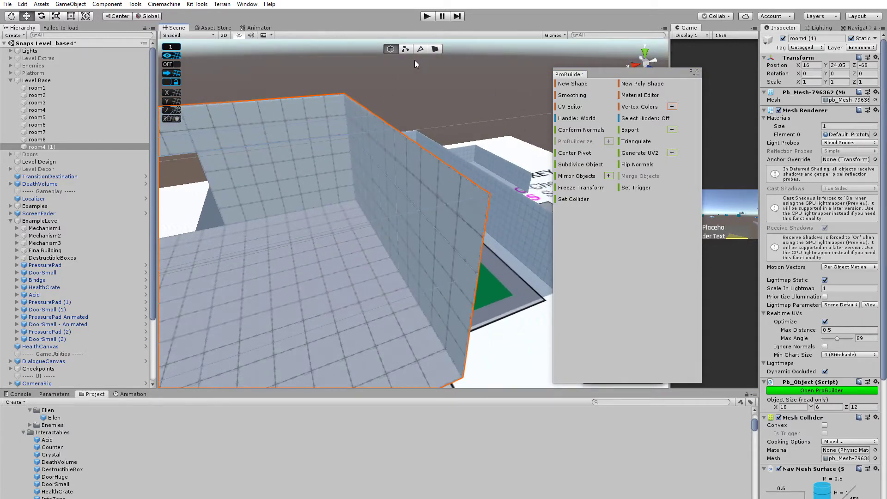
{"action": "left_click", "coordinate": [434, 49]}
{"action": "left_click_drag", "start_coordinate": [422, 267], "coordinate": [406, 182], "text": "alt"}
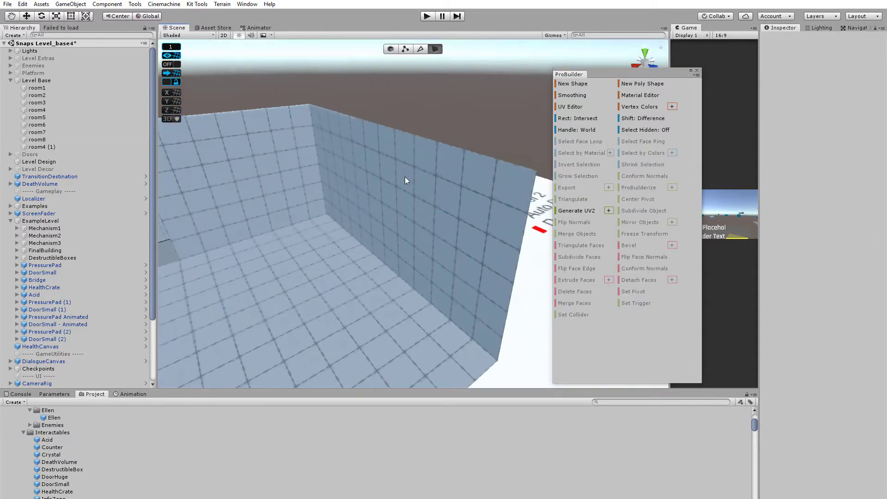
{"action": "left_click", "coordinate": [462, 207]}
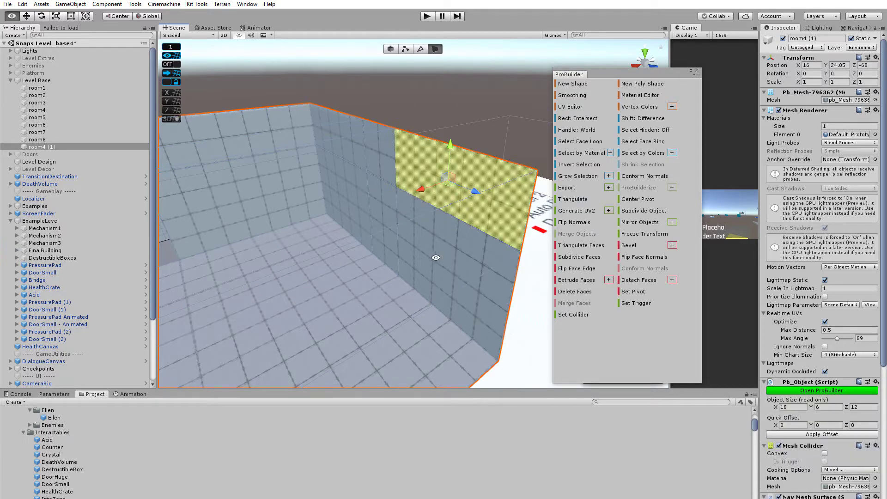
{"action": "left_click_drag", "start_coordinate": [462, 207], "coordinate": [465, 228], "text": "alt"}
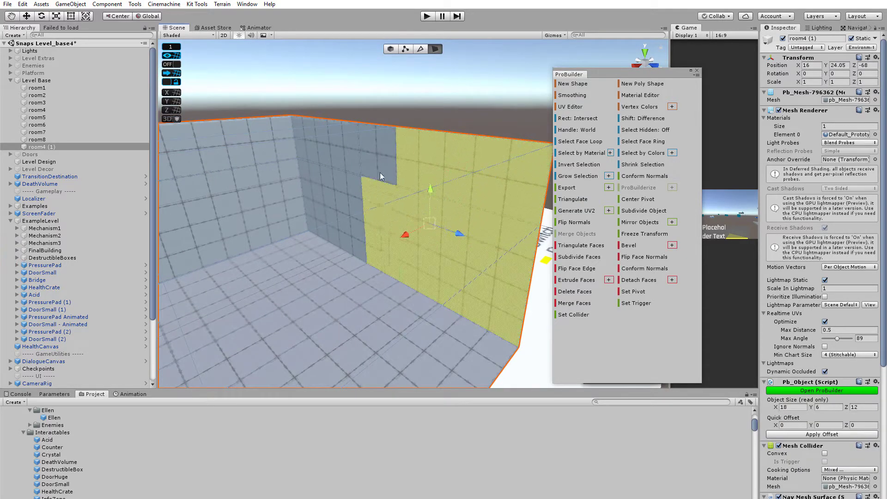
{"action": "left_click", "coordinate": [351, 157], "text": "shift"}
{"action": "left_click", "coordinate": [337, 218], "text": "shift"}
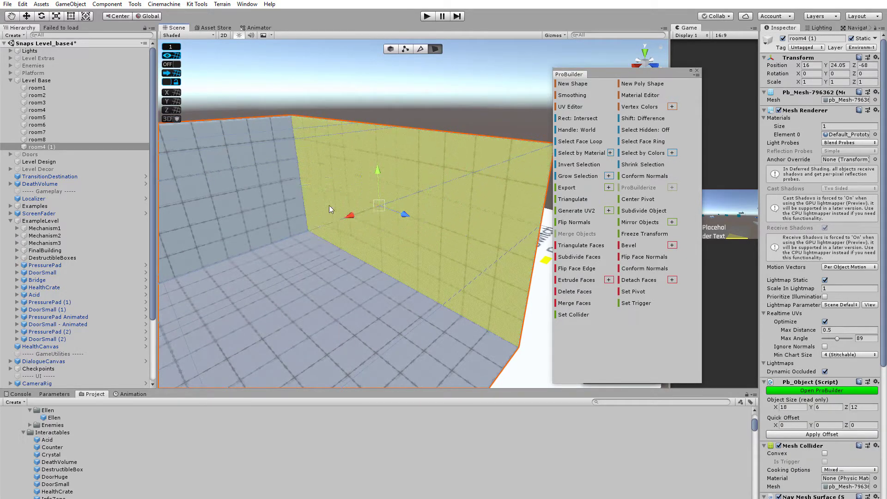
{"action": "scroll", "coordinate": [353, 219], "scroll_direction": "down", "scroll_amount": 3}
{"action": "left_click_drag", "start_coordinate": [382, 239], "coordinate": [354, 248], "text": "alt"}
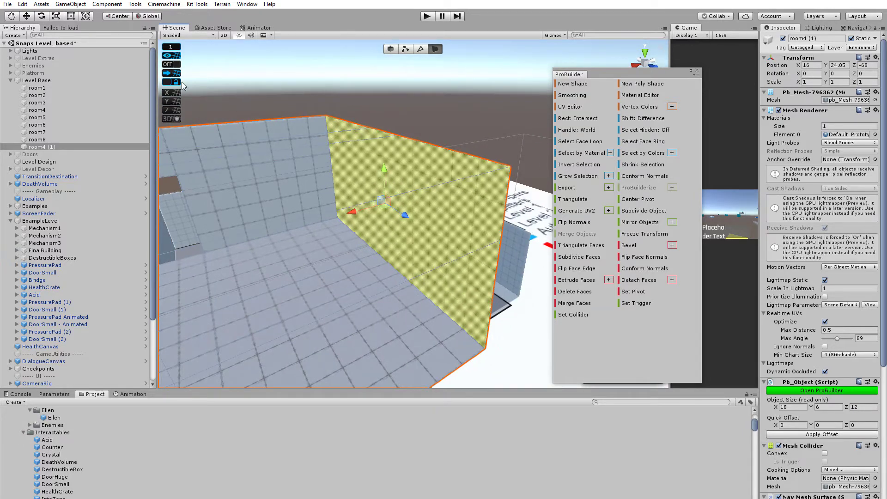
Step: Set the grid snap value to 3, try sliding the selected wall faces along X, and undo that move
{"action": "left_click", "coordinate": [171, 47]}
{"action": "left_click", "coordinate": [262, 52]}
{"action": "double_click", "coordinate": [262, 53]}
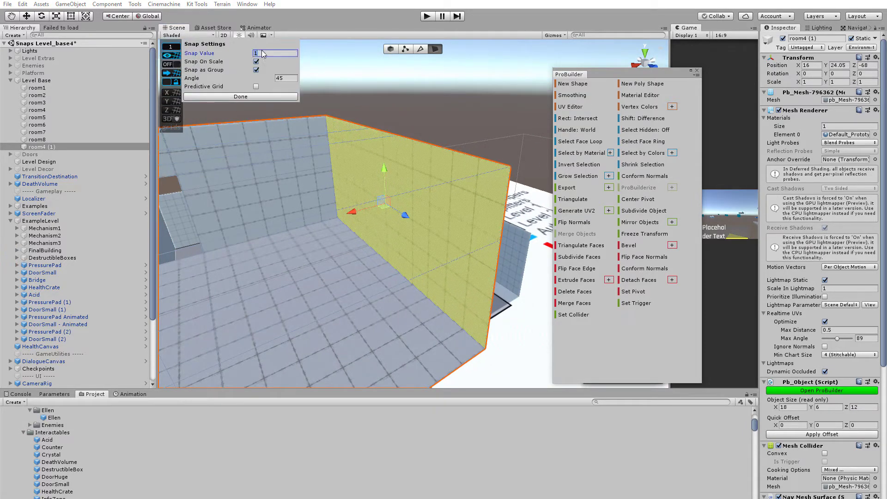
{"action": "type", "text": "3"}
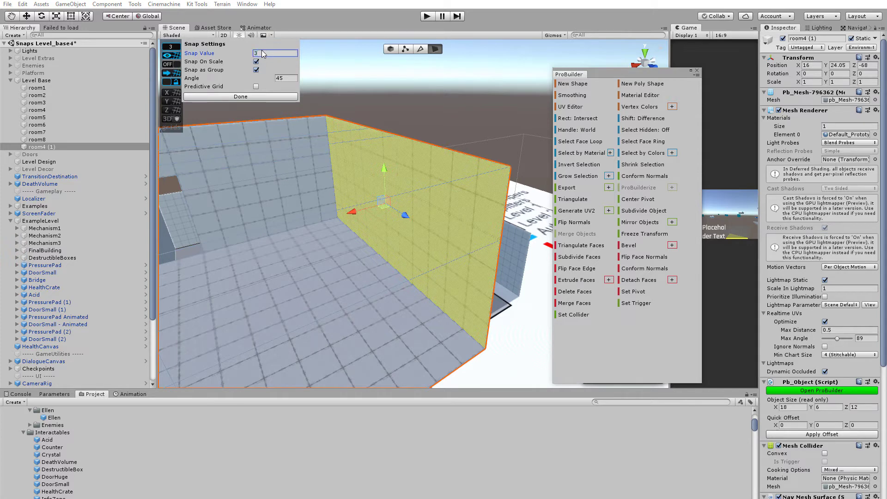
{"action": "left_click", "coordinate": [261, 96]}
{"action": "left_click_drag", "start_coordinate": [354, 214], "coordinate": [373, 215]}
{"action": "key", "text": "ctrl+z"}
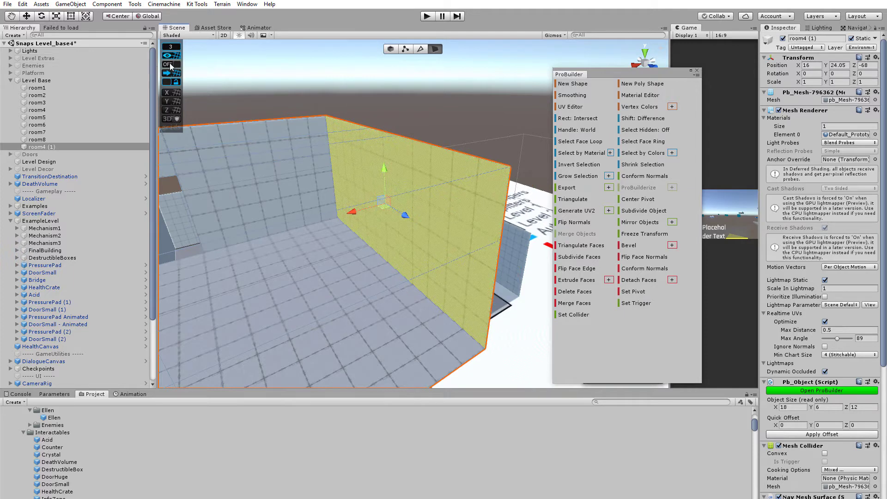
Step: Turn on grid snapping and slide the selected wall along X until the room copy is 14 units long
{"action": "left_click", "coordinate": [172, 64]}
{"action": "left_click_drag", "start_coordinate": [356, 215], "coordinate": [409, 212]}
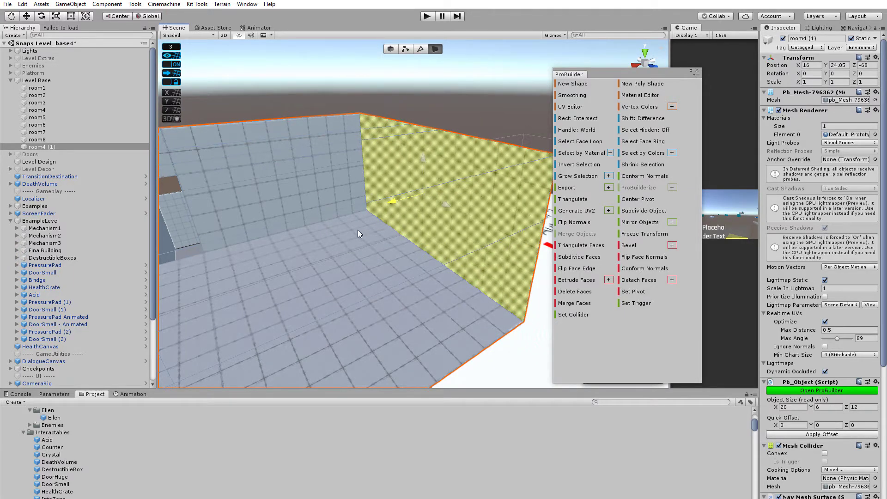
{"action": "left_click_drag", "start_coordinate": [358, 229], "coordinate": [376, 213]}
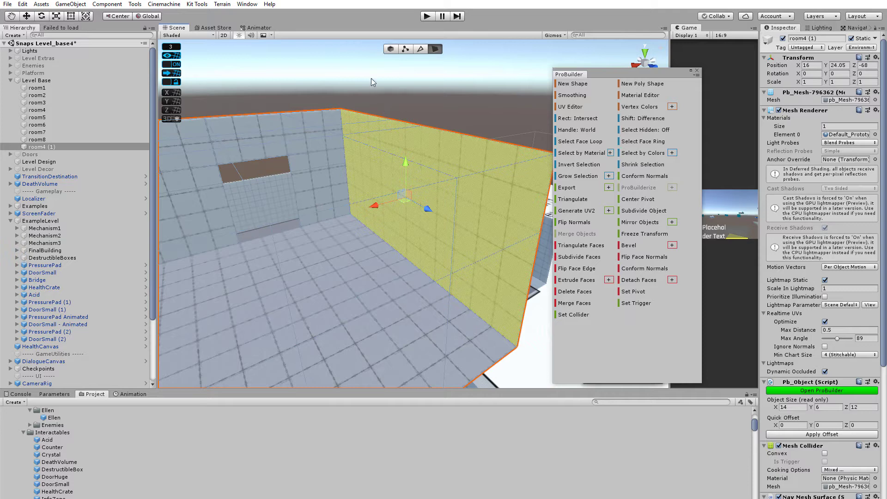
{"action": "left_click_drag", "start_coordinate": [417, 110], "coordinate": [460, 100], "text": "alt"}
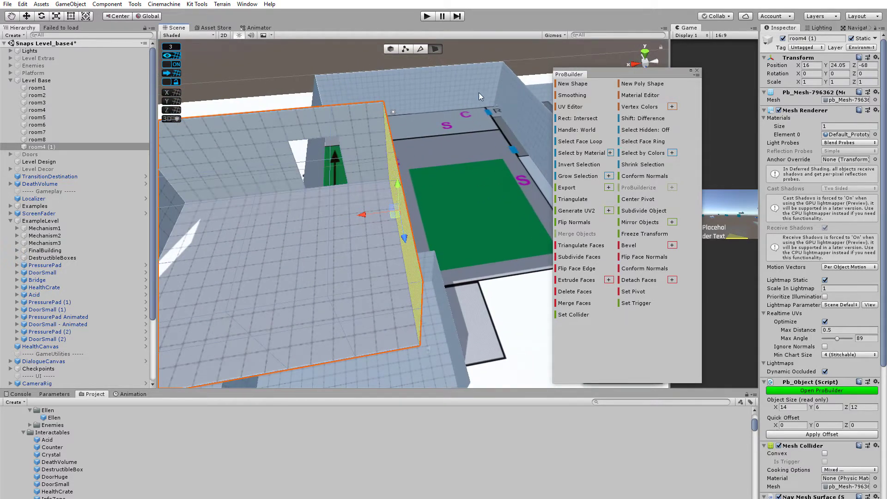
Step: Return to object selection mode, delete the raised room4 copy, and close the ProBuilder tools
{"action": "left_click", "coordinate": [391, 49]}
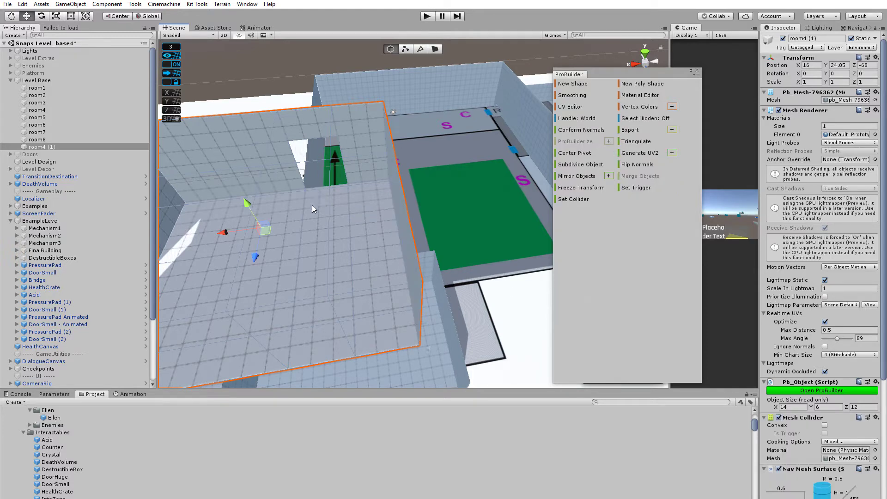
{"action": "left_click_drag", "start_coordinate": [311, 204], "coordinate": [411, 228], "text": "alt"}
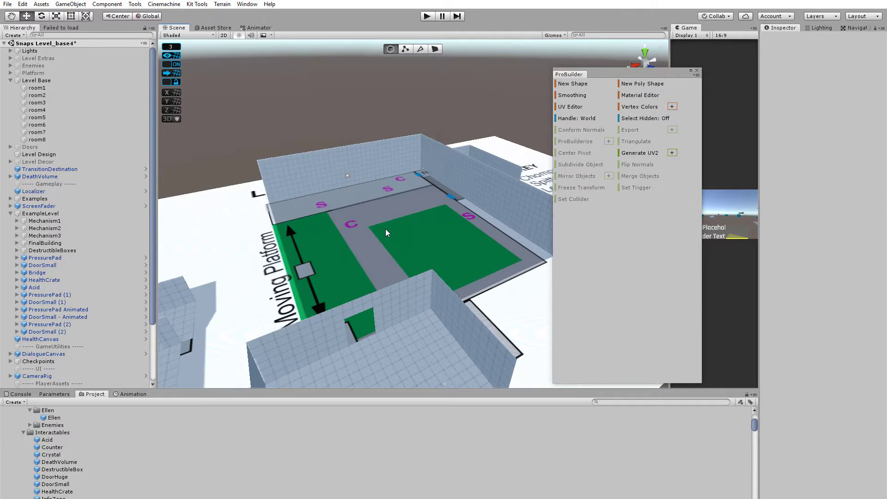
{"action": "left_click_drag", "start_coordinate": [413, 231], "coordinate": [490, 219], "text": "alt"}
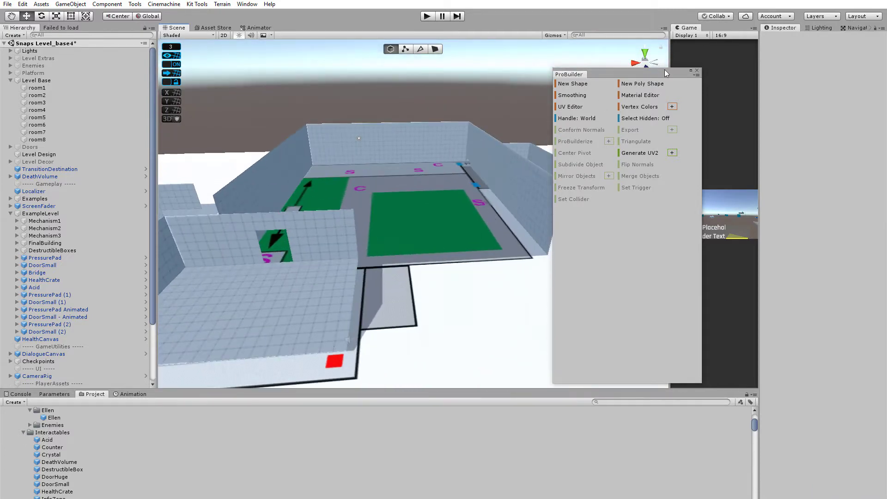
{"action": "left_click", "coordinate": [697, 71]}
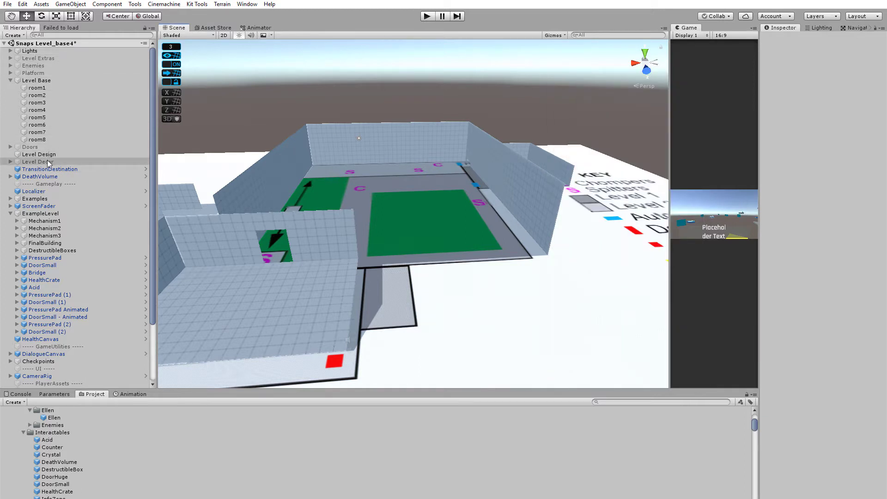
Step: Activate the hidden Level Extras object and view its contents across the blocked-out level
{"action": "left_click", "coordinate": [28, 163]}
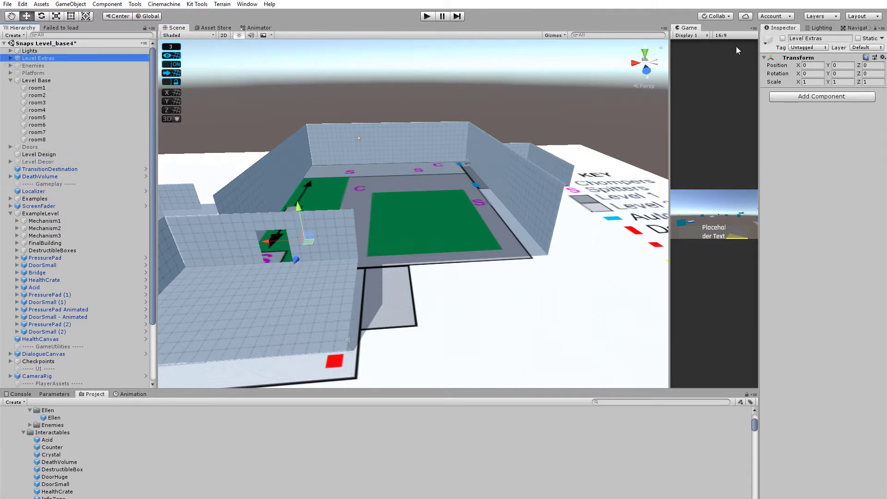
{"action": "left_click", "coordinate": [782, 39]}
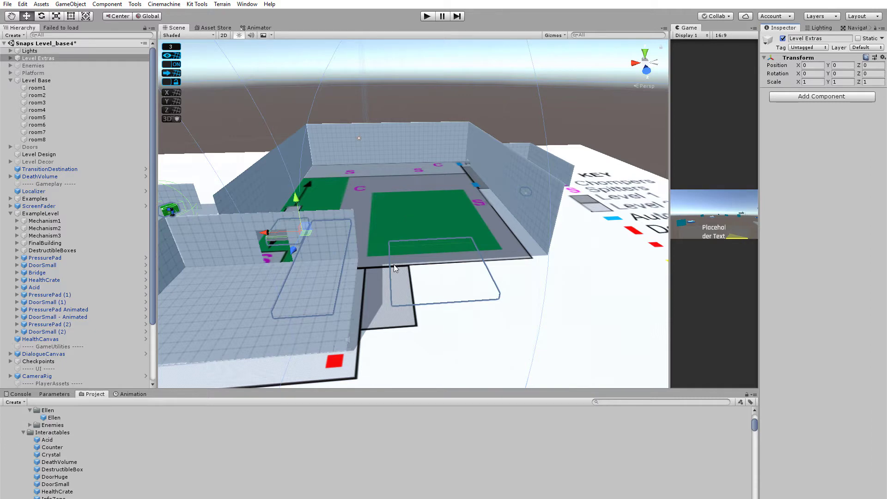
{"action": "left_click_drag", "start_coordinate": [395, 268], "coordinate": [331, 224], "text": "alt"}
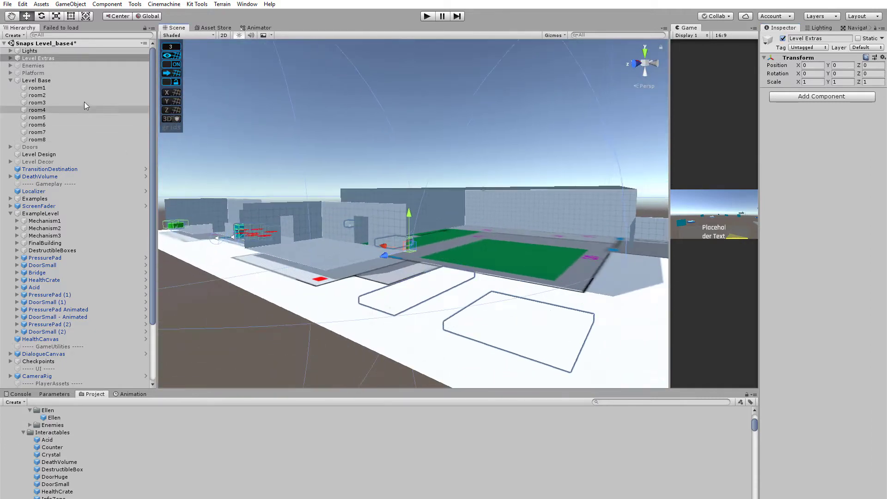
Step: Collapse the Level Base group and activate the hidden Doors object to display the doors and frames in the rooms
{"action": "left_click", "coordinate": [8, 80]}
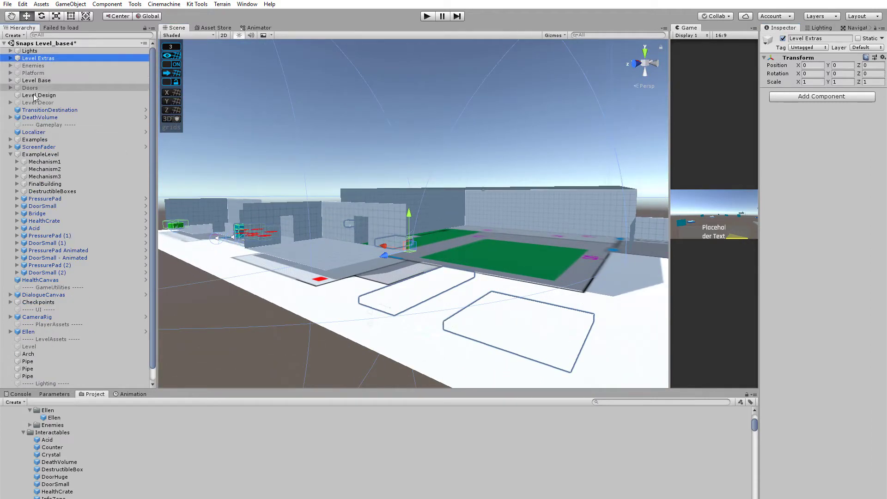
{"action": "left_click", "coordinate": [36, 89]}
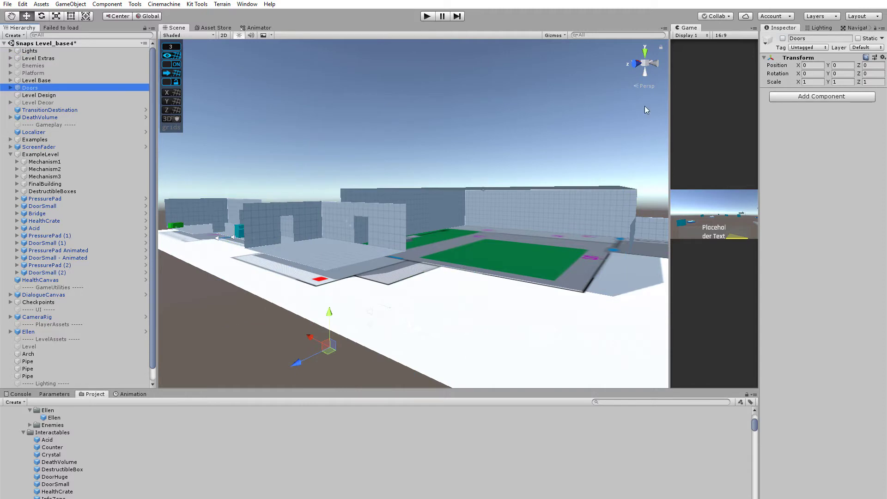
{"action": "left_click", "coordinate": [783, 38]}
{"action": "left_click_drag", "start_coordinate": [578, 159], "coordinate": [596, 234], "text": "alt"}
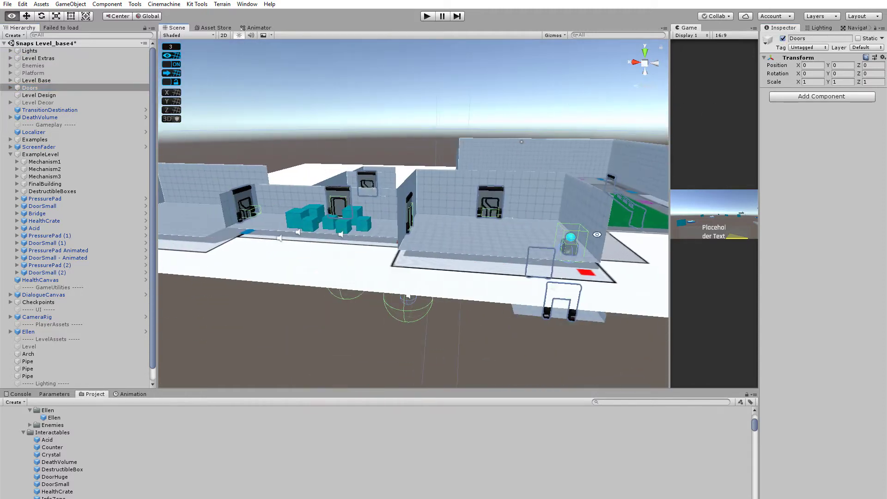
Step: Select the door frame in room4's wall facing the moving platform and examine its fit up close and from above
{"action": "left_click_drag", "start_coordinate": [440, 256], "coordinate": [436, 323], "text": "alt"}
{"action": "scroll", "coordinate": [500, 184], "scroll_direction": "up", "scroll_amount": 3}
{"action": "middle_click_drag", "start_coordinate": [507, 194], "coordinate": [300, 300]}
{"action": "scroll", "coordinate": [337, 169], "scroll_direction": "up", "scroll_amount": 4}
{"action": "left_click", "coordinate": [334, 161]}
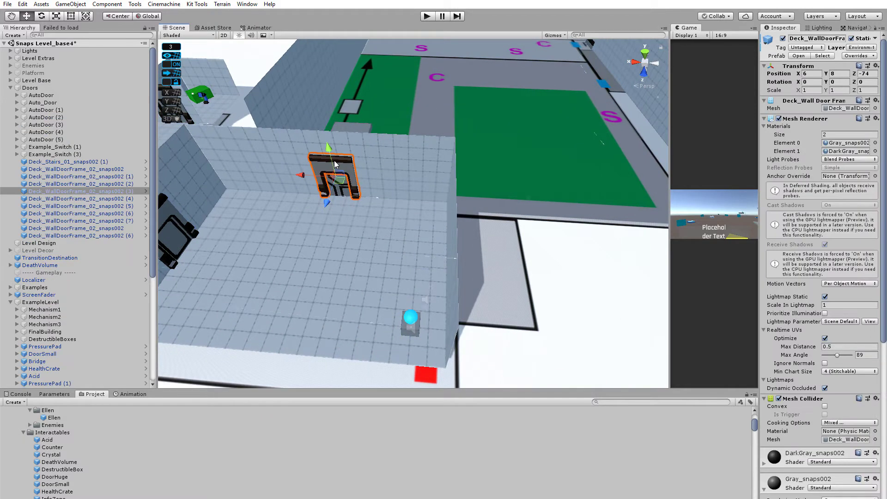
{"action": "key", "text": "f"}
{"action": "left_click_drag", "start_coordinate": [355, 207], "coordinate": [385, 327], "text": "alt"}
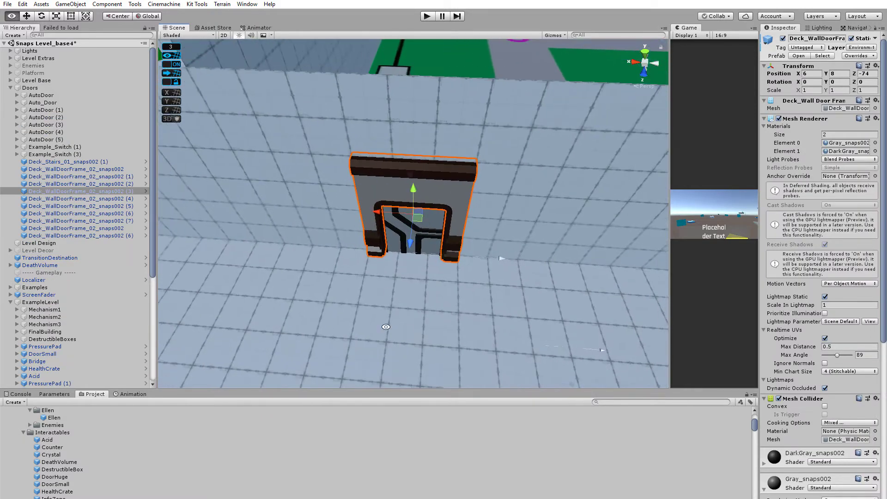
{"action": "left_click_drag", "start_coordinate": [499, 325], "coordinate": [362, 271], "text": "alt"}
{"action": "left_click_drag", "start_coordinate": [512, 318], "coordinate": [521, 119], "text": "alt"}
{"action": "scroll", "coordinate": [376, 300], "scroll_direction": "down", "scroll_amount": 8}
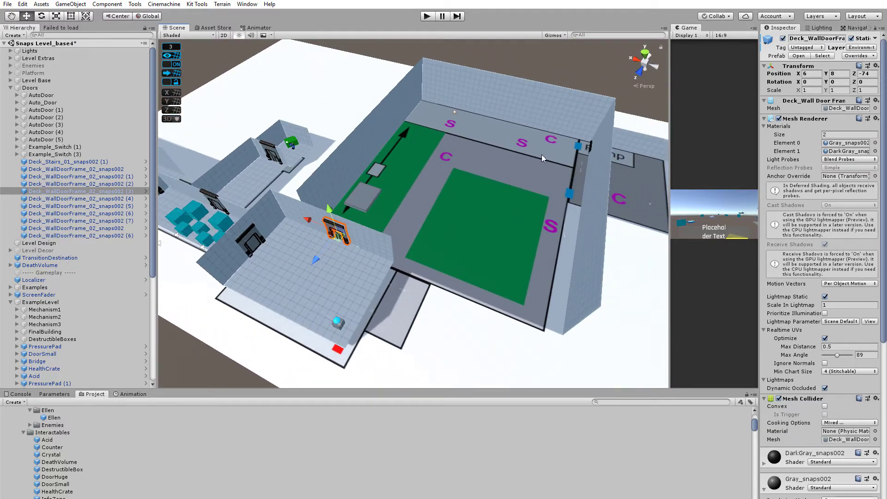
Step: Select room4 and bring its floor, walls and door frames into close view
{"action": "left_click", "coordinate": [334, 295]}
{"action": "key", "text": "f"}
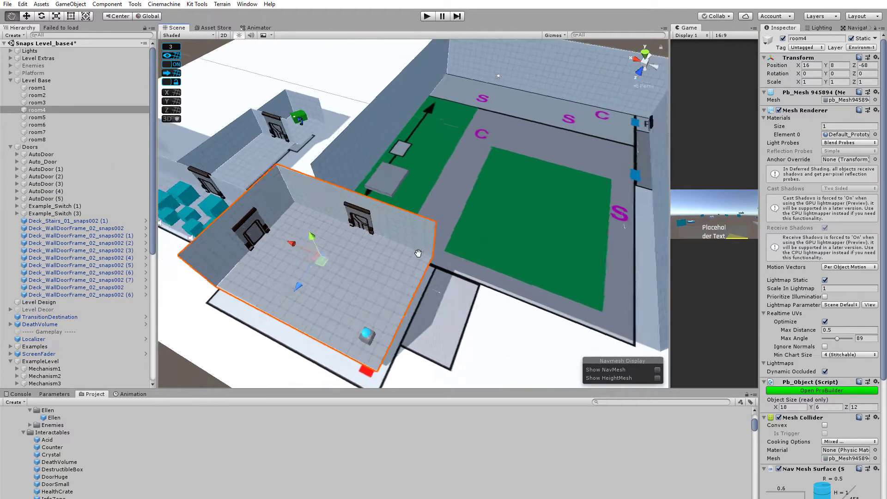
{"action": "scroll", "coordinate": [418, 249], "scroll_direction": "up", "scroll_amount": 10}
{"action": "left_click_drag", "start_coordinate": [455, 255], "coordinate": [517, 174], "text": "alt"}
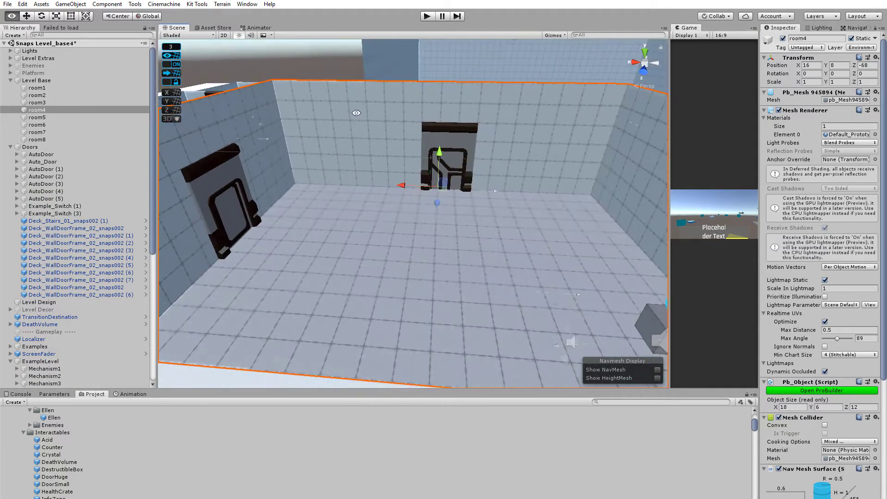
Step: Set the Scene view's shading to Shaded Wireframe and examine room4's mesh around its door frames
{"action": "left_click", "coordinate": [184, 36]}
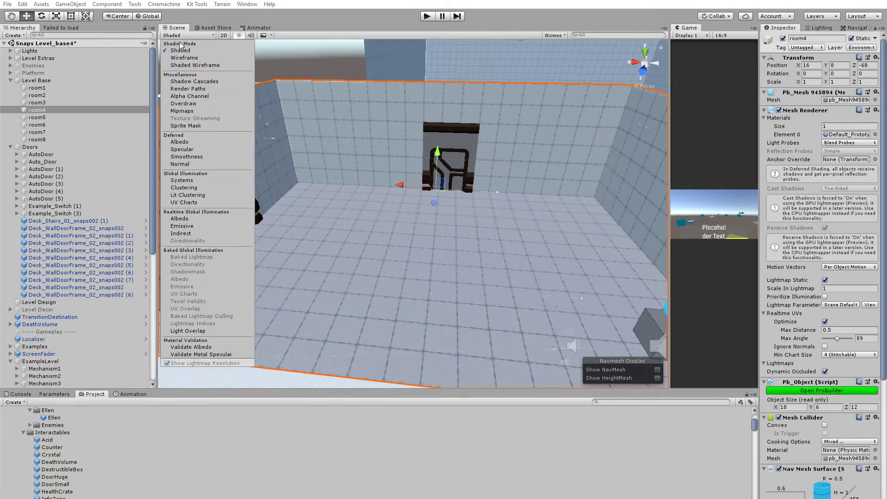
{"action": "left_click", "coordinate": [184, 65]}
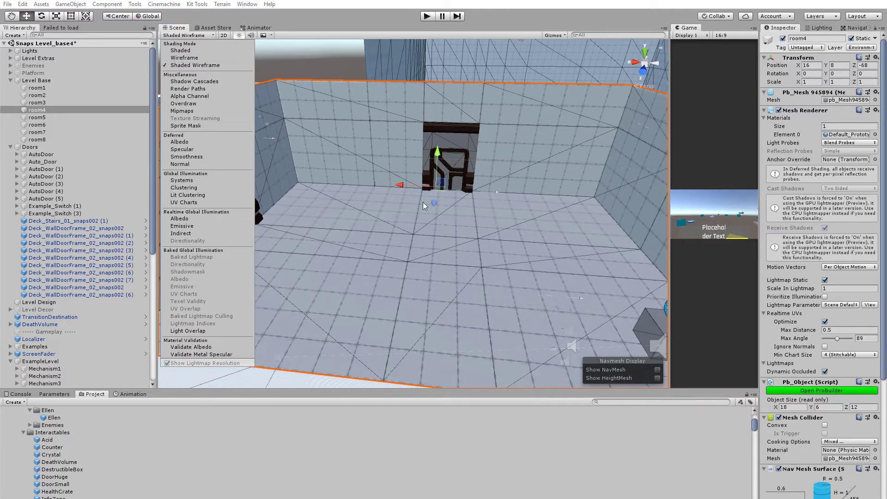
{"action": "left_click_drag", "start_coordinate": [476, 374], "coordinate": [275, 162], "text": "alt"}
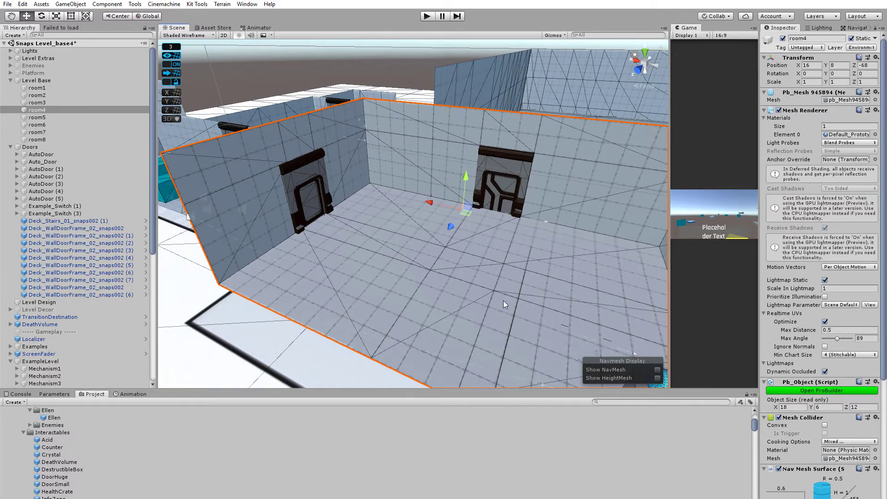
{"action": "scroll", "coordinate": [503, 300], "scroll_direction": "down", "scroll_amount": 5}
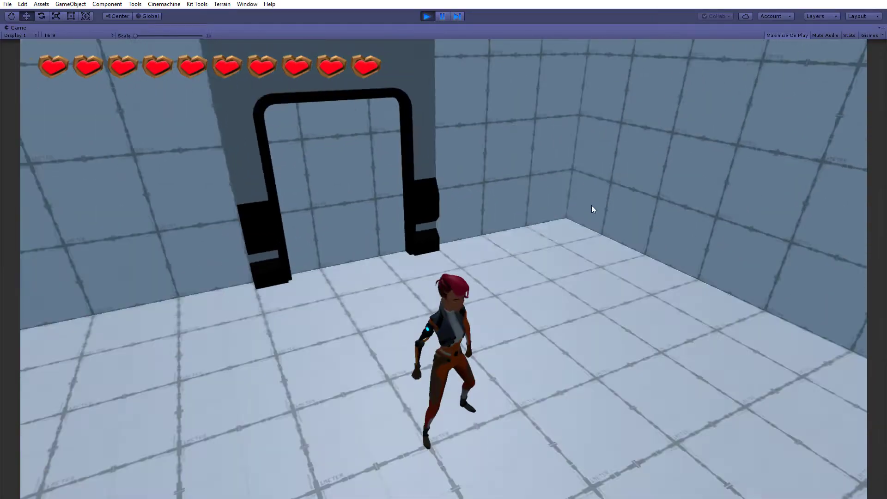
Step: Playtest the level by running the character through the first doorway and across the room with yellow acid pools to the far door
{"action": "key", "text": "w"}
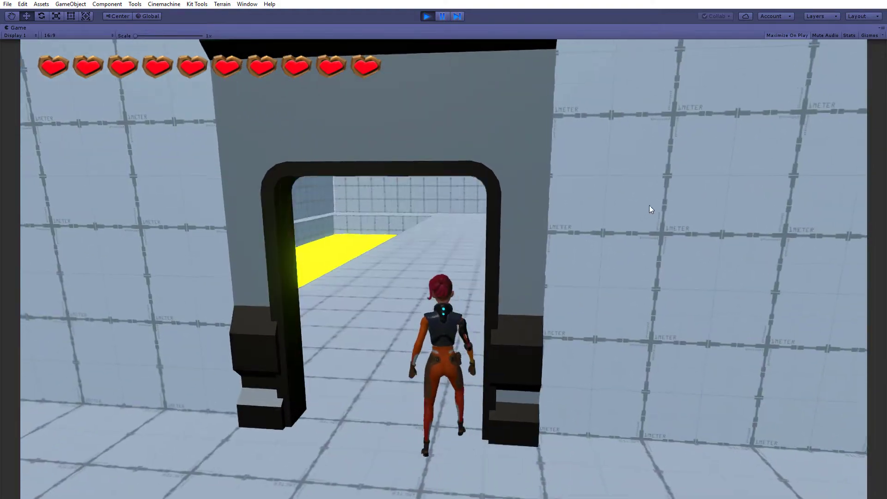
{"action": "key", "text": "w"}
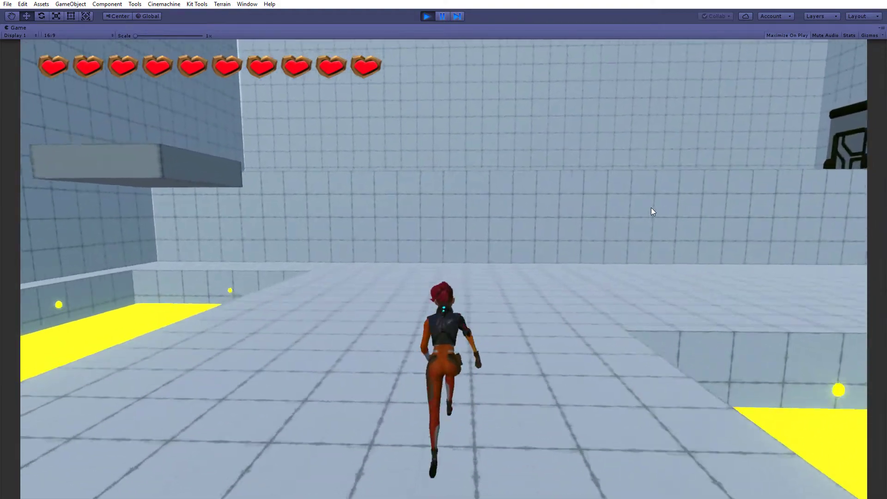
{"action": "key", "text": "w"}
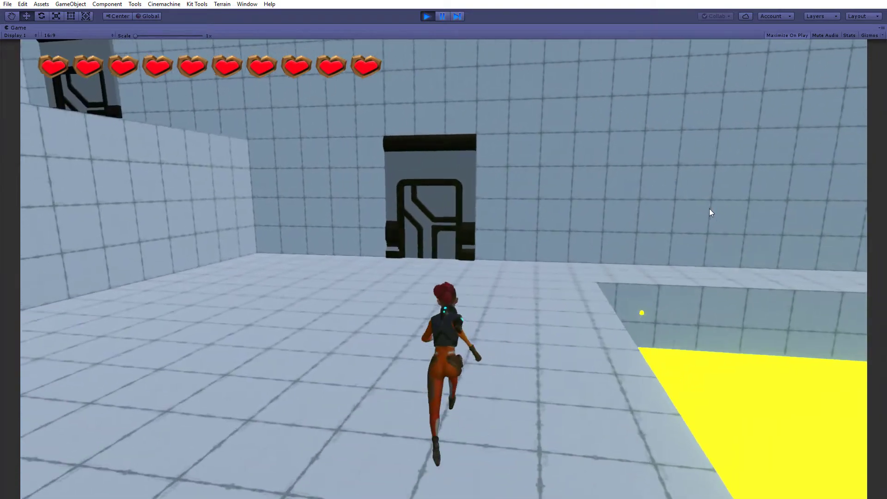
{"action": "key", "text": "w"}
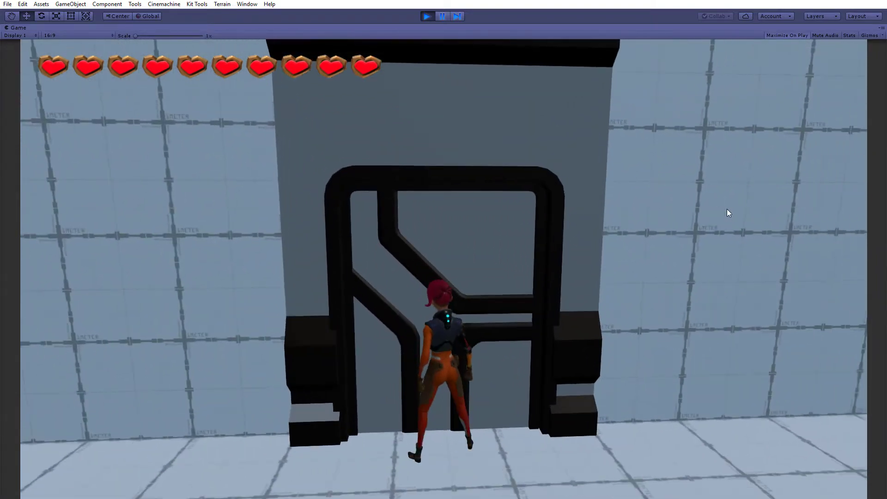
Step: Run through the staircase room, climb the stairs and pass through the upper door onto the raised floor
{"action": "key", "text": "w"}
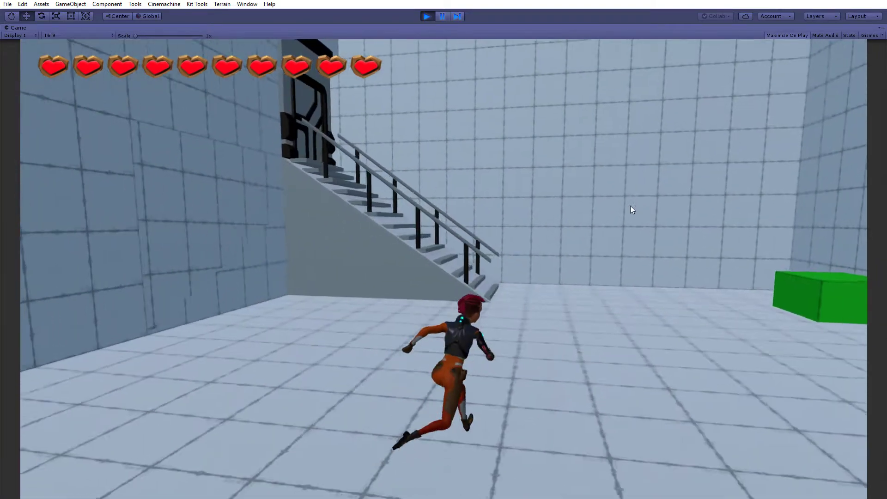
{"action": "key", "text": "w"}
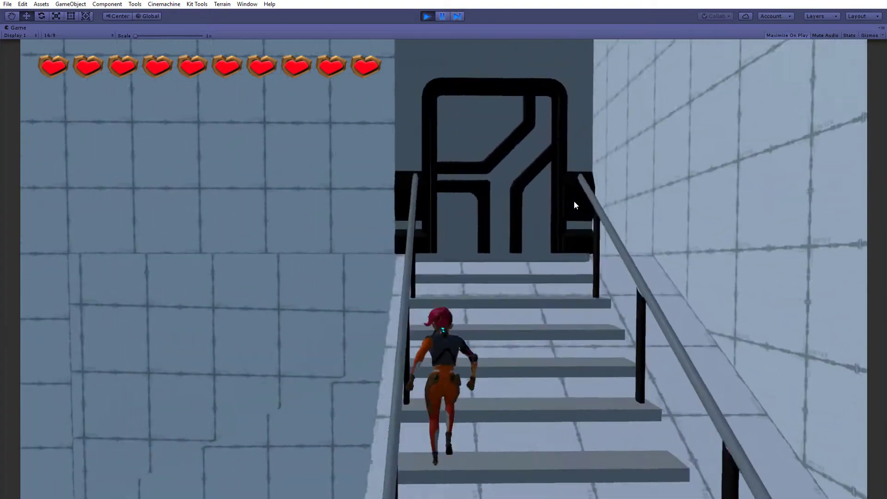
{"action": "key", "text": "w"}
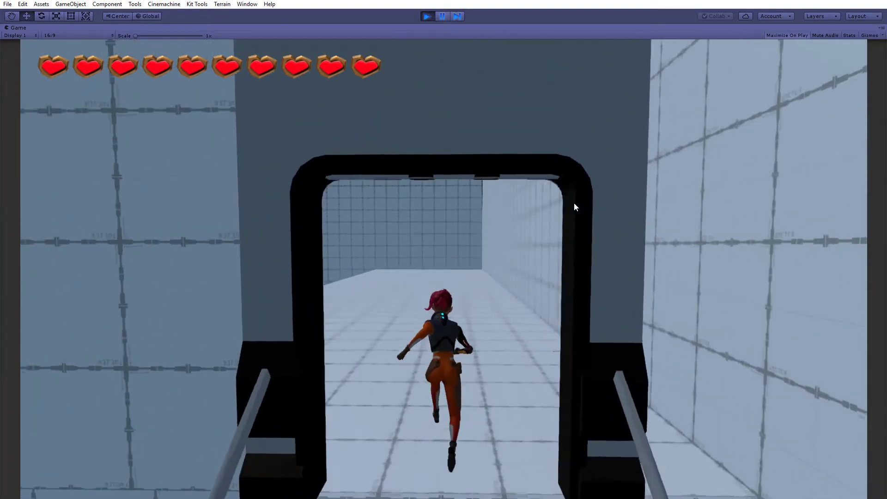
{"action": "key", "text": "w"}
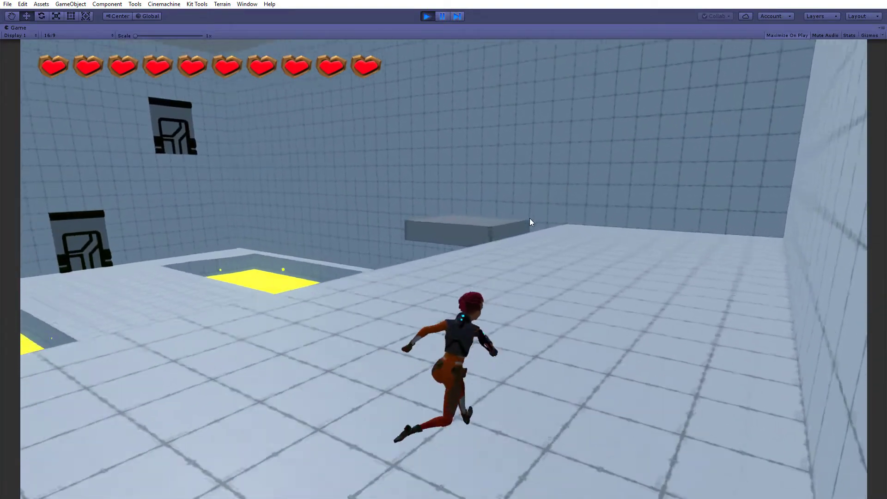
Step: Run to the raised floor's edge and line the character up with the moving platform
{"action": "key", "text": "w"}
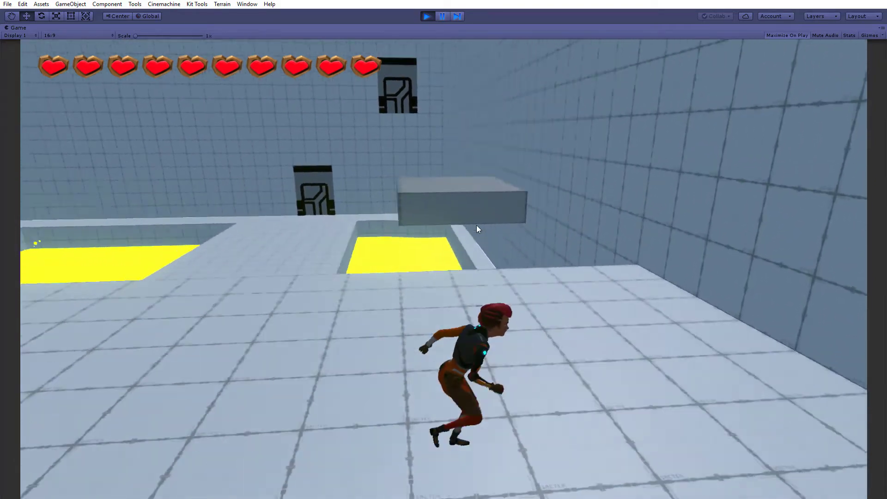
{"action": "key", "text": "d"}
{"action": "key", "text": "w"}
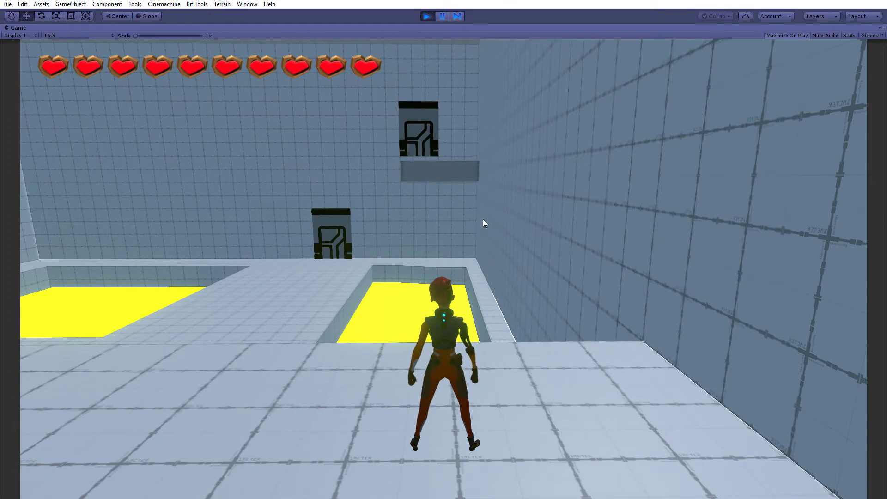
{"action": "key", "text": "s"}
{"action": "key", "text": "w"}
{"action": "key", "text": "d"}
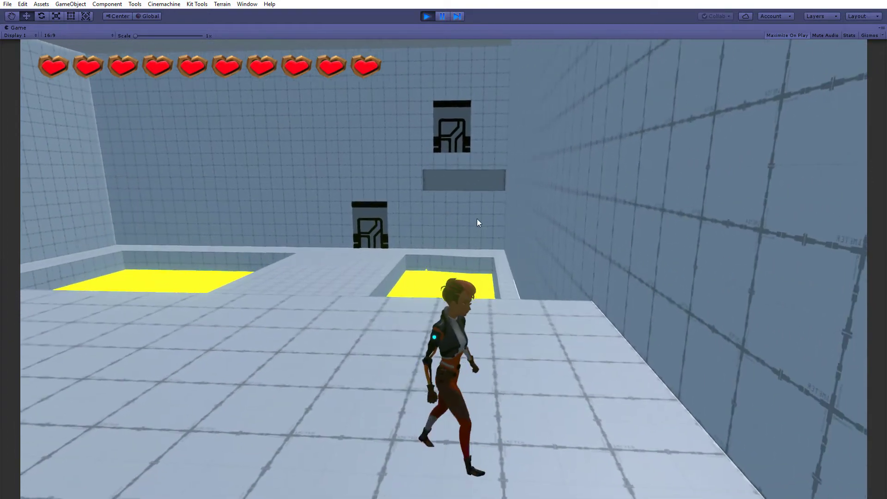
Step: Jump onto the moving platform and ride it over the acid pool towards the high door
{"action": "key", "text": "w"}
{"action": "key", "text": "w"}
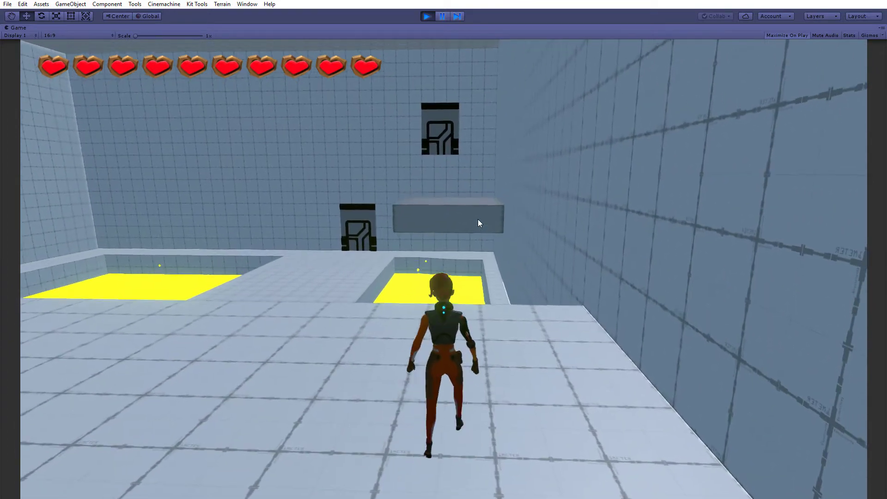
{"action": "key", "text": "space"}
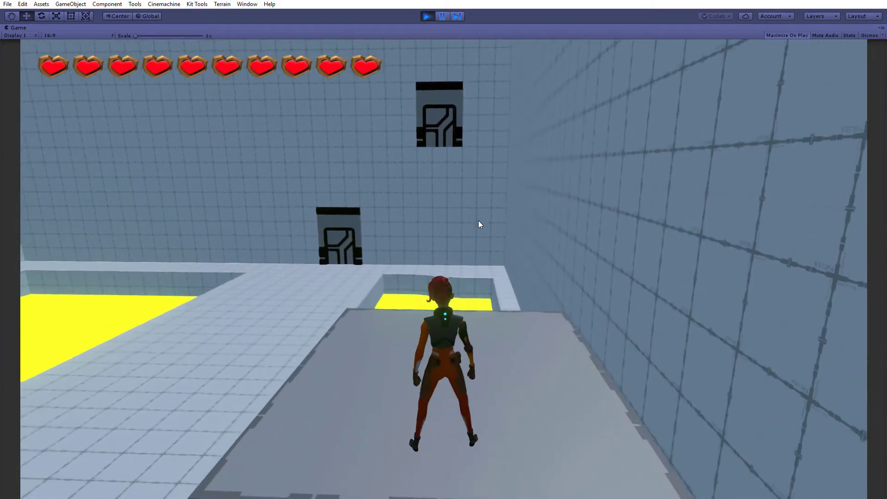
{"action": "key", "text": "w"}
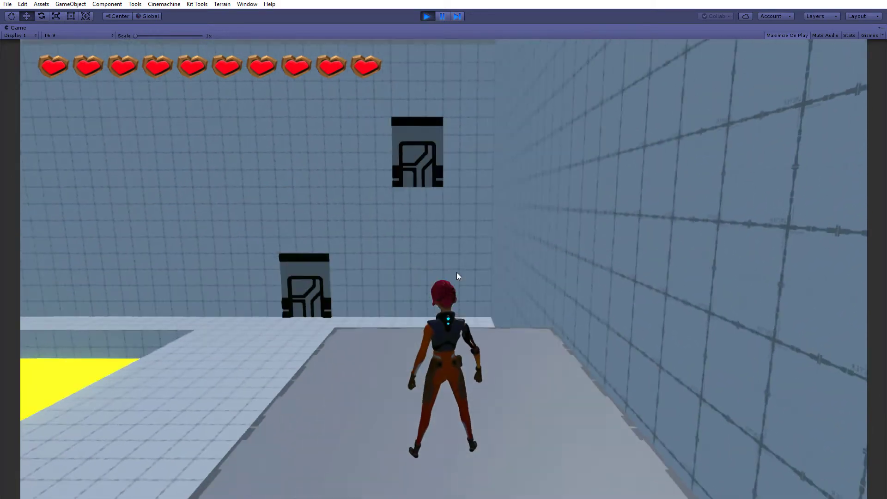
{"action": "key", "text": "w"}
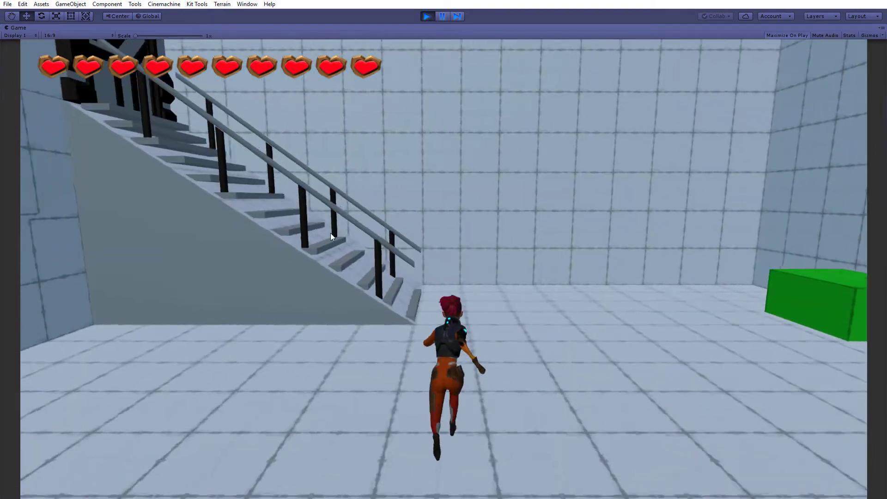
Step: Climb the stairs towards the upper door, jump off their side and view the staircase from the floor
{"action": "key", "text": "w"}
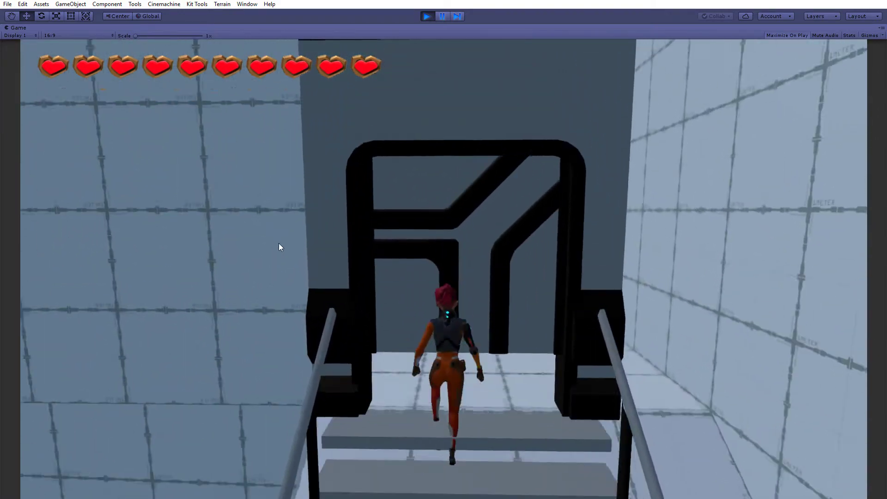
{"action": "key", "text": "a"}
{"action": "key", "text": "space"}
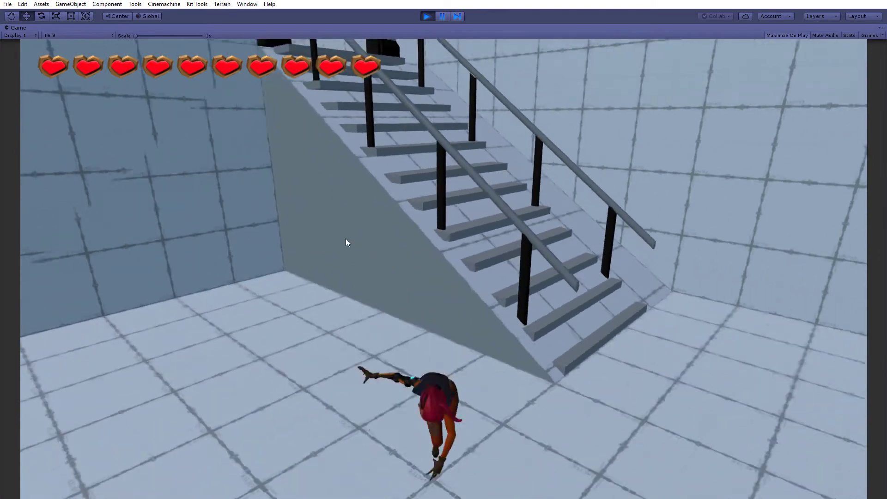
{"action": "key", "text": "s"}
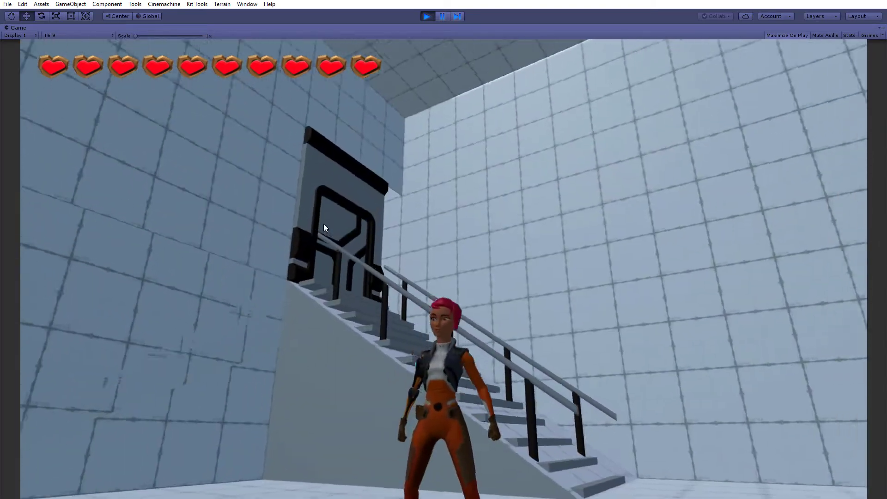
Step: Run the character back onto the staircase and up to the automatic door at its head
{"action": "key", "text": "w"}
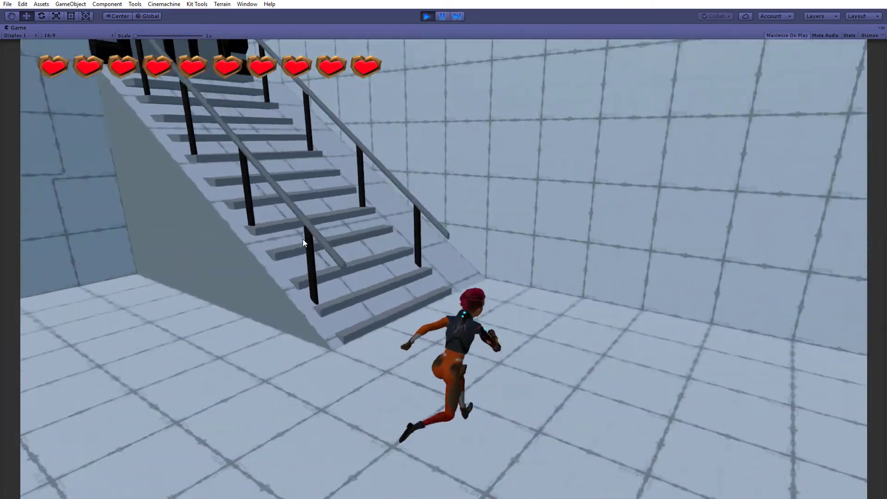
{"action": "key", "text": "a"}
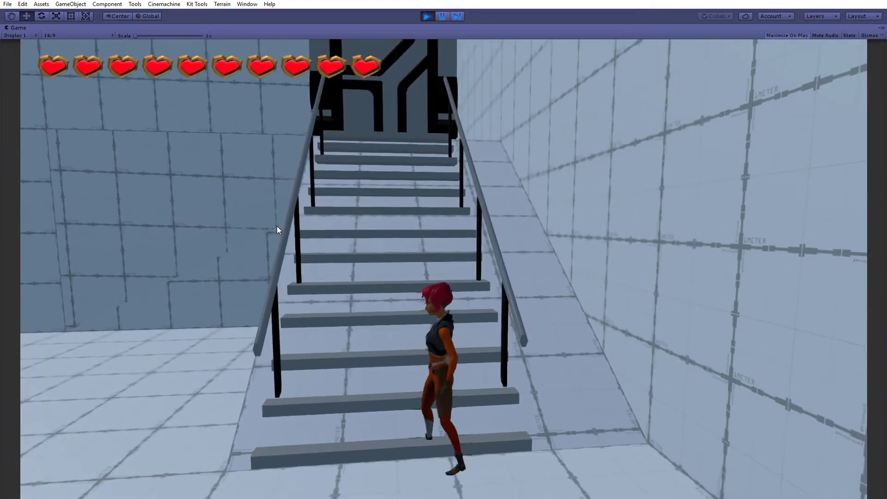
{"action": "key", "text": "w"}
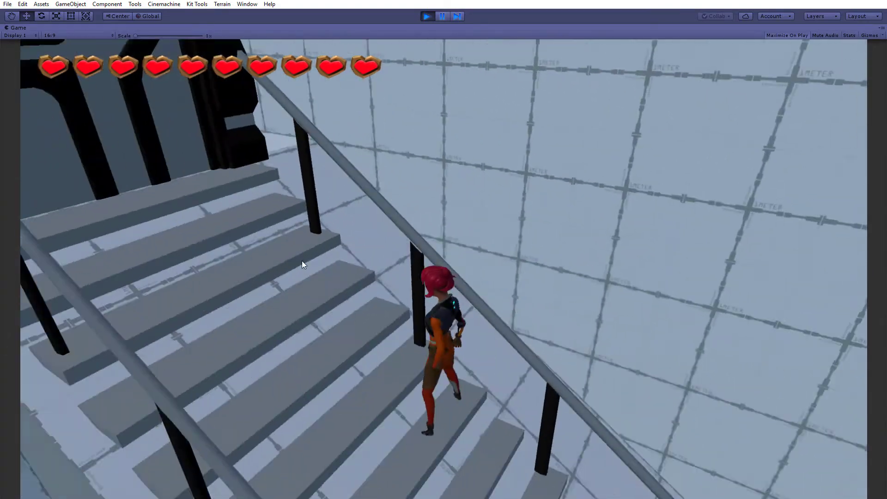
{"action": "key", "text": "w"}
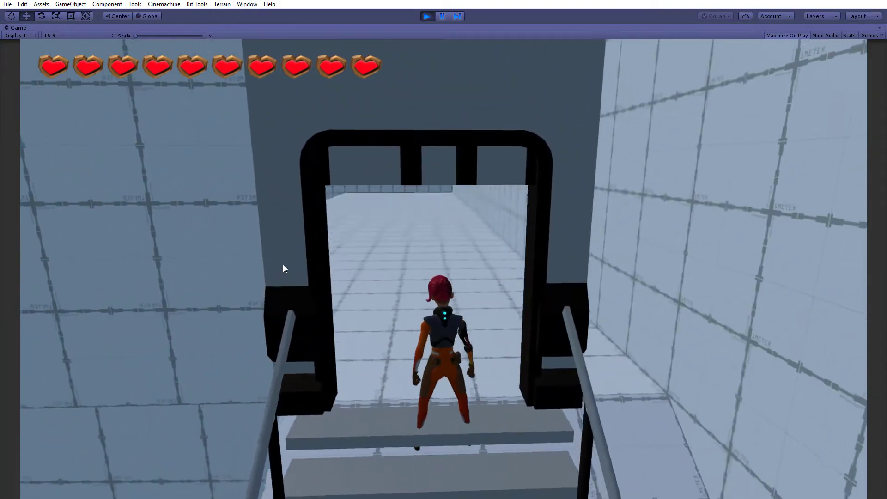
Step: Run across the raised floor to the ledge, examine the pole-supported landing beyond the acid pool, and back up for the platform jump
{"action": "key", "text": "w"}
{"action": "key", "text": "d"}
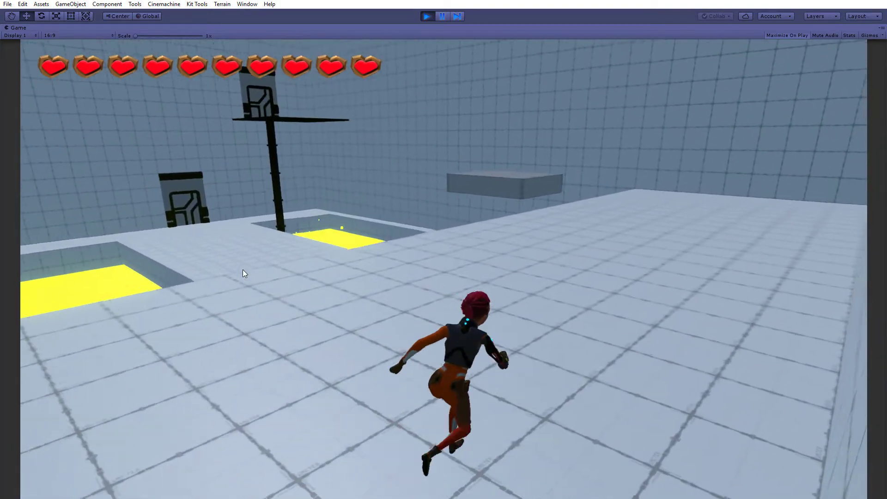
{"action": "key", "text": "w"}
{"action": "key", "text": "d"}
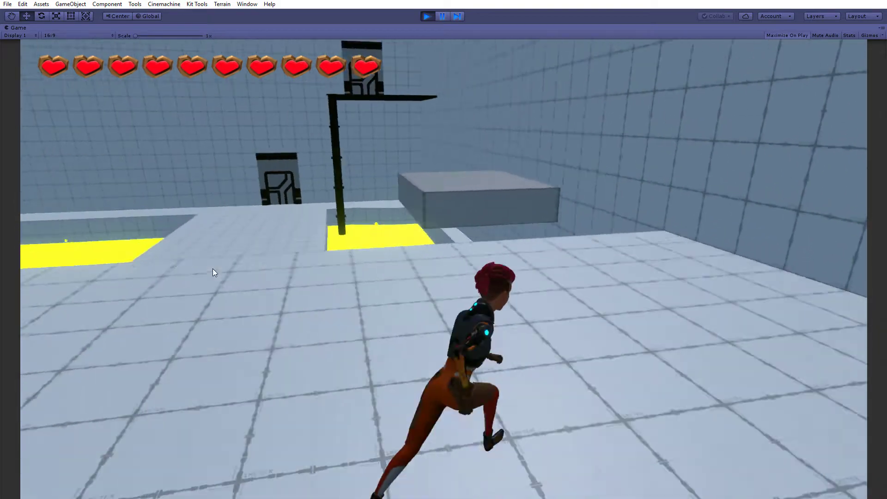
{"action": "key", "text": "w"}
{"action": "key", "text": "d"}
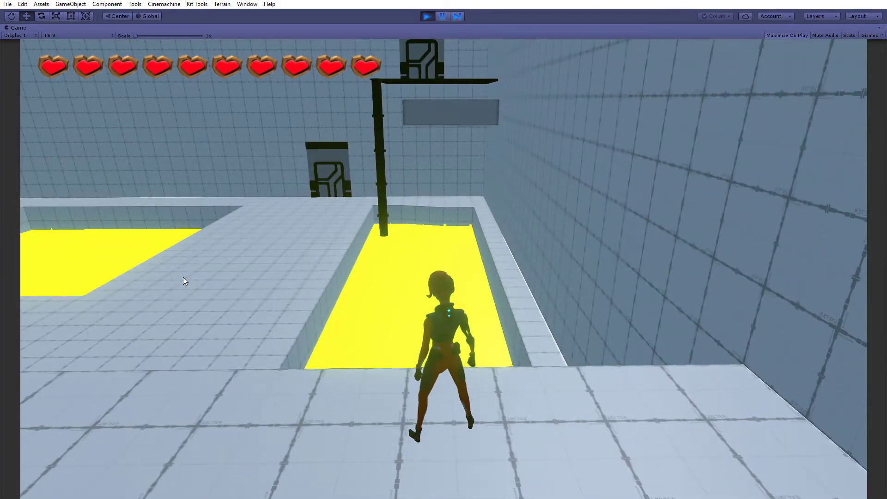
{"action": "key", "text": "s"}
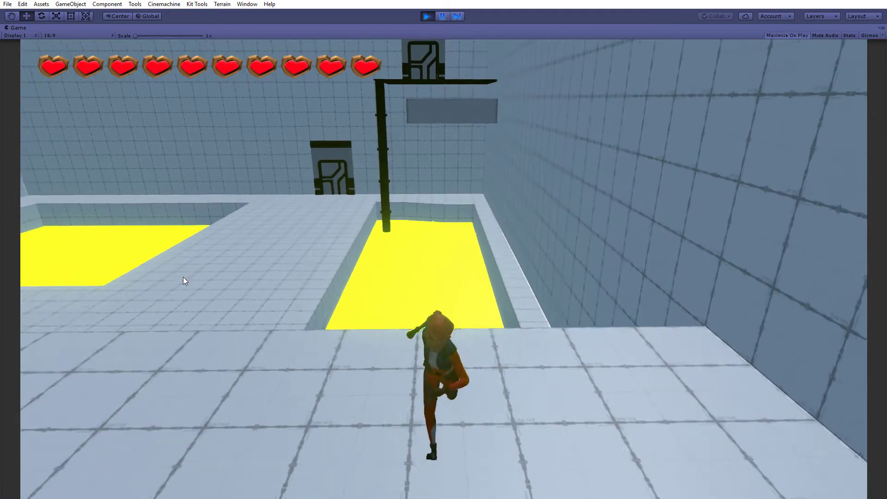
{"action": "key", "text": "w"}
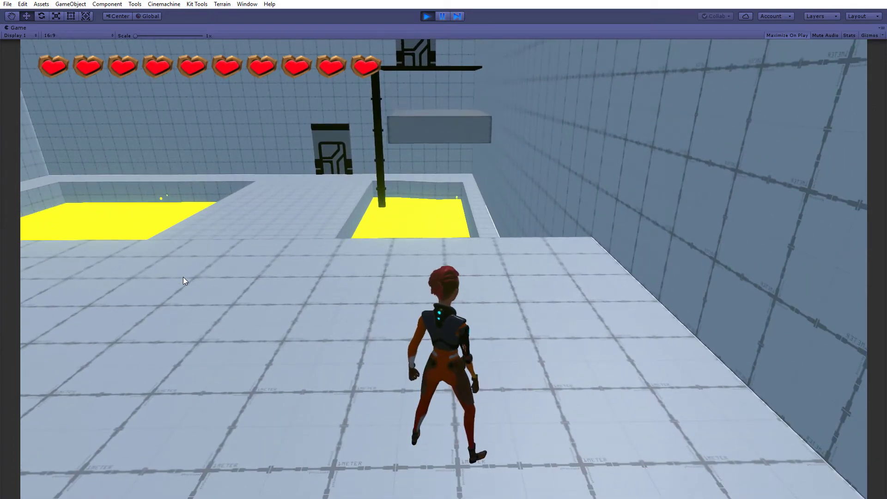
{"action": "key", "text": "space"}
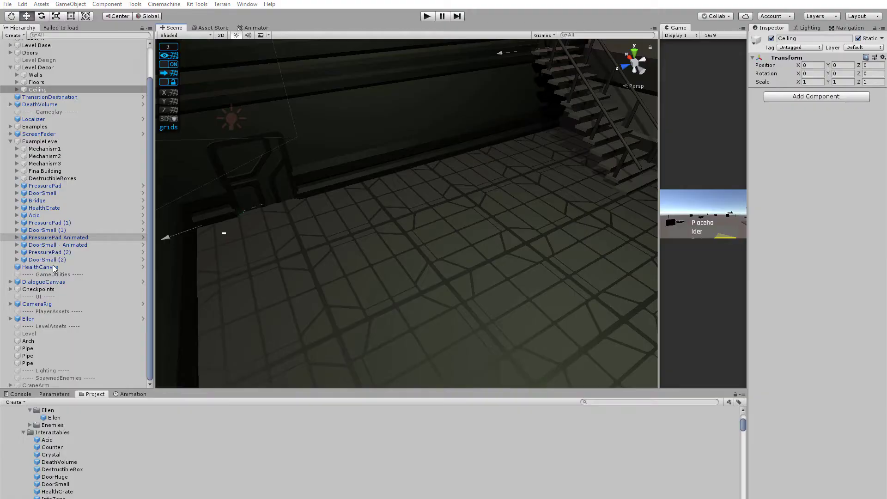
Step: Search the scene objects for "health" and frame the ExampleLevel HealthCrate that has an unassigned On Enter event
{"action": "scroll", "coordinate": [73, 43], "scroll_direction": "up", "scroll_amount": 3}
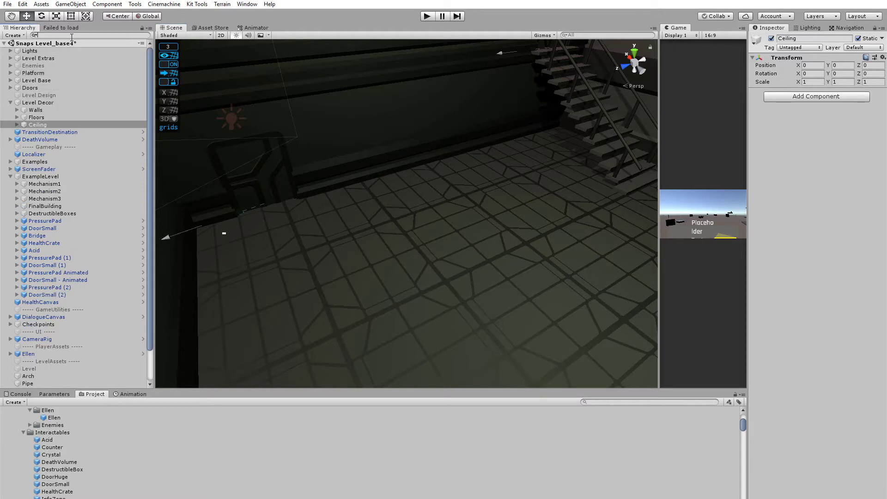
{"action": "type", "text": "health"}
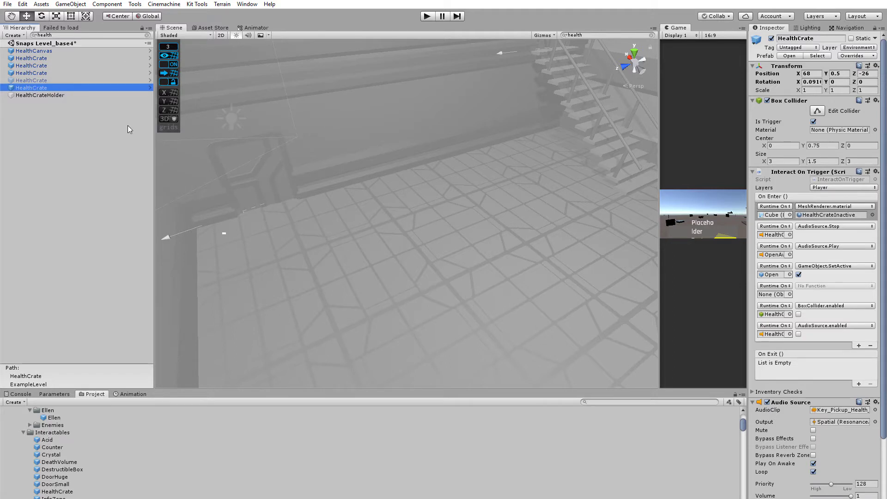
{"action": "key", "text": "f"}
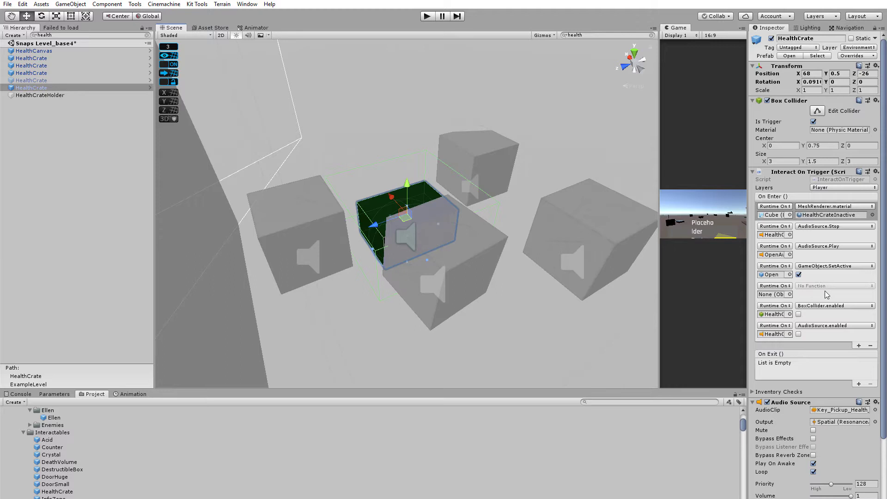
Step: Assign the scene's Ellen object to the health crate's empty On Enter event and set its function to Damageable.ResetDamage
{"action": "left_click", "coordinate": [790, 295]}
{"action": "left_click", "coordinate": [629, 252]}
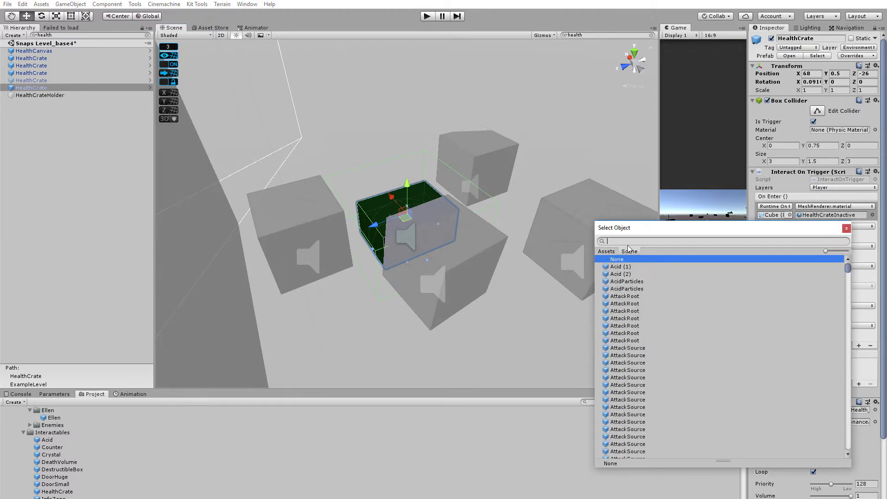
{"action": "type", "text": "elle"}
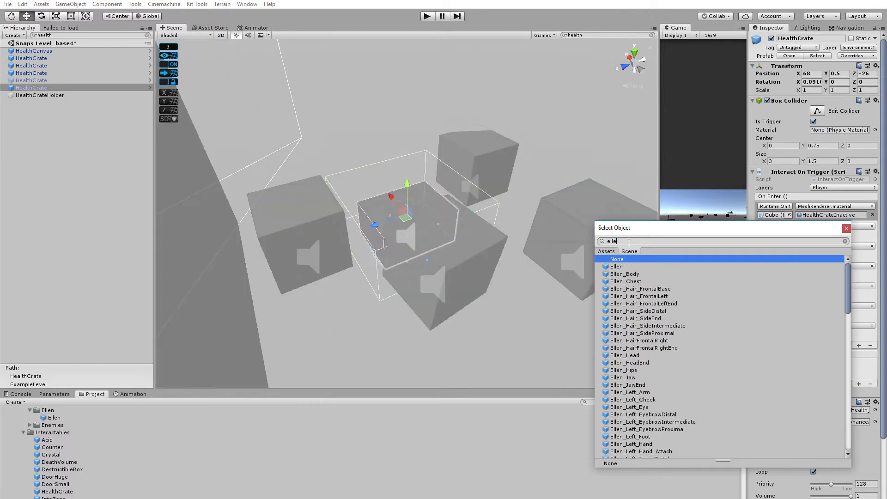
{"action": "left_click", "coordinate": [672, 266]}
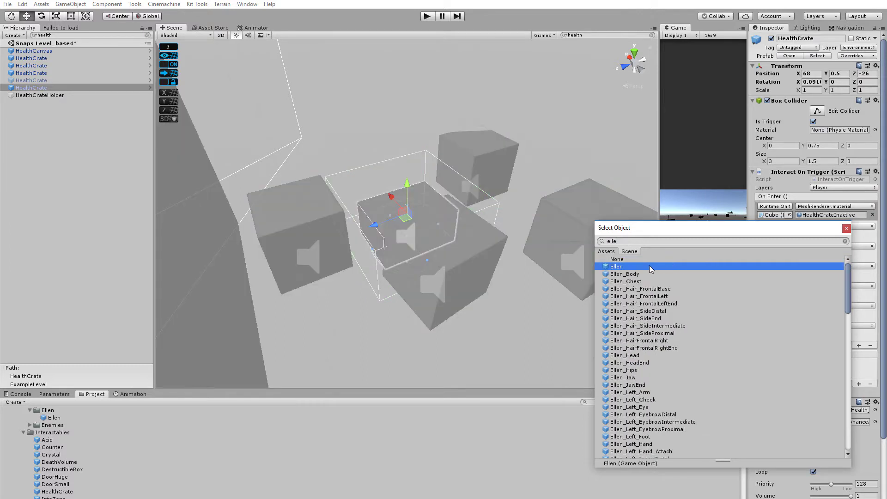
{"action": "double_click", "coordinate": [649, 267]}
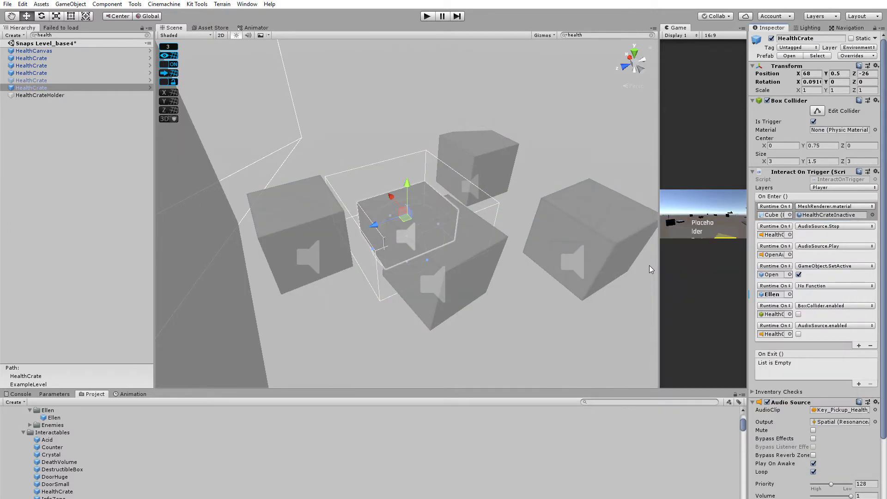
{"action": "left_click", "coordinate": [808, 286]}
{"action": "mouse_move", "coordinate": [827, 351]}
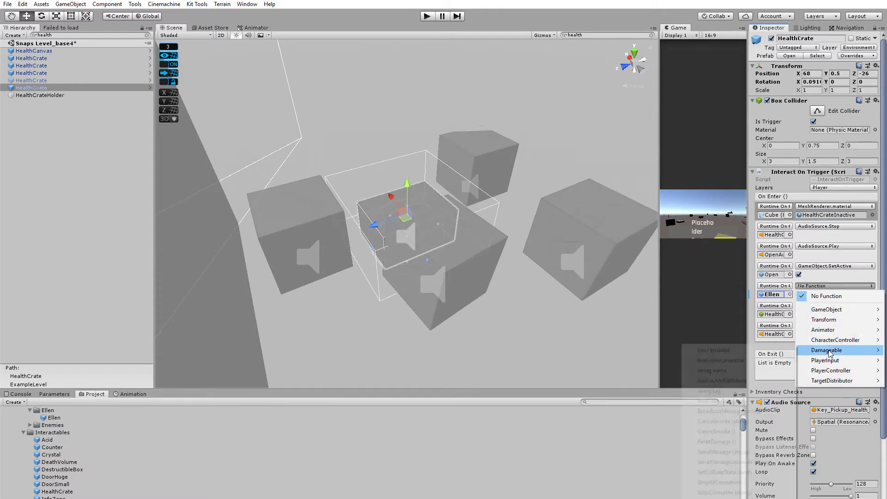
{"action": "left_click", "coordinate": [723, 442]}
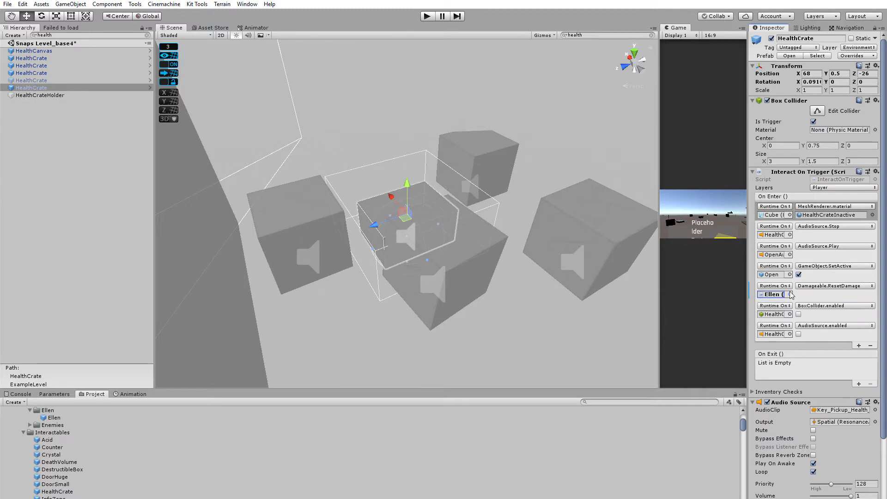
{"action": "left_click", "coordinate": [48, 60]}
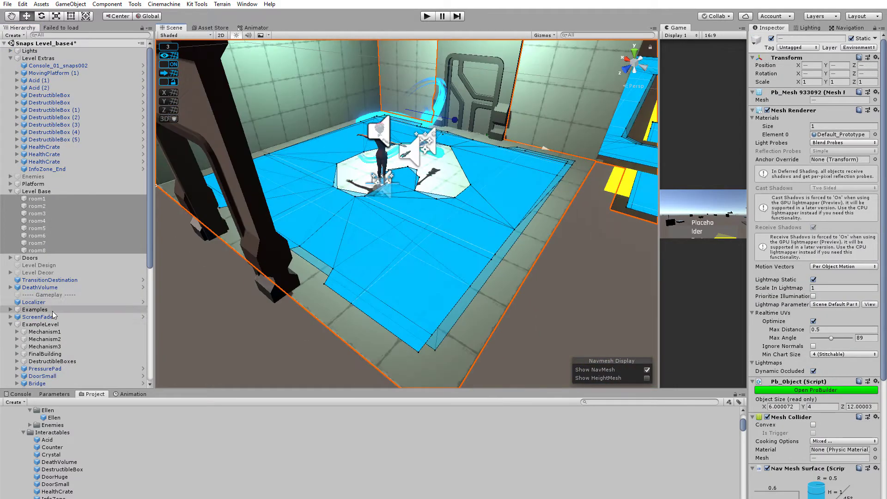
Step: Select Checkpoint01 in the Checkpoints group and examine its trigger box in the starting room and the surrounding layout
{"action": "scroll", "coordinate": [52, 336], "scroll_direction": "down", "scroll_amount": 5}
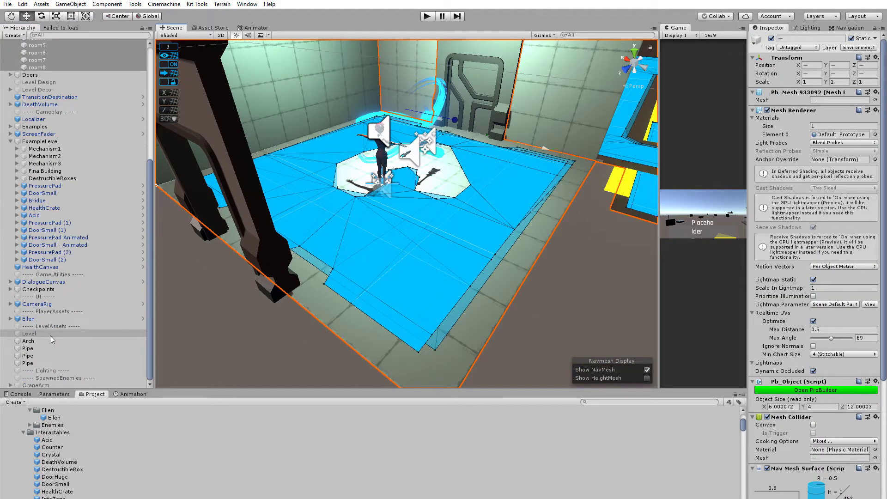
{"action": "left_click", "coordinate": [43, 287]}
{"action": "left_click", "coordinate": [10, 288]}
{"action": "left_click", "coordinate": [37, 298]}
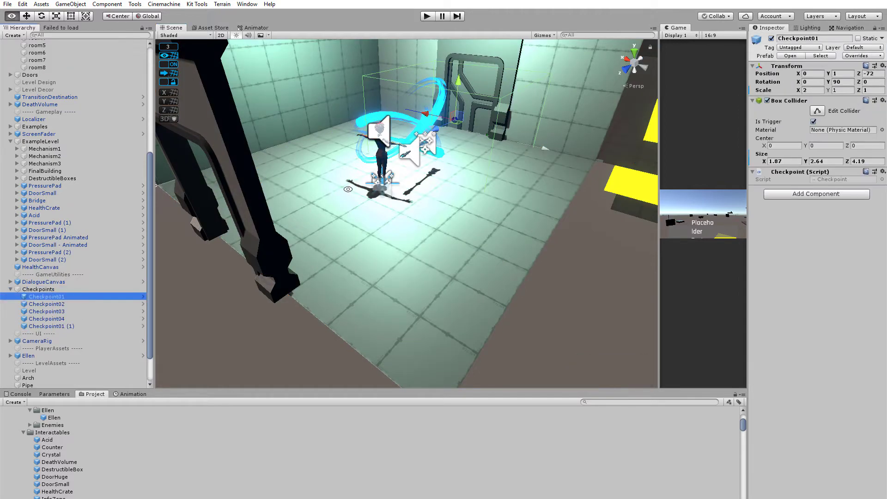
{"action": "left_click_drag", "start_coordinate": [348, 189], "coordinate": [221, 187], "text": "alt"}
{"action": "left_click_drag", "start_coordinate": [320, 148], "coordinate": [321, 207], "text": "alt"}
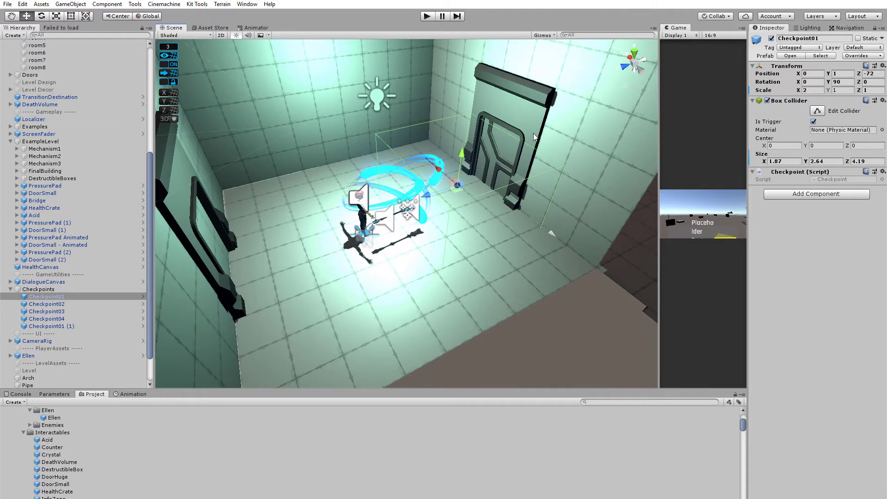
{"action": "left_click_drag", "start_coordinate": [516, 164], "coordinate": [404, 222], "text": "alt"}
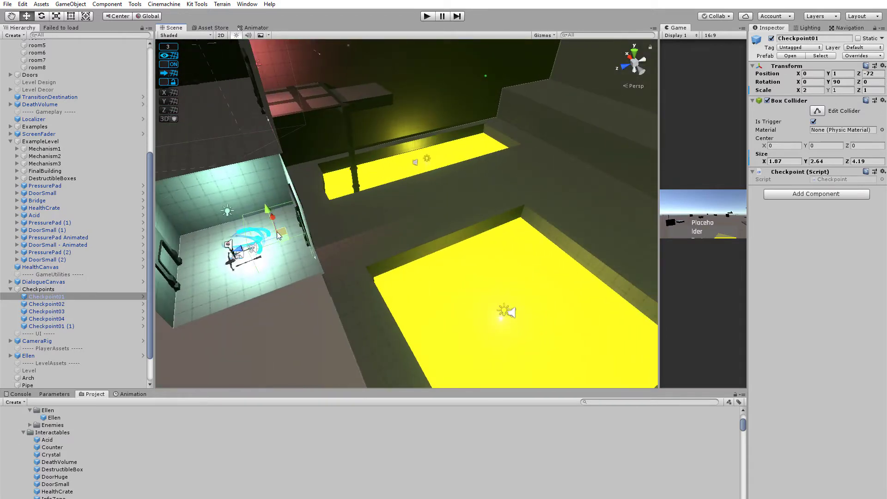
{"action": "scroll", "coordinate": [585, 151], "scroll_direction": "down", "scroll_amount": 3}
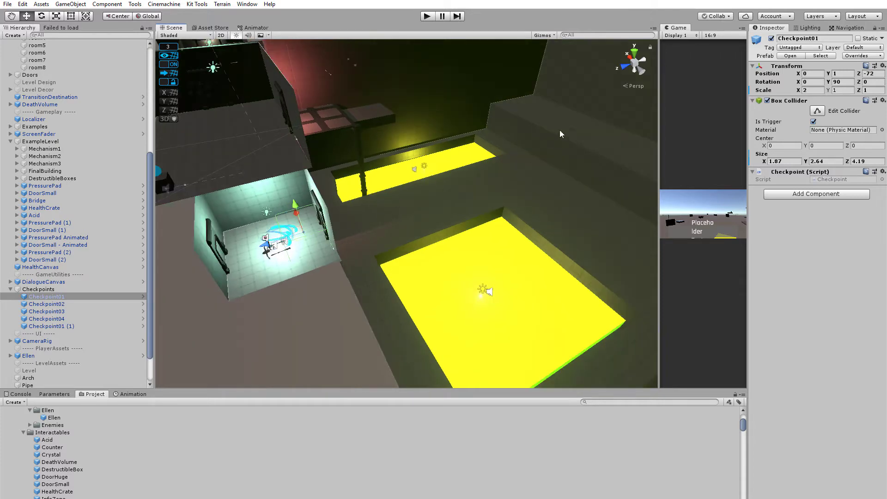
{"action": "left_click_drag", "start_coordinate": [310, 165], "coordinate": [455, 177], "text": "alt"}
{"action": "key", "text": "f"}
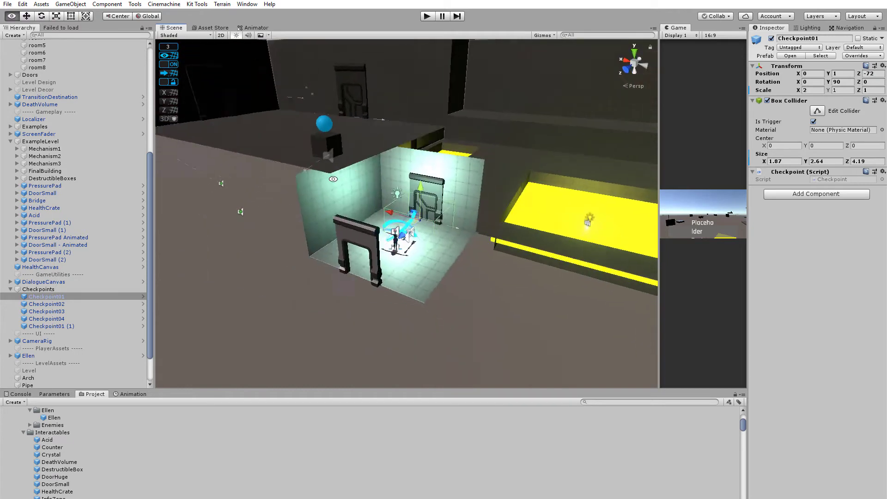
{"action": "scroll", "coordinate": [42, 263], "scroll_direction": "up", "scroll_amount": 5}
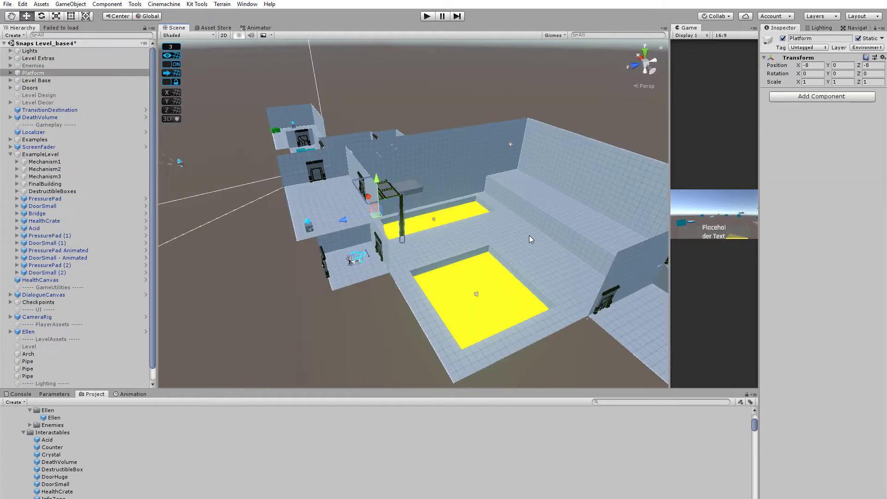
Step: Select room2 with the acid pools, show the NavMesh, and examine the walkable areas across the rooms
{"action": "left_click", "coordinate": [528, 235]}
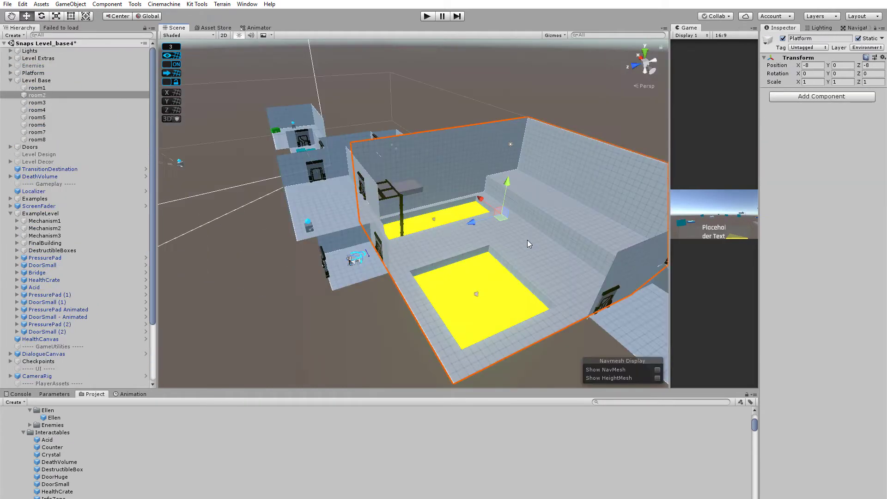
{"action": "scroll", "coordinate": [823, 391], "scroll_direction": "down", "scroll_amount": 7}
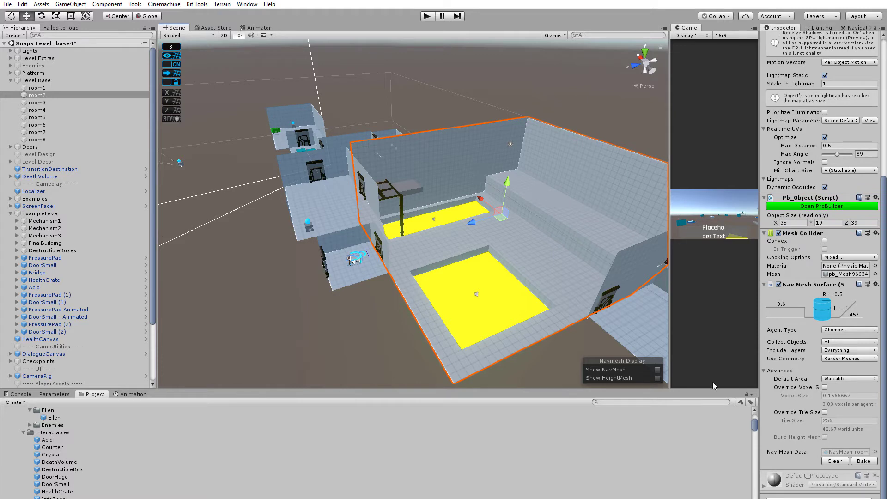
{"action": "left_click", "coordinate": [656, 370]}
{"action": "mouse_move", "coordinate": [430, 262]}
{"action": "left_mouse_down", "text": "alt"}
{"action": "mouse_move", "coordinate": [522, 254]}
{"action": "mouse_move", "coordinate": [425, 266]}
{"action": "left_mouse_up", "text": "alt"}
{"action": "left_click_drag", "start_coordinate": [434, 207], "coordinate": [430, 235], "text": "alt"}
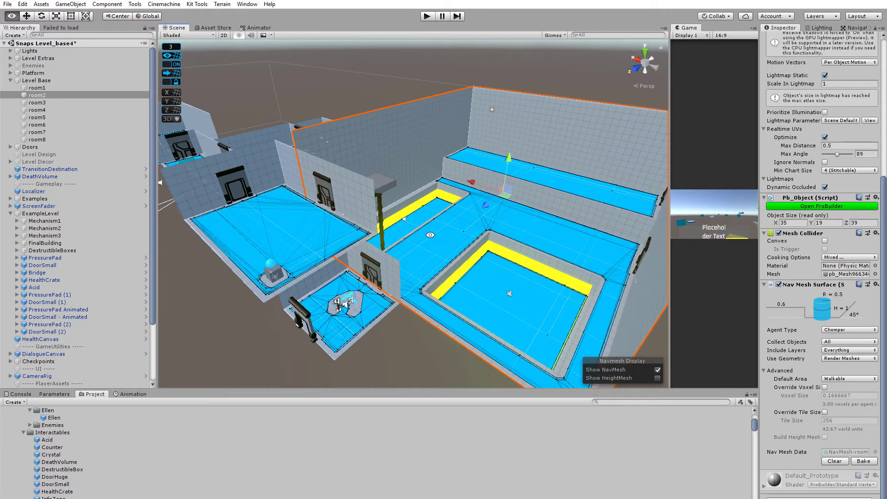
{"action": "left_click", "coordinate": [11, 81]}
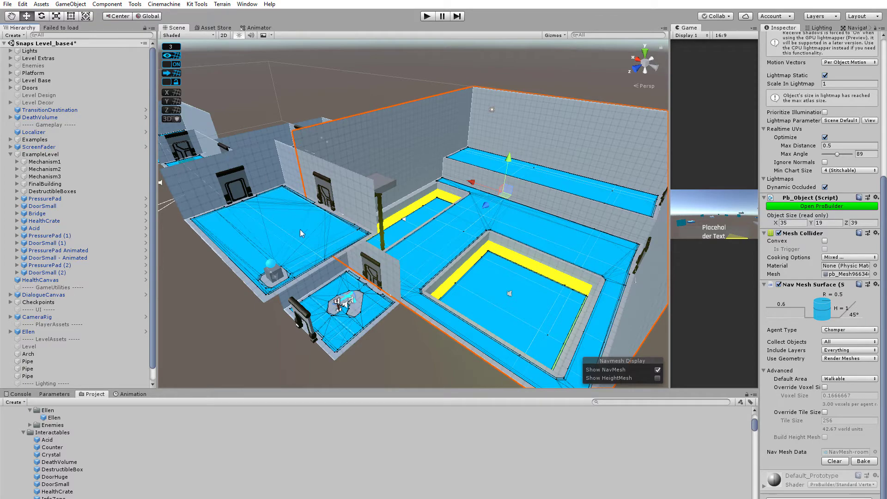
{"action": "mouse_move", "coordinate": [310, 248]}
{"action": "left_mouse_down", "text": "alt"}
{"action": "mouse_move", "coordinate": [355, 244]}
{"action": "mouse_move", "coordinate": [257, 311]}
{"action": "mouse_move", "coordinate": [295, 243]}
{"action": "mouse_move", "coordinate": [304, 263]}
{"action": "left_mouse_up", "text": "alt"}
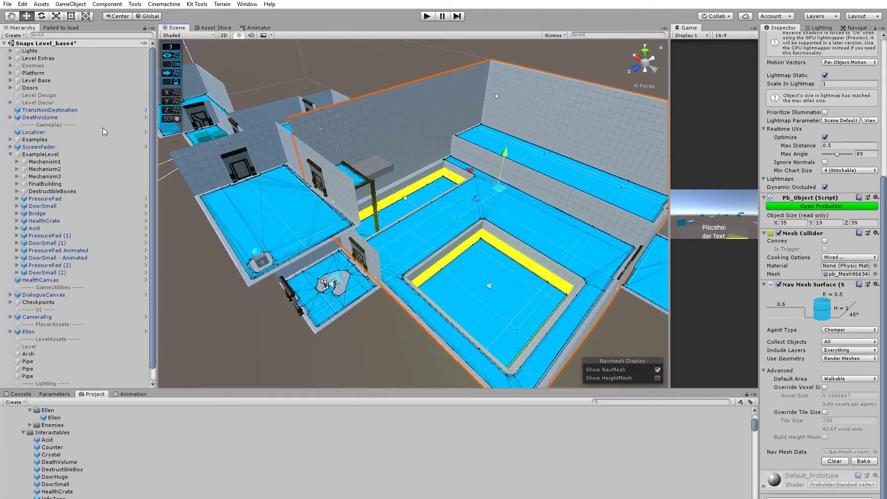
Step: Activate the Enemies group and view the enemies placed throughout the level
{"action": "left_click", "coordinate": [33, 66]}
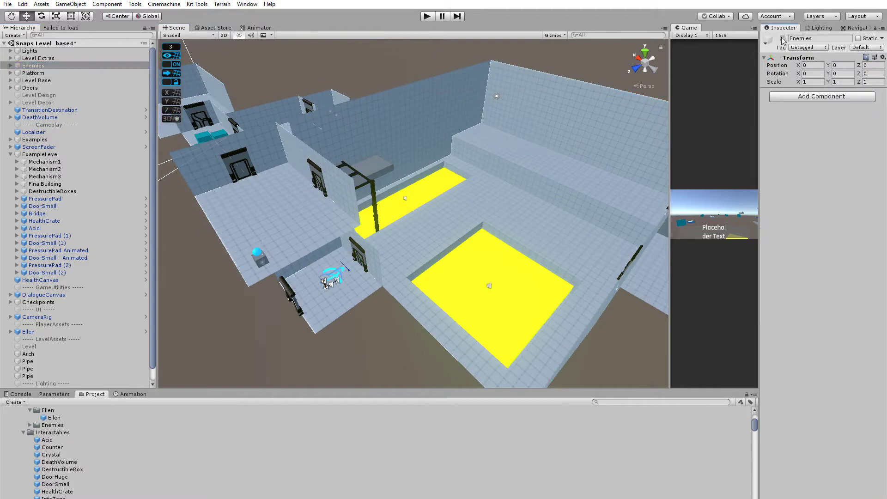
{"action": "left_click", "coordinate": [783, 39]}
{"action": "left_click_drag", "start_coordinate": [449, 221], "coordinate": [430, 198], "text": "alt"}
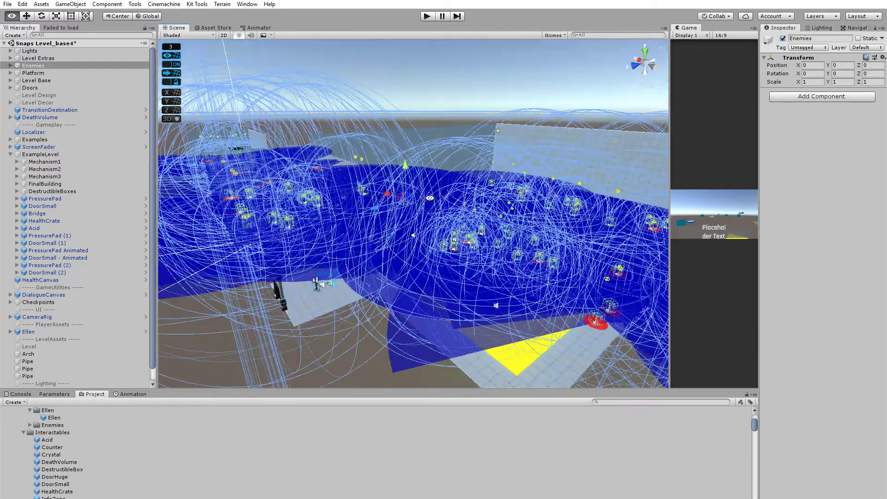
Step: Start play mode and fight the enemies on the floor between the two acid pools
{"action": "left_click", "coordinate": [426, 17]}
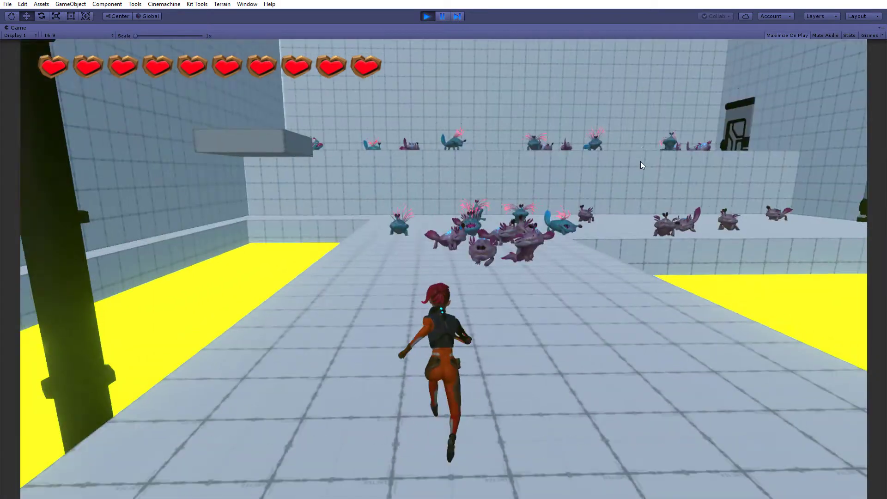
{"action": "left_click", "coordinate": [649, 171]}
{"action": "left_click", "coordinate": [657, 175]}
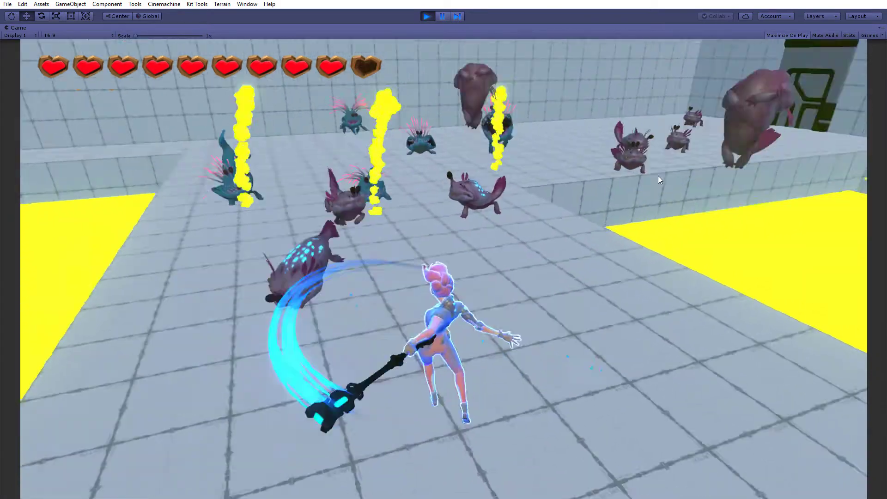
{"action": "key", "text": "d"}
{"action": "left_click", "coordinate": [624, 175]}
{"action": "left_click", "coordinate": [625, 171]}
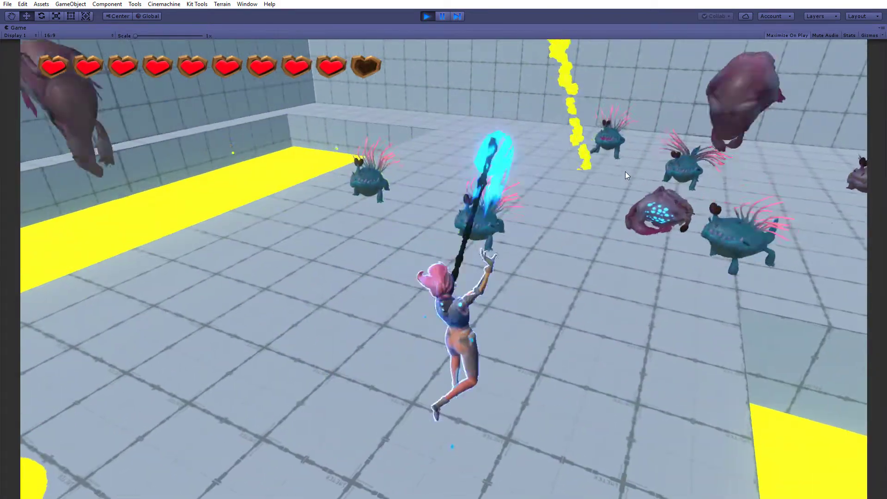
{"action": "key", "text": "w"}
{"action": "left_click", "coordinate": [625, 172]}
{"action": "left_click", "coordinate": [647, 176]}
Step: Fight through the enemies alongside the raised ledge towards the door at the far end of the acid room
{"action": "key", "text": "w"}
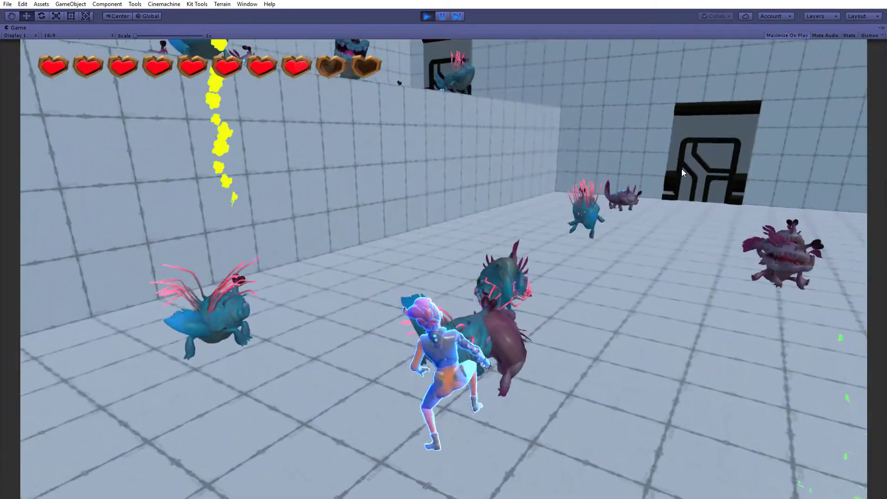
{"action": "left_click", "coordinate": [686, 171]}
{"action": "left_click", "coordinate": [697, 171]}
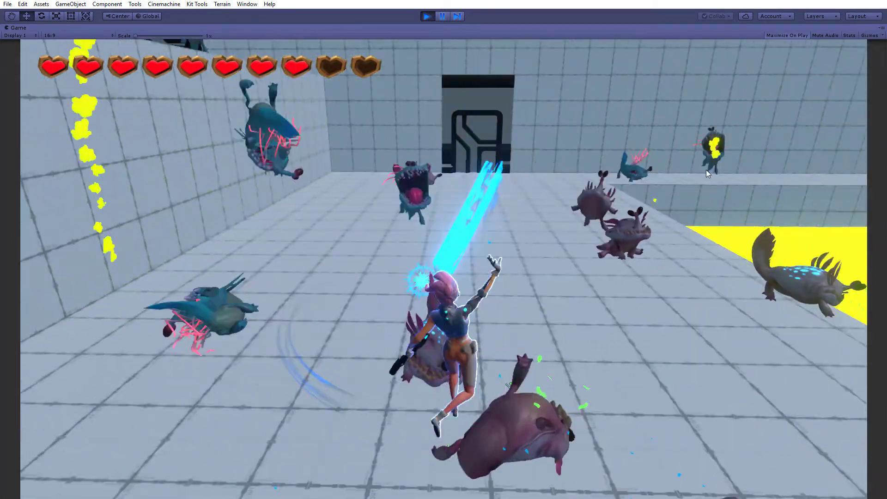
{"action": "key", "text": "w"}
{"action": "left_click", "coordinate": [730, 169]}
{"action": "left_click", "coordinate": [688, 176]}
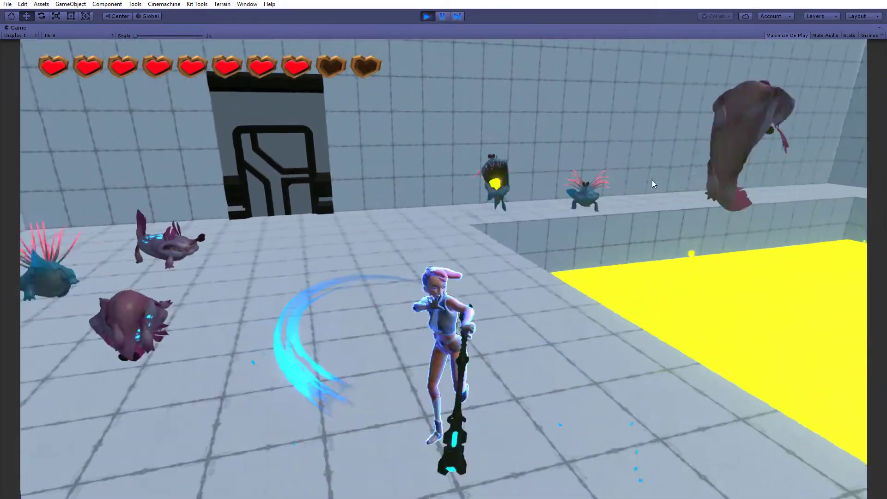
{"action": "key", "text": "w"}
{"action": "left_click", "coordinate": [639, 165]}
{"action": "left_click", "coordinate": [638, 165]}
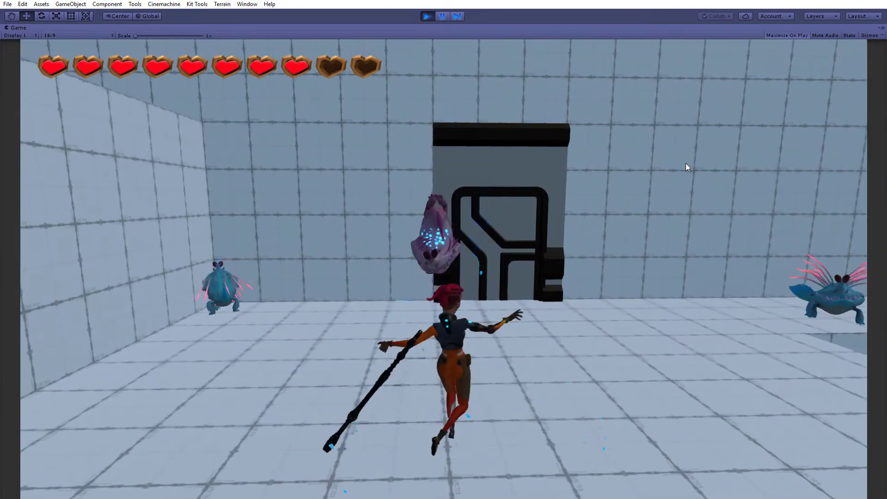
Step: Run through the door into the staircase room and attack the enemies around the green block
{"action": "key", "text": "w"}
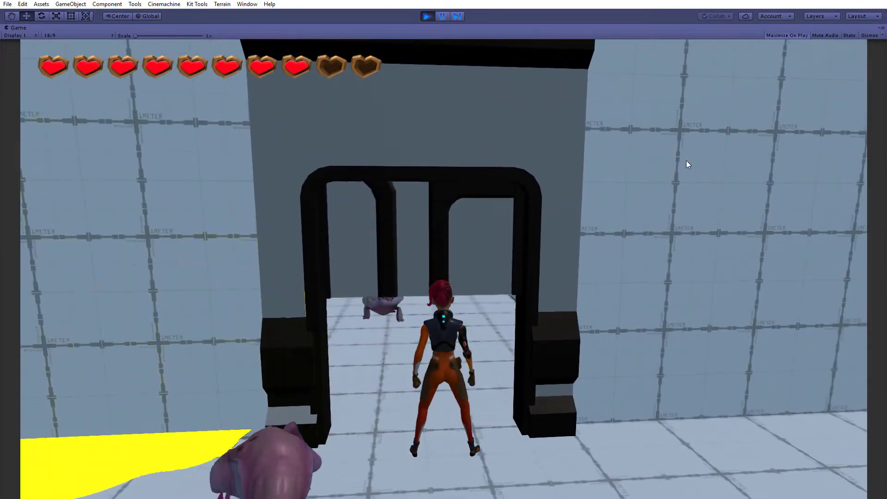
{"action": "key", "text": "w"}
{"action": "left_click", "coordinate": [643, 169]}
{"action": "key", "text": "w"}
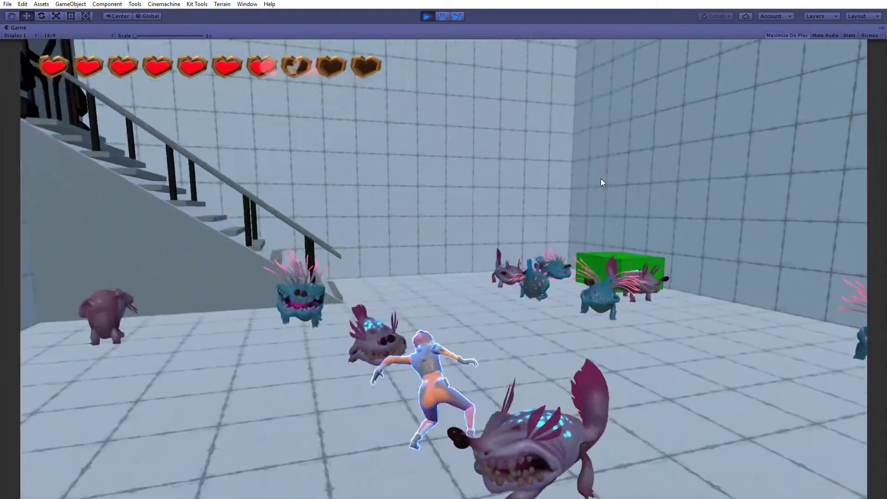
{"action": "left_click", "coordinate": [599, 179]}
{"action": "left_click", "coordinate": [600, 183]}
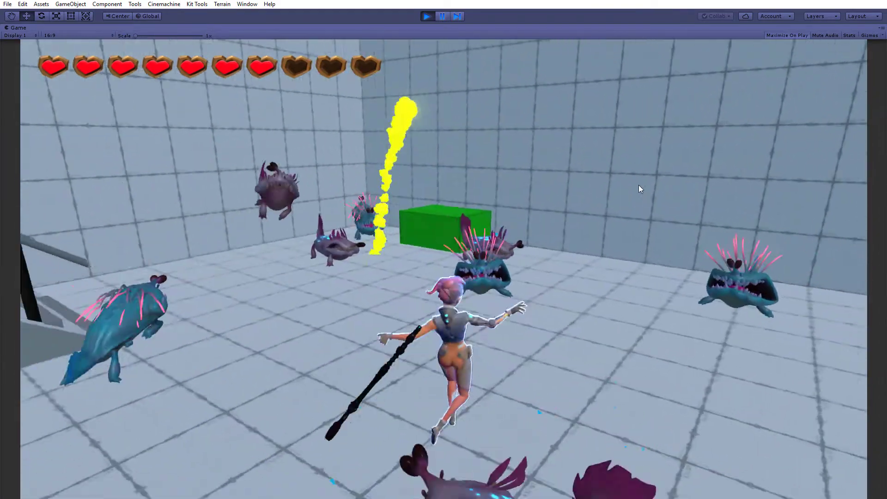
{"action": "left_click", "coordinate": [642, 180]}
{"action": "left_click", "coordinate": [639, 177]}
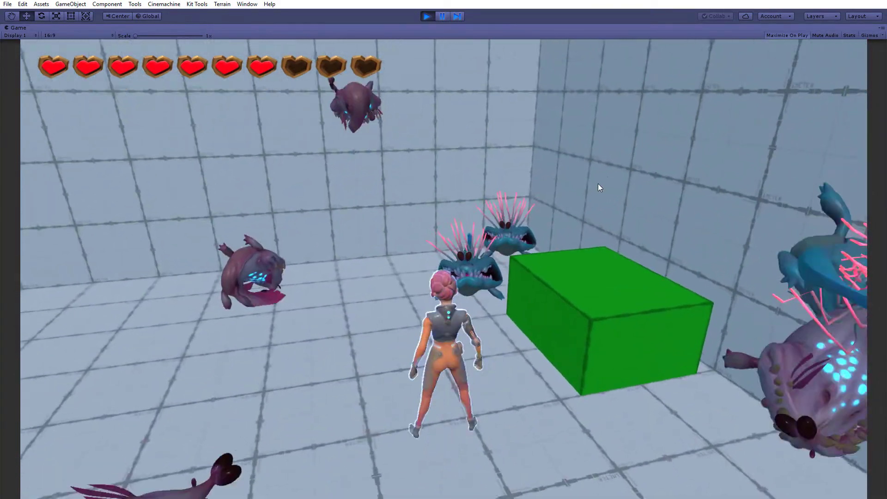
Step: Attack the enemies around the blocks in the staircase room with the staff, and stop play mode
{"action": "left_click", "coordinate": [601, 183]}
{"action": "left_click", "coordinate": [780, 191]}
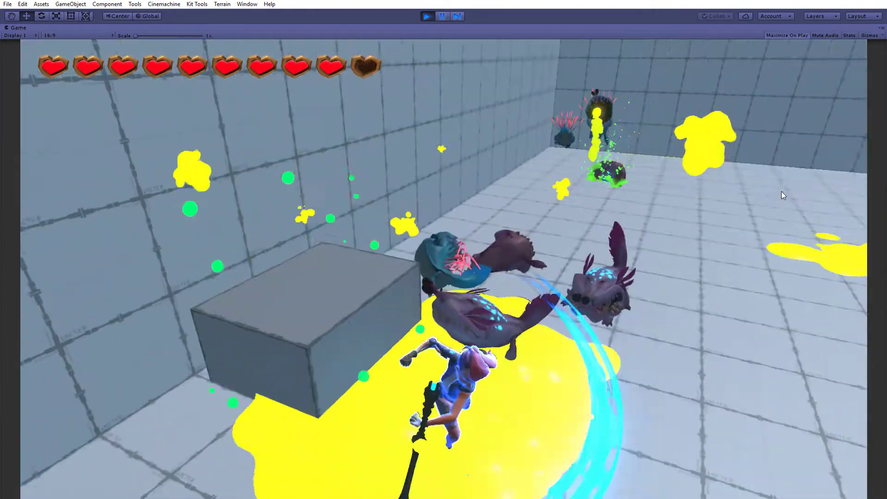
{"action": "left_click", "coordinate": [755, 189]}
{"action": "key", "text": "ctrl+p"}
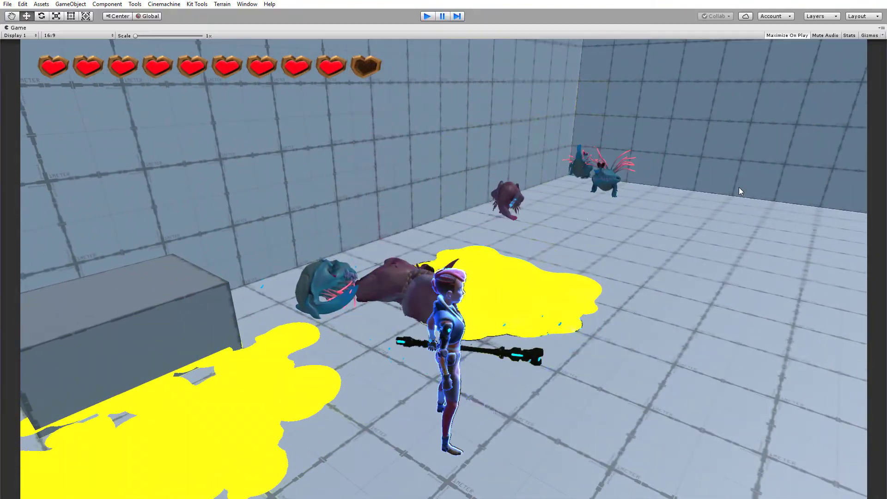
{"action": "key", "text": "ctrl+p"}
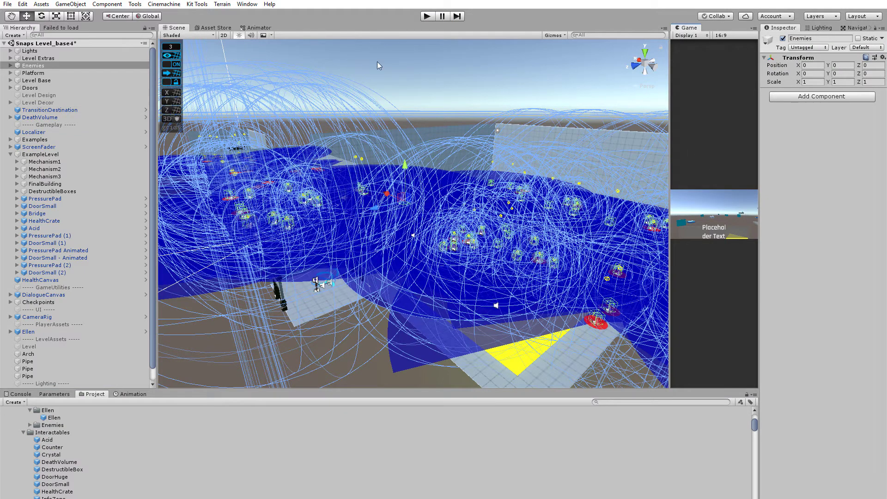
Step: Deactivate the Enemies group so that only the level geometry is shown
{"action": "left_click", "coordinate": [783, 38]}
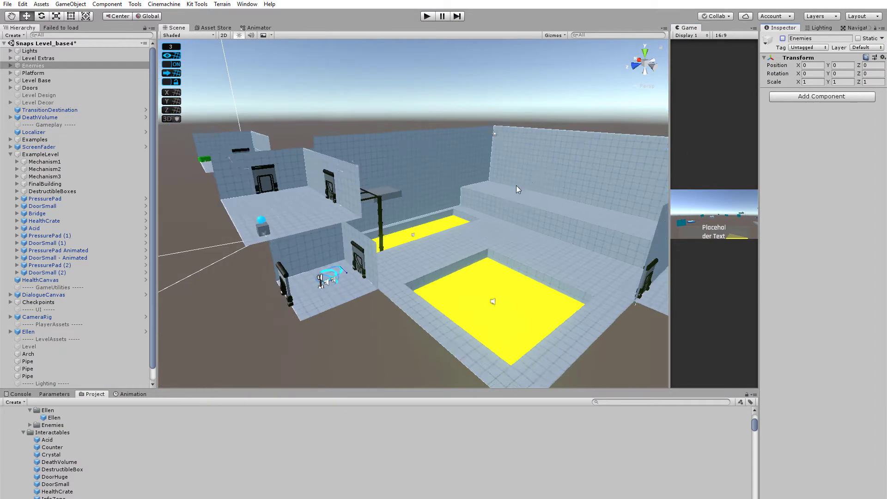
{"action": "scroll", "coordinate": [517, 186], "scroll_direction": "down", "scroll_amount": 3}
{"action": "left_click_drag", "start_coordinate": [475, 199], "coordinate": [459, 237], "text": "alt"}
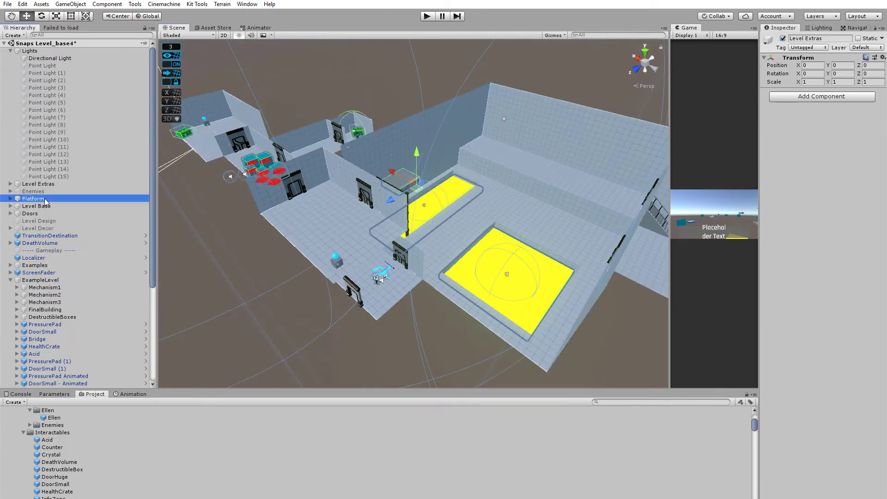
Step: Expand the Level Decor group and activate it to show its walls, floors and ceiling
{"action": "left_click", "coordinate": [46, 207]}
{"action": "left_click", "coordinate": [30, 214]}
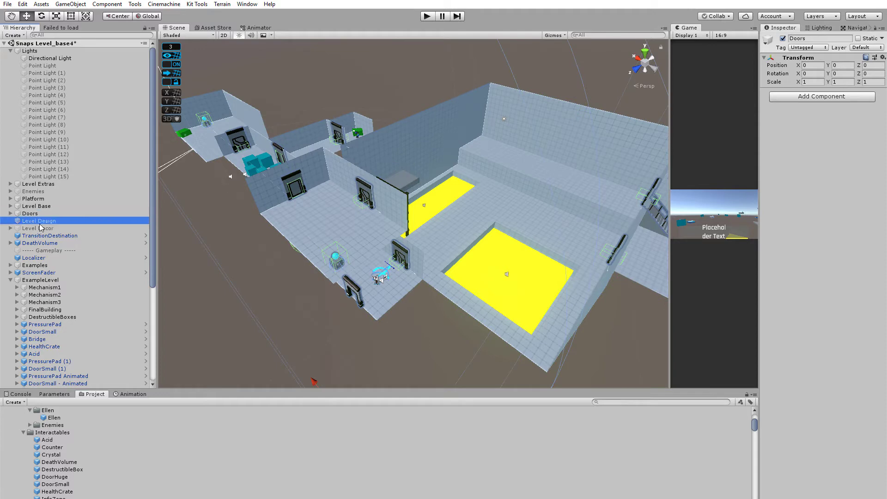
{"action": "left_click", "coordinate": [40, 228]}
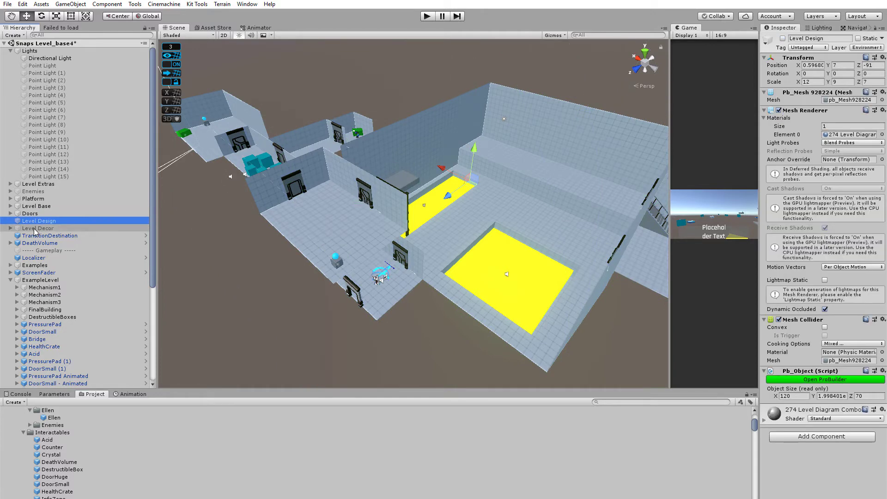
{"action": "left_click", "coordinate": [11, 228]}
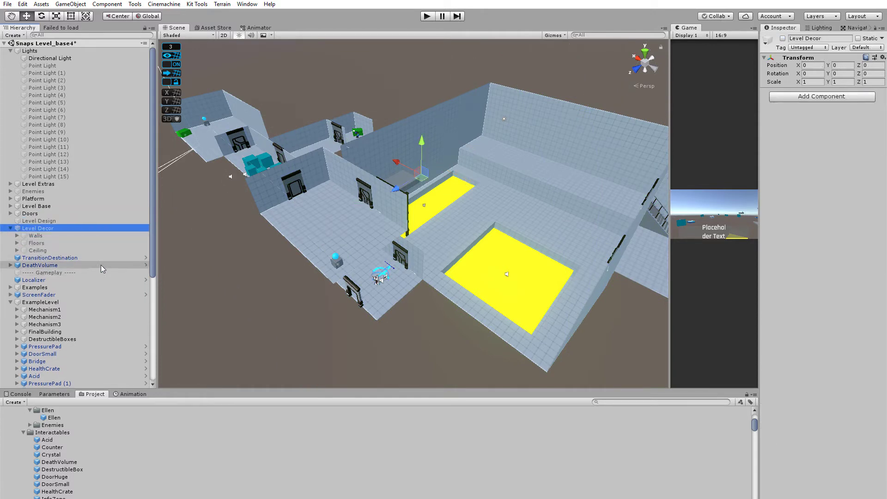
{"action": "left_click", "coordinate": [782, 39]}
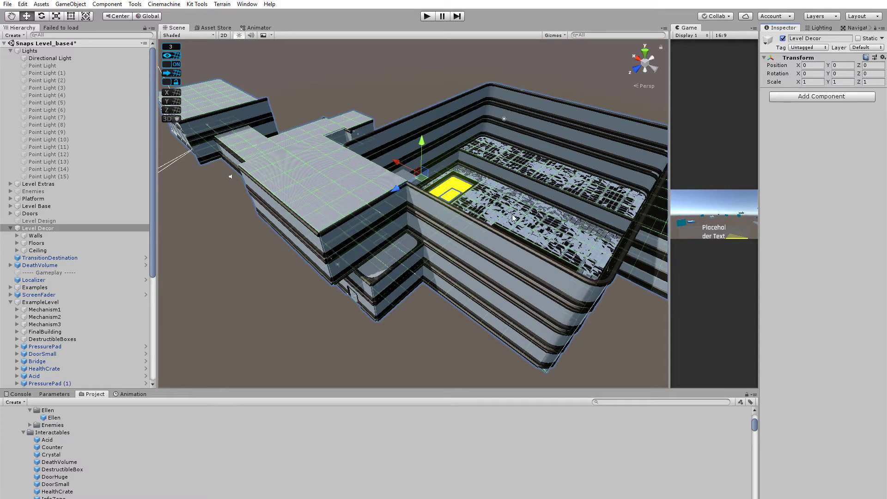
Step: Select room2 at the floor between the acid pools and turn off the NavMesh display
{"action": "left_click_drag", "start_coordinate": [483, 167], "coordinate": [394, 192], "text": "alt"}
{"action": "right_click_drag", "start_coordinate": [456, 219], "coordinate": [469, 277], "text": "alt"}
{"action": "right_click_drag", "start_coordinate": [418, 198], "coordinate": [450, 272], "text": "alt"}
{"action": "right_click_drag", "start_coordinate": [404, 143], "coordinate": [452, 286], "text": "alt"}
{"action": "middle_click_drag", "start_coordinate": [431, 182], "coordinate": [356, 211], "text": "alt"}
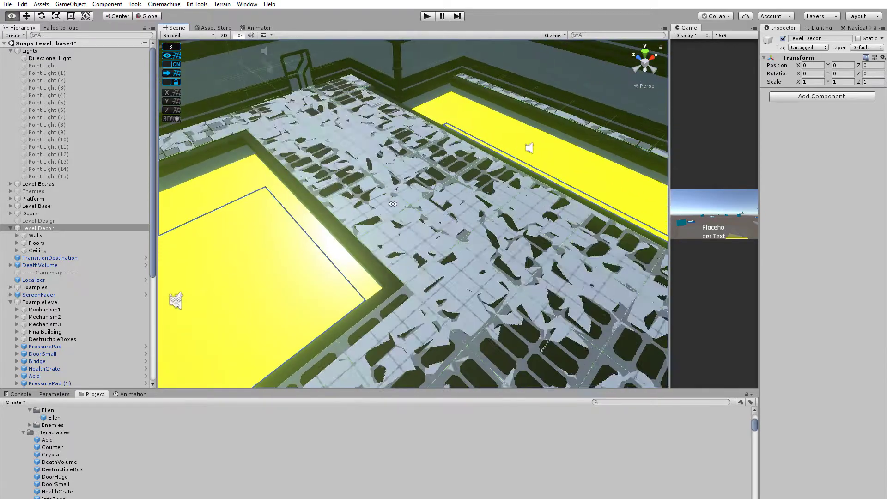
{"action": "left_click_drag", "start_coordinate": [402, 192], "coordinate": [452, 211], "text": "alt"}
{"action": "left_click", "coordinate": [424, 214]}
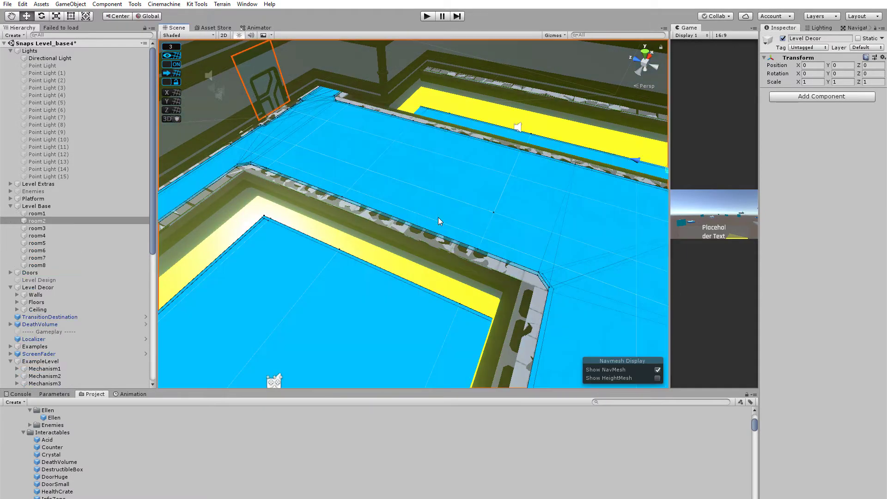
{"action": "left_click", "coordinate": [436, 242]}
{"action": "left_click", "coordinate": [638, 351]}
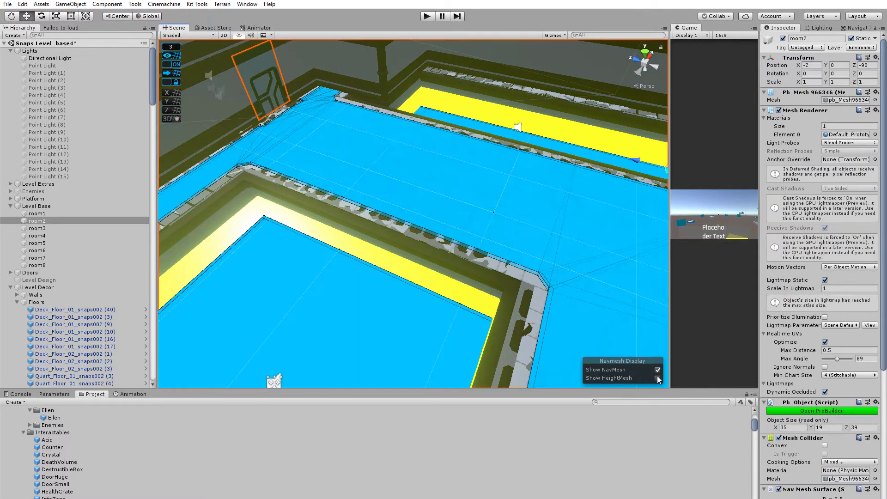
{"action": "left_click", "coordinate": [657, 371]}
Step: Select the Quart_Floor_01_snaps002 (4) tile beside the acid pool and examine its layer, Box Collider and material settings
{"action": "left_click", "coordinate": [459, 232]}
{"action": "key", "text": "f"}
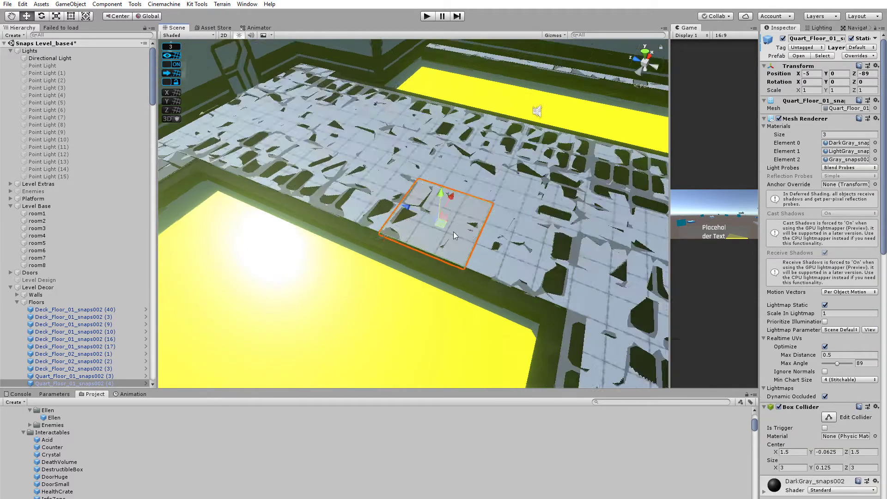
{"action": "left_click_drag", "start_coordinate": [453, 233], "coordinate": [293, 184], "text": "alt"}
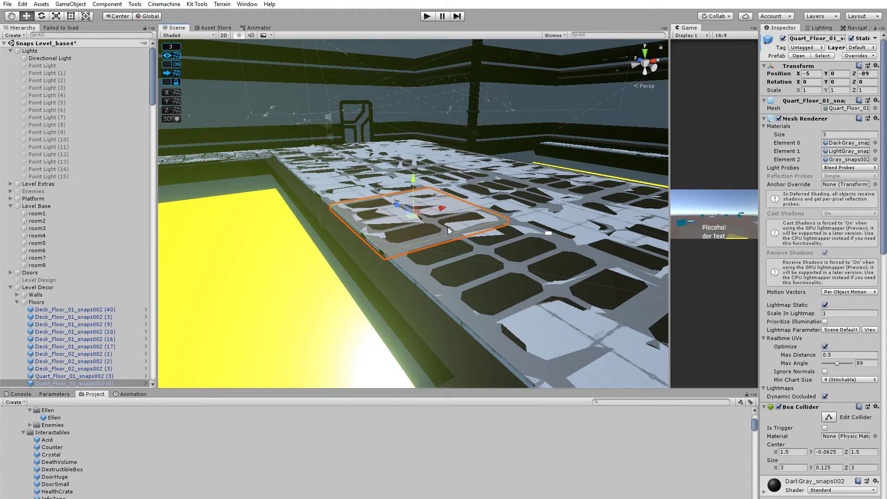
{"action": "scroll", "coordinate": [371, 231], "scroll_direction": "down", "scroll_amount": 7}
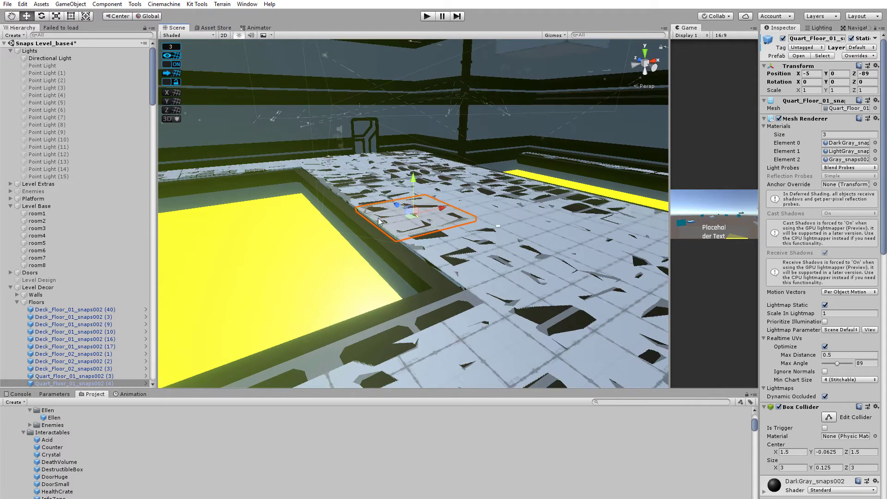
{"action": "scroll", "coordinate": [792, 365], "scroll_direction": "down", "scroll_amount": 3}
{"action": "scroll", "coordinate": [797, 367], "scroll_direction": "down", "scroll_amount": 2}
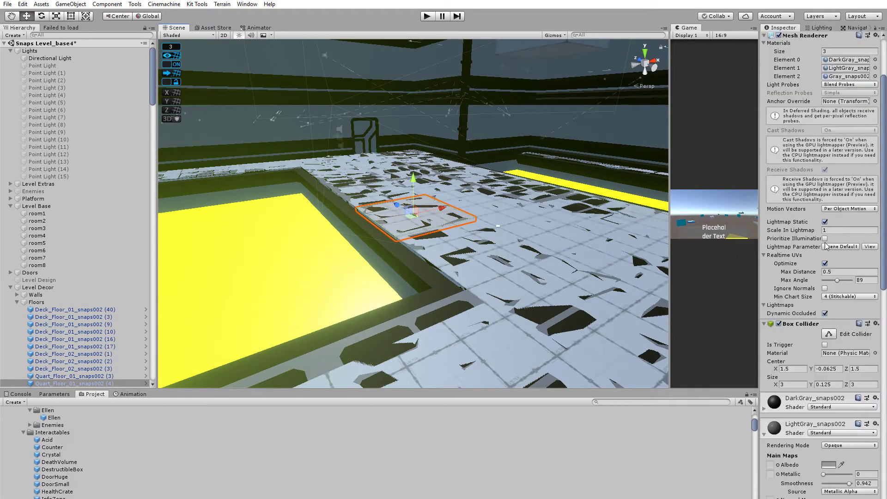
{"action": "scroll", "coordinate": [799, 324], "scroll_direction": "up", "scroll_amount": 5}
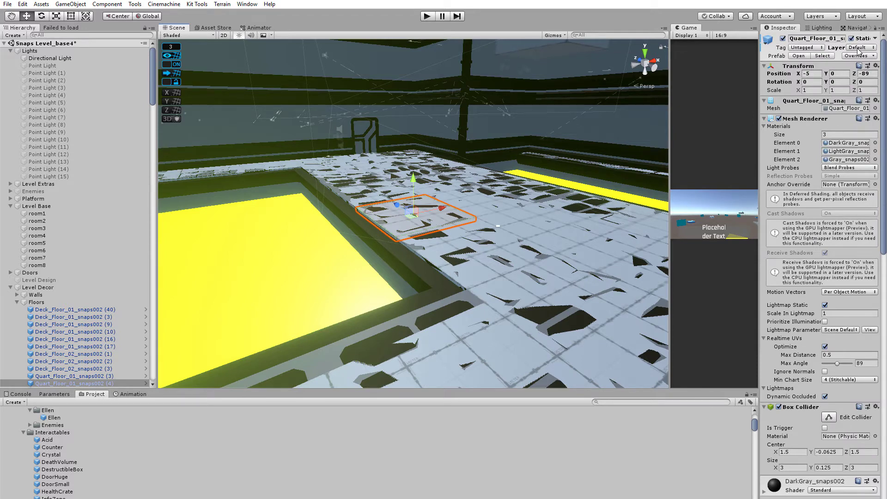
{"action": "scroll", "coordinate": [853, 326], "scroll_direction": "down", "scroll_amount": 15}
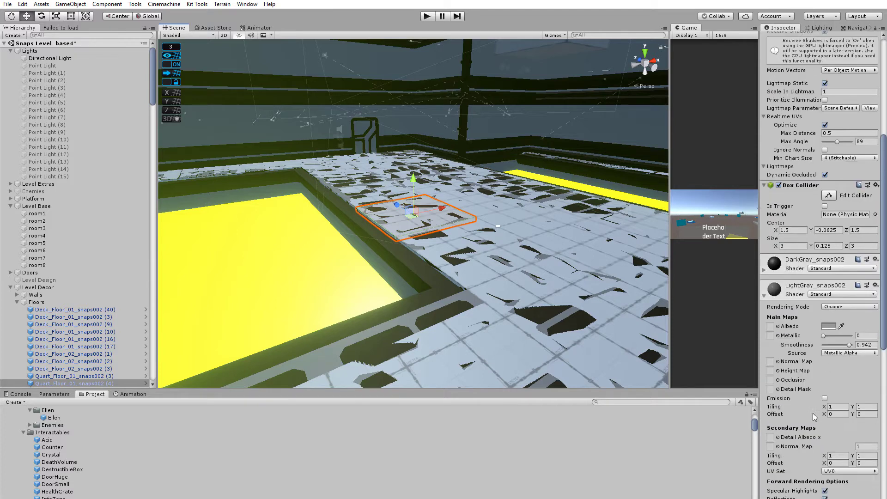
{"action": "scroll", "coordinate": [799, 455], "scroll_direction": "down", "scroll_amount": 1}
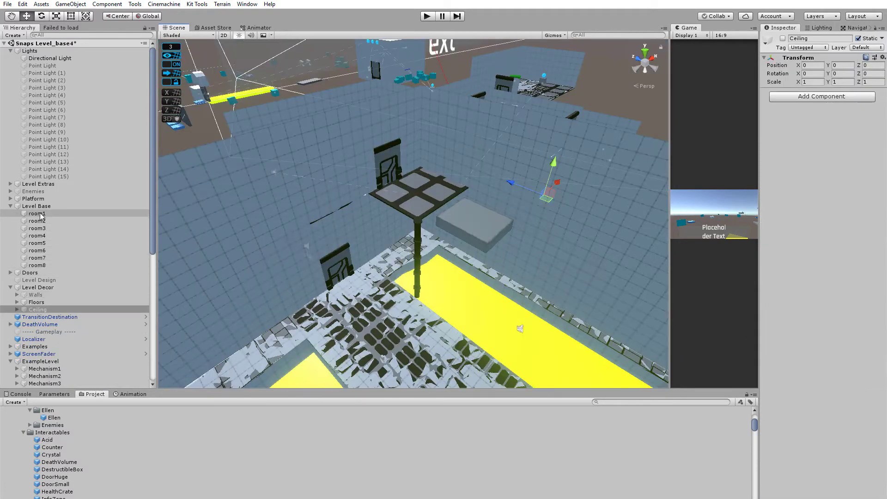
Step: Disable the Mesh Renderer on room1 through room8 in the Level Base group
{"action": "left_click", "coordinate": [38, 214]}
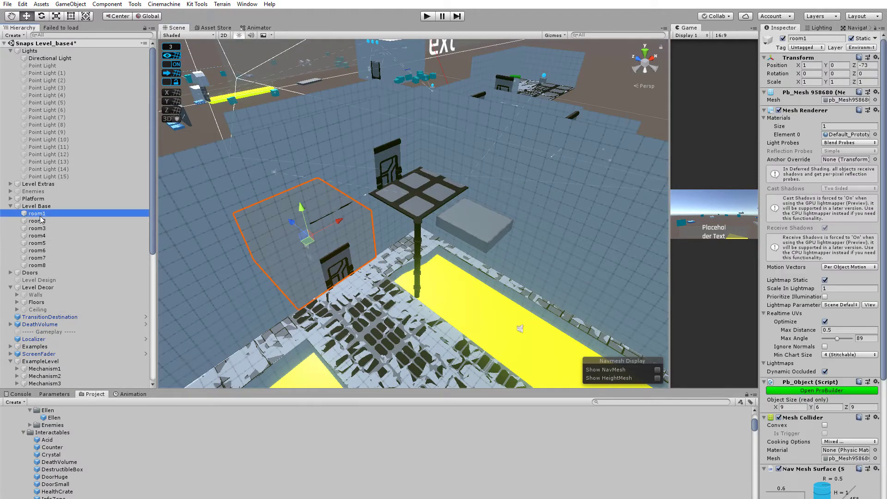
{"action": "left_click", "coordinate": [36, 265], "text": "shift"}
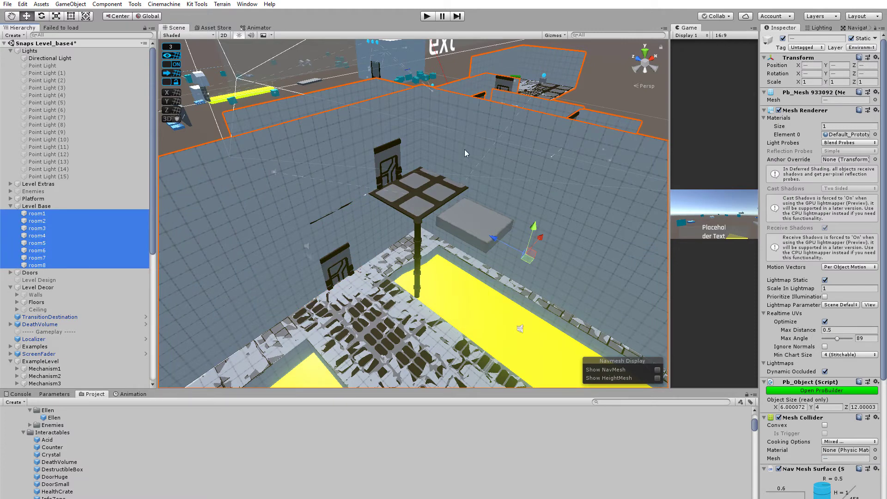
{"action": "left_click", "coordinate": [779, 110]}
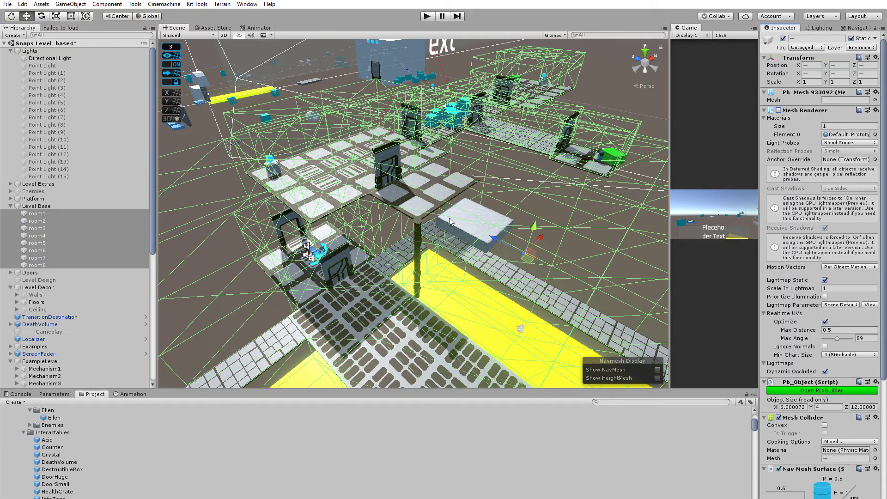
{"action": "right_click_drag", "start_coordinate": [449, 218], "coordinate": [458, 244]}
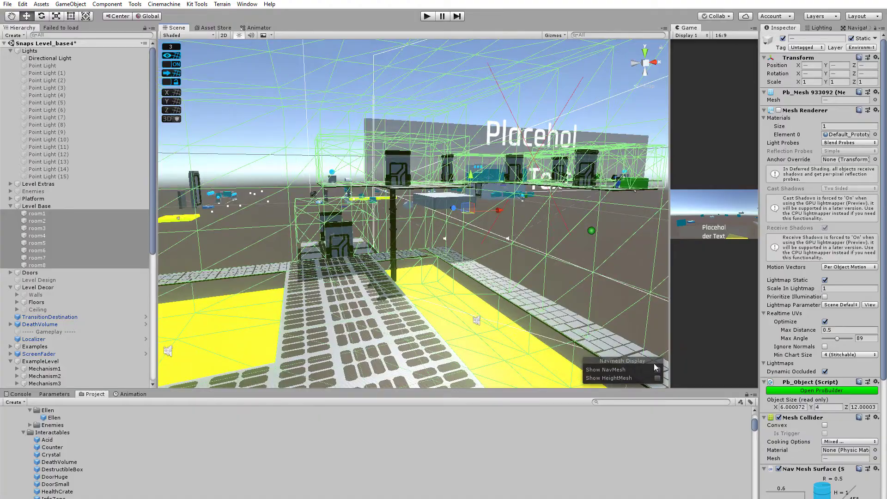
Step: Show the NavMesh, inspect its coverage across the level's decorated floors, and hide it again
{"action": "left_click", "coordinate": [658, 370]}
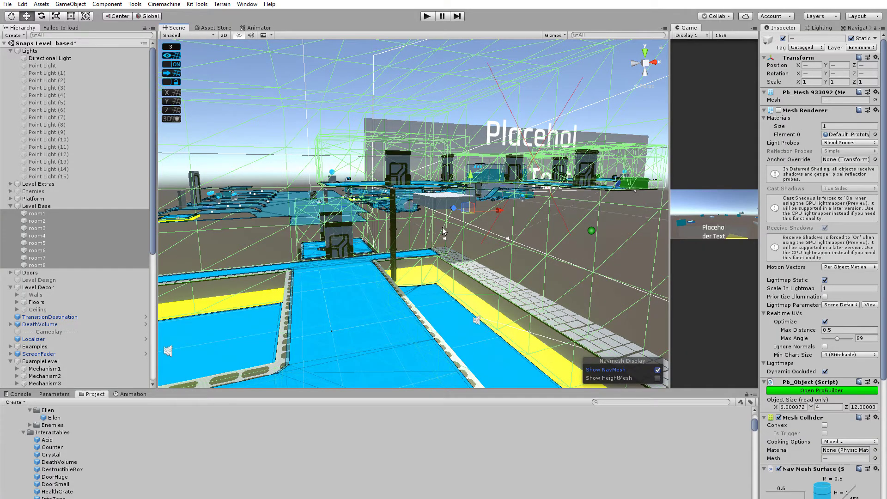
{"action": "right_click_drag", "start_coordinate": [442, 231], "coordinate": [543, 224]}
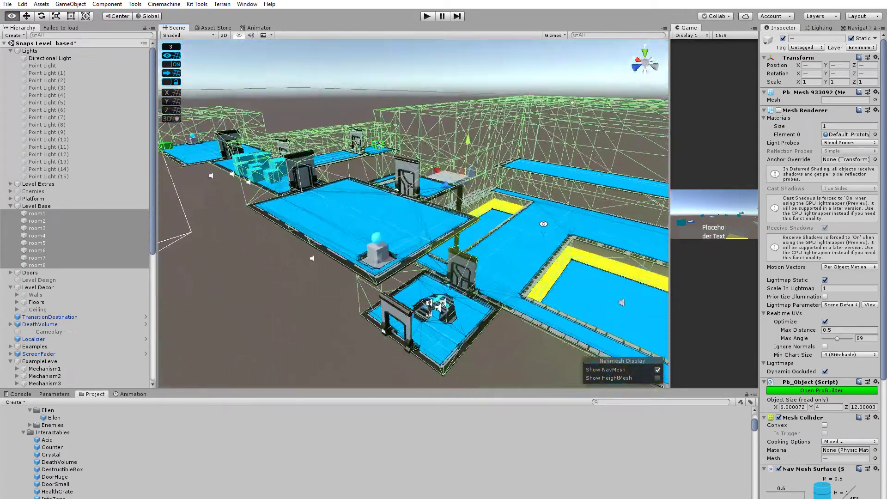
{"action": "left_click_drag", "start_coordinate": [543, 224], "coordinate": [325, 258], "text": "alt"}
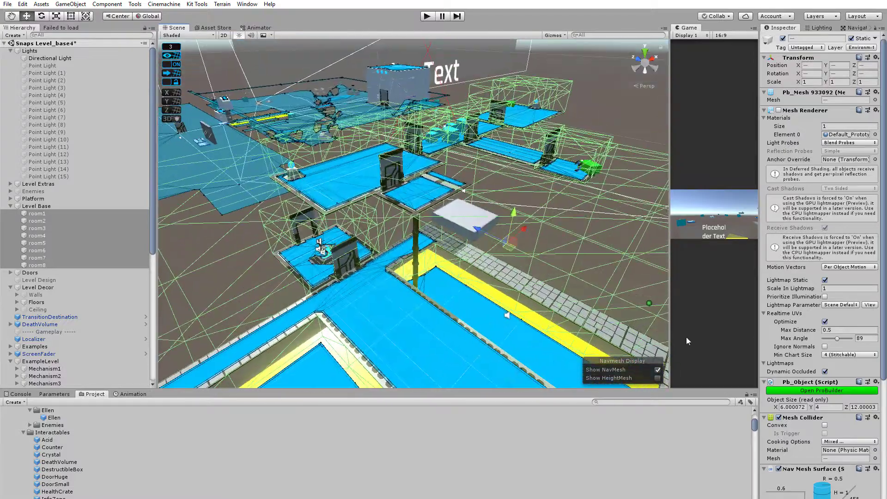
{"action": "left_click", "coordinate": [657, 370]}
{"action": "right_click_drag", "start_coordinate": [392, 318], "coordinate": [390, 299]}
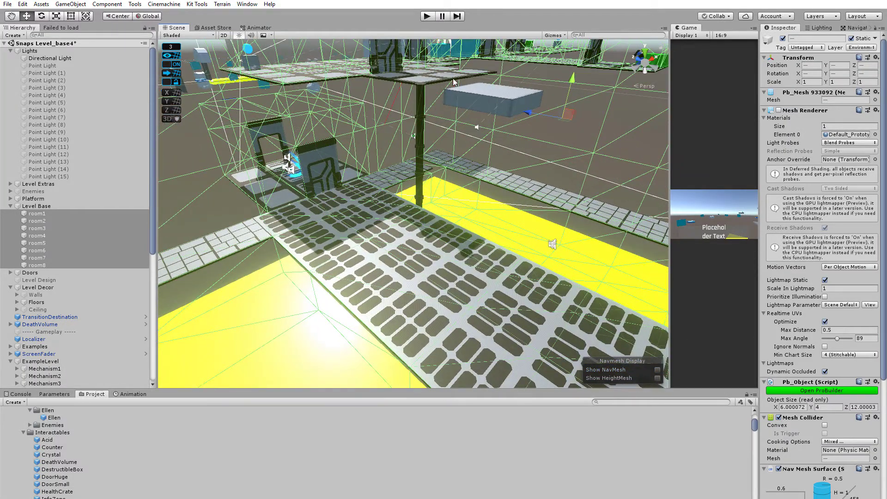
Step: Start play mode and run the character through the starting room's door onto the grated floor
{"action": "left_click", "coordinate": [427, 16]}
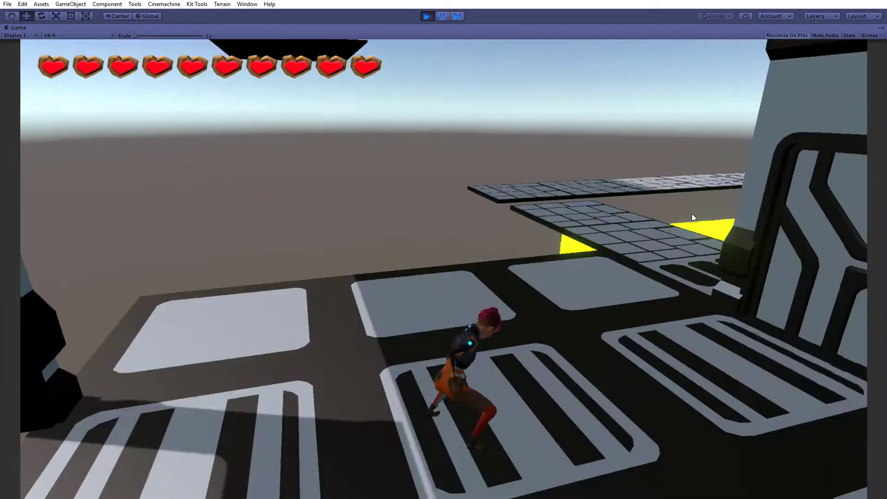
{"action": "key", "text": "w"}
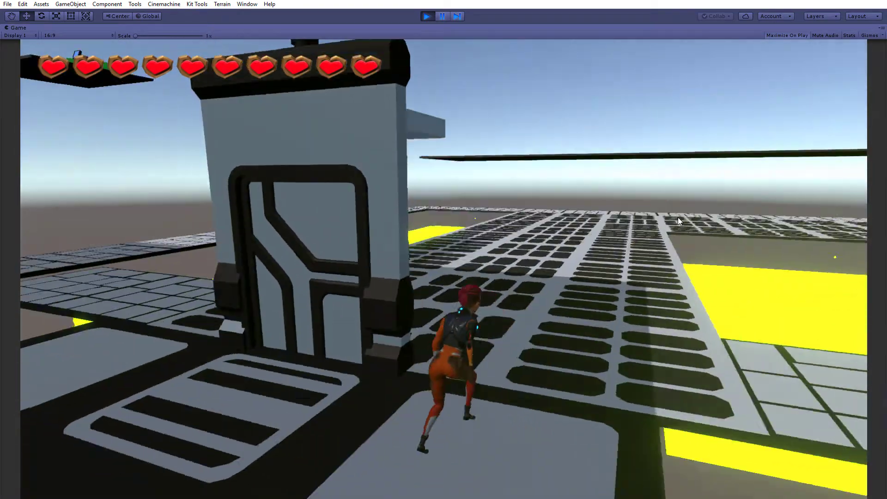
{"action": "key", "text": "s"}
{"action": "key", "text": "w"}
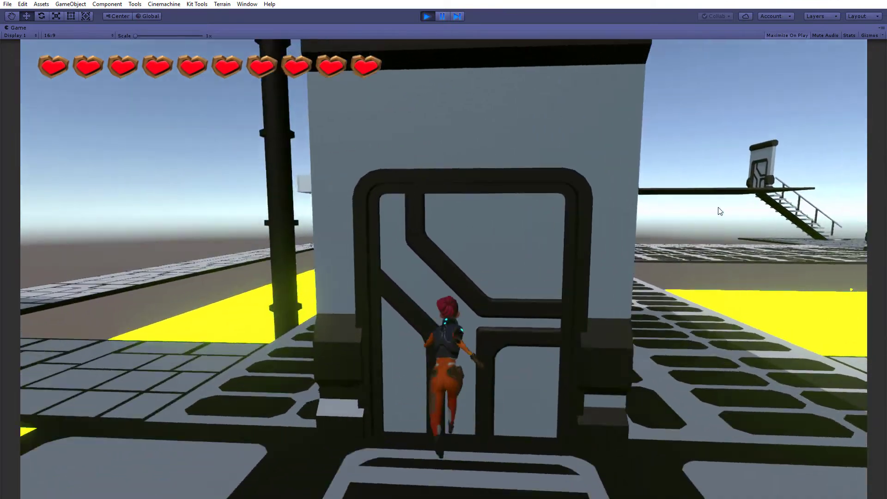
{"action": "key", "text": "w"}
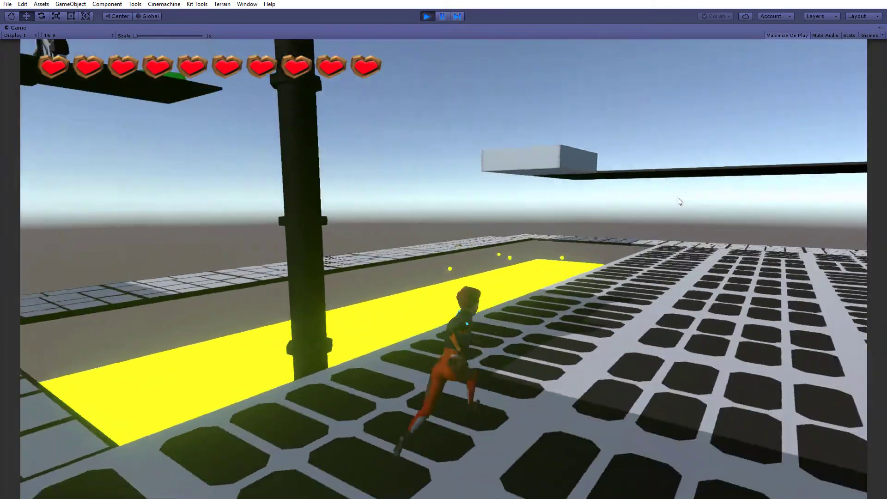
Step: Run across the grated floor past the acid pools to the far door, and stop play mode
{"action": "key", "text": "w"}
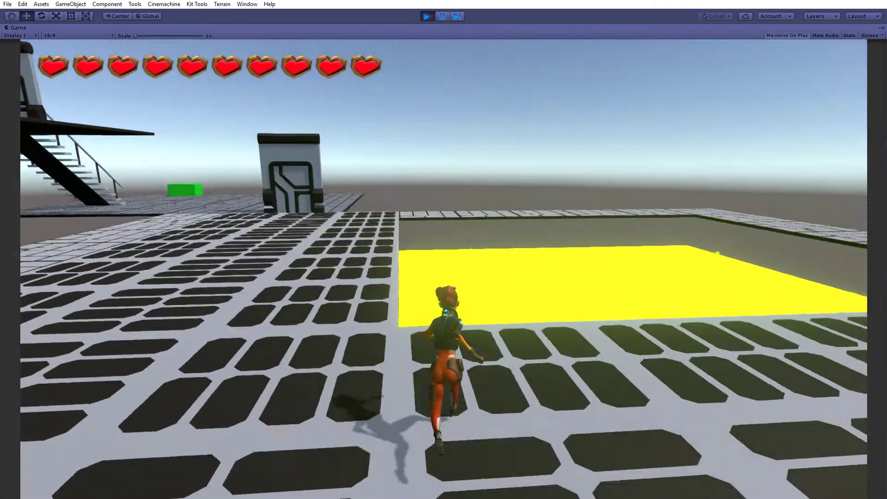
{"action": "key", "text": "w"}
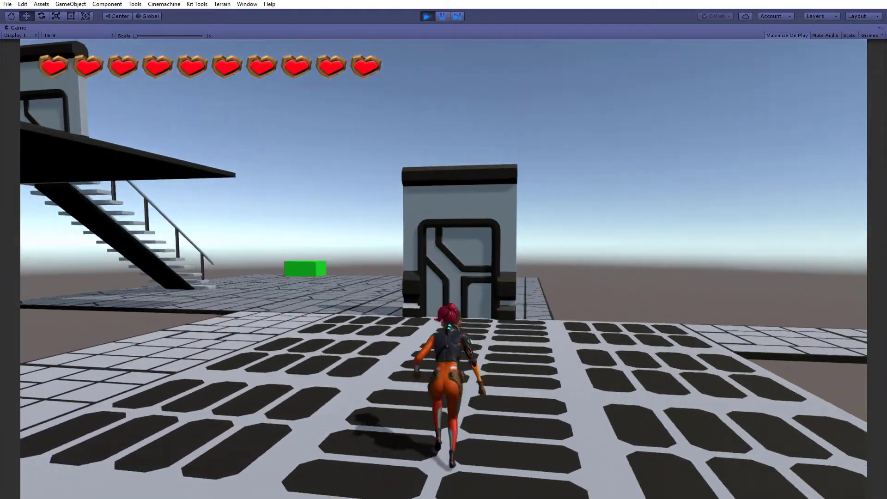
{"action": "key", "text": "w"}
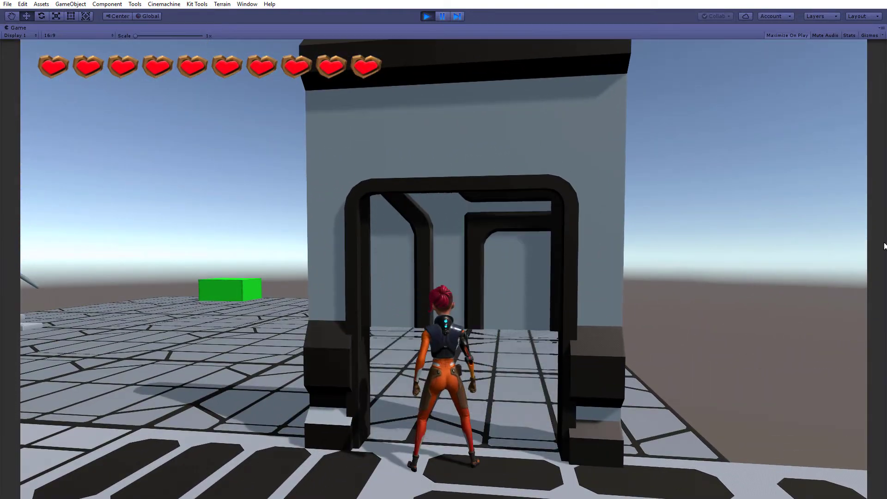
{"action": "key", "text": "ctrl+p"}
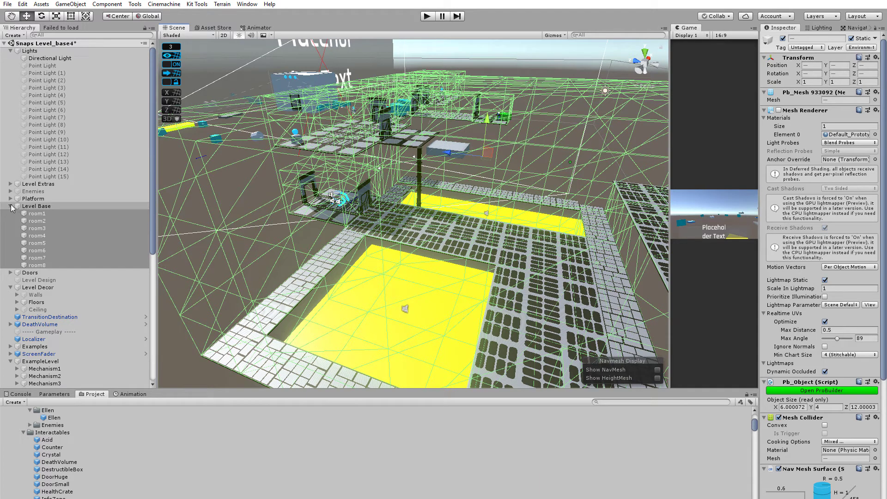
Step: Activate the Walls group under Level Decor so the modular walls surround the rooms
{"action": "left_click", "coordinate": [11, 206]}
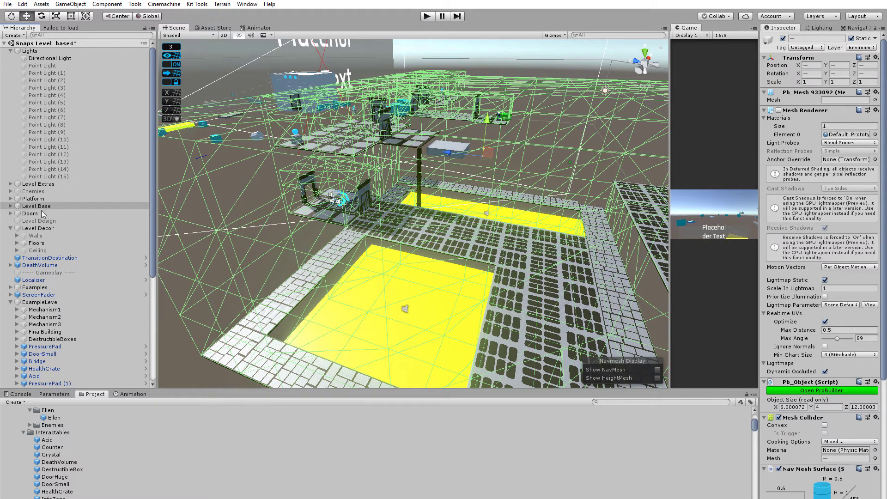
{"action": "left_click", "coordinate": [36, 236]}
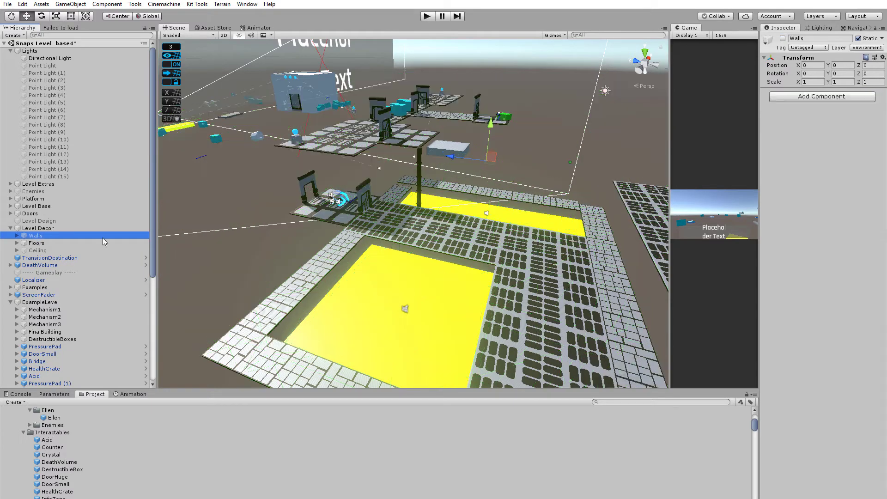
{"action": "left_click", "coordinate": [782, 38]}
{"action": "left_click_drag", "start_coordinate": [485, 198], "coordinate": [472, 222], "text": "alt"}
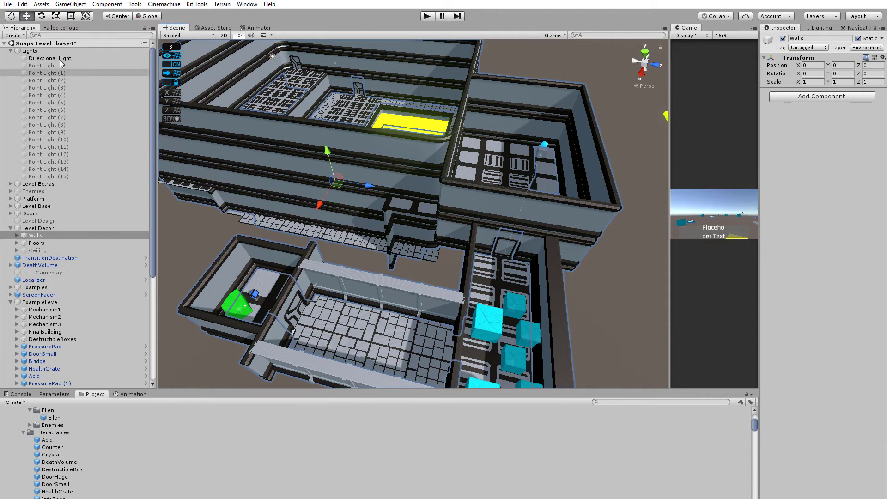
Step: Activate all the point lights in the Lights group, from Point Light through Point Light (15)
{"action": "left_click", "coordinate": [42, 66]}
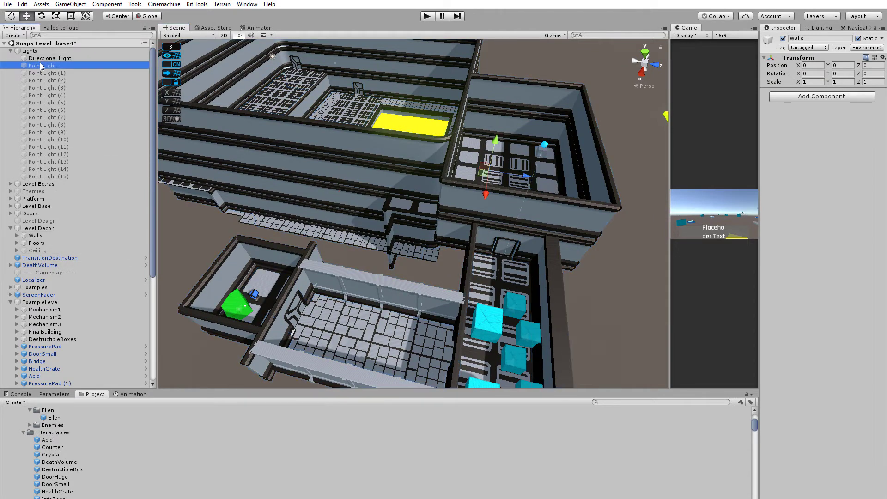
{"action": "left_click", "coordinate": [56, 176], "text": "shift"}
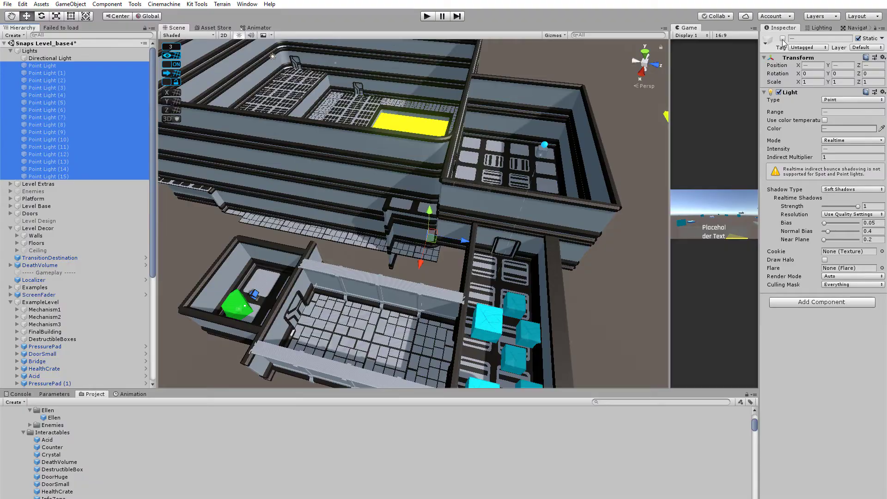
{"action": "left_click", "coordinate": [782, 39]}
{"action": "left_click_drag", "start_coordinate": [530, 196], "coordinate": [540, 174], "text": "alt"}
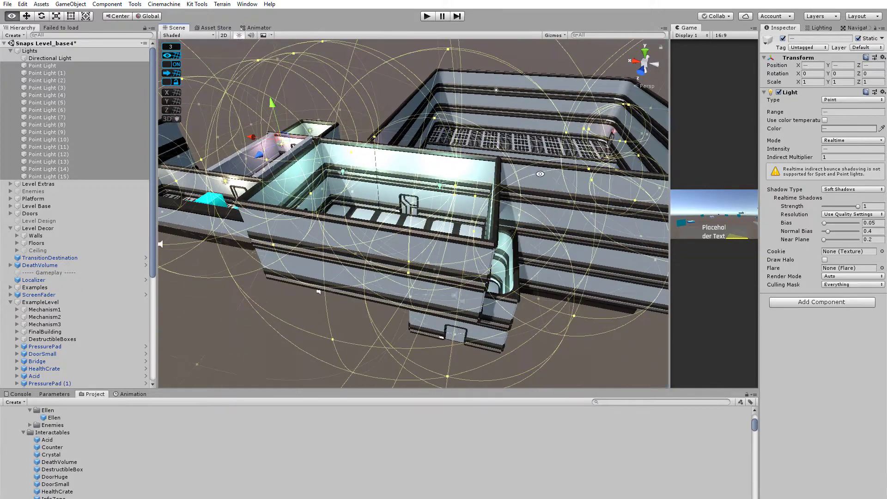
Step: Change the environment lighting source from Gradient to Skybox in the scene's Lighting settings
{"action": "left_click", "coordinate": [817, 28]}
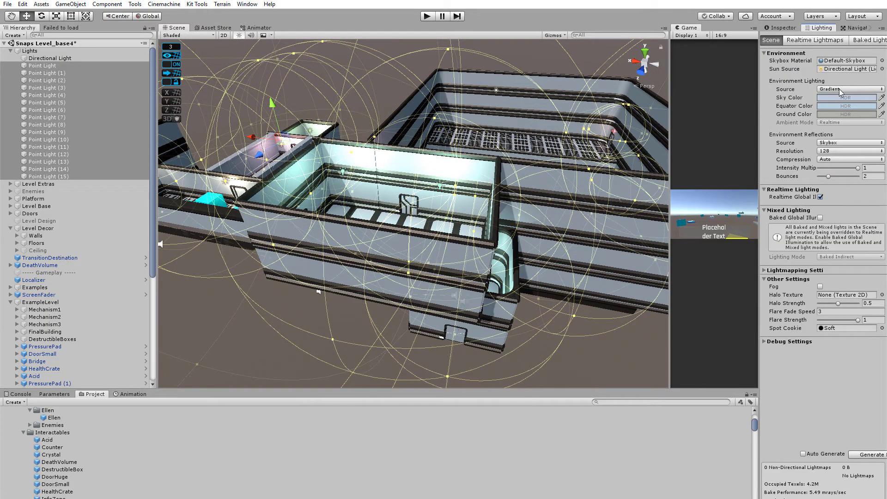
{"action": "left_click_drag", "start_coordinate": [521, 150], "coordinate": [384, 203], "text": "alt"}
{"action": "middle_click_drag", "start_coordinate": [383, 203], "coordinate": [433, 202]}
{"action": "scroll", "coordinate": [433, 201], "scroll_direction": "up", "scroll_amount": 10}
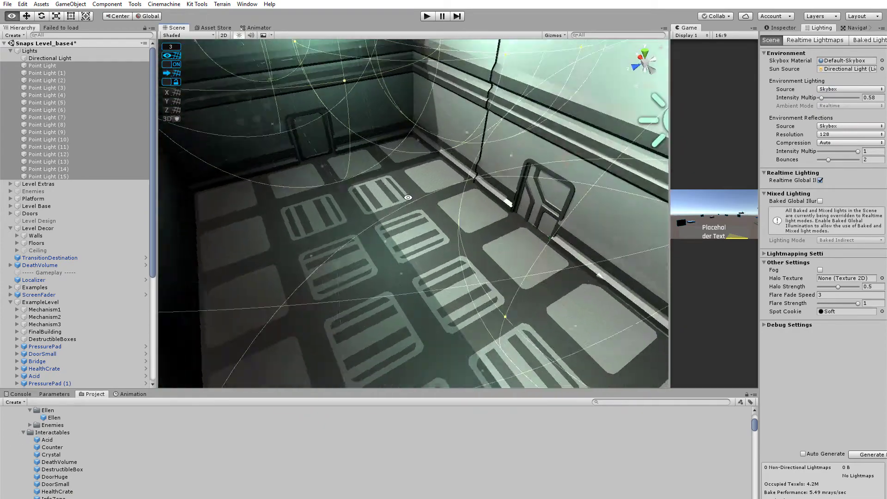
Step: Examine how the point lights illuminate the walled rooms under the Skybox environment lighting
{"action": "left_click_drag", "start_coordinate": [408, 197], "coordinate": [388, 201], "text": "alt"}
{"action": "scroll", "coordinate": [390, 210], "scroll_direction": "down", "scroll_amount": 8, "text": "alt"}
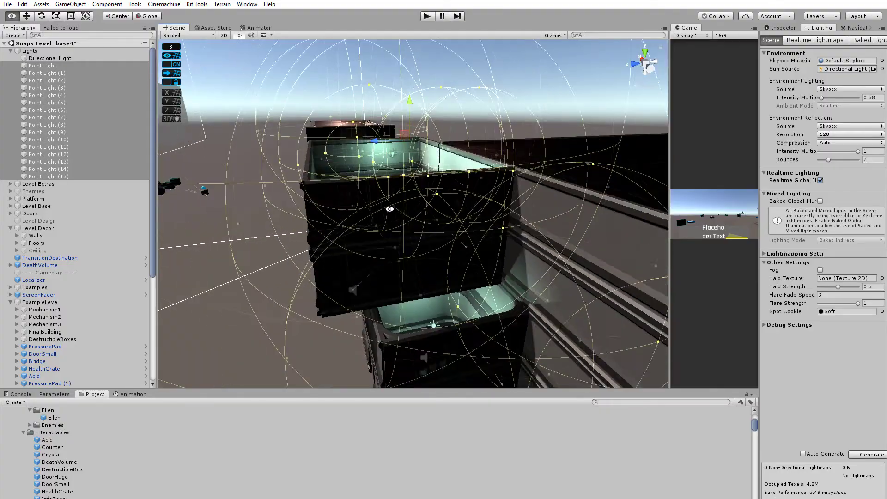
{"action": "left_click_drag", "start_coordinate": [391, 210], "coordinate": [495, 263], "text": "alt"}
{"action": "middle_click_drag", "start_coordinate": [511, 262], "coordinate": [371, 219]}
{"action": "left_click_drag", "start_coordinate": [370, 219], "coordinate": [171, 222], "text": "alt"}
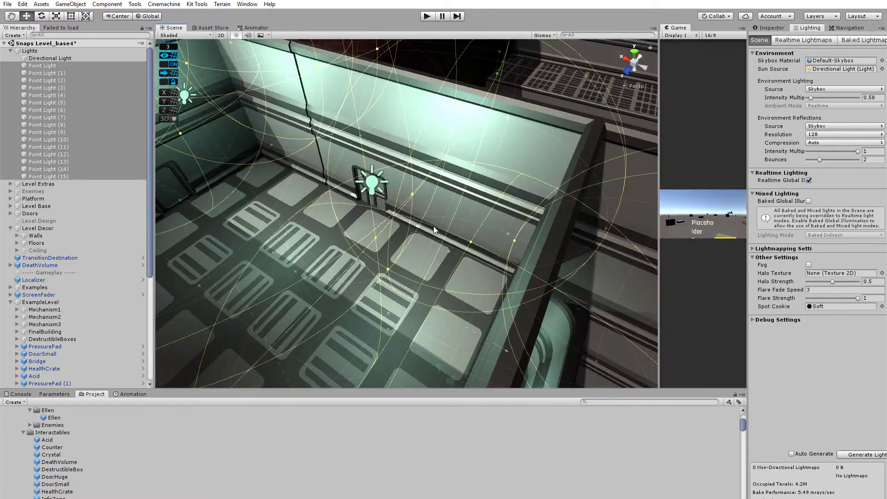
{"action": "scroll", "coordinate": [434, 229], "scroll_direction": "down", "scroll_amount": 8}
{"action": "left_click_drag", "start_coordinate": [430, 226], "coordinate": [388, 222], "text": "alt"}
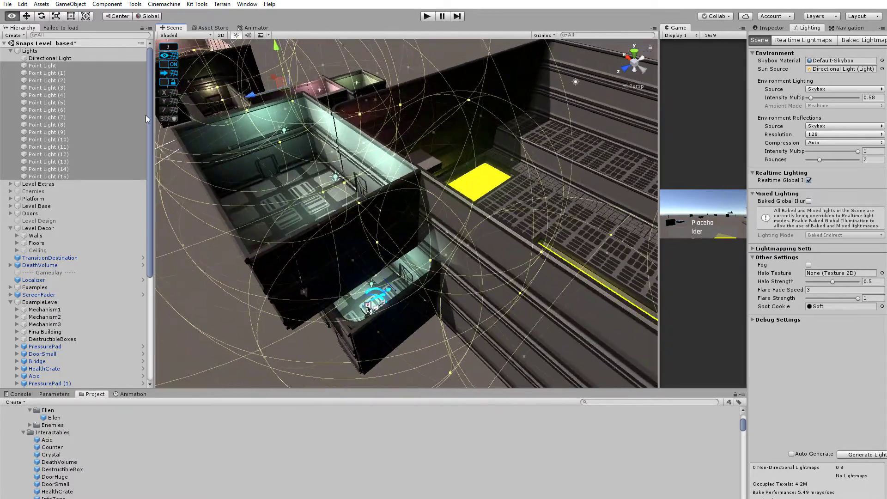
Step: Expand the Level Extras group, select Acid (1), and examine the acid pool in the large room
{"action": "left_click", "coordinate": [11, 51]}
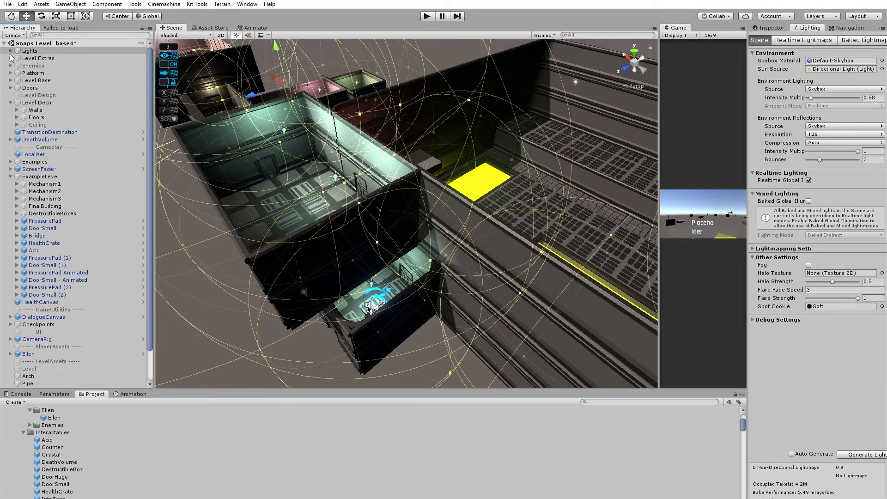
{"action": "left_click", "coordinate": [35, 59]}
{"action": "left_click", "coordinate": [11, 58]}
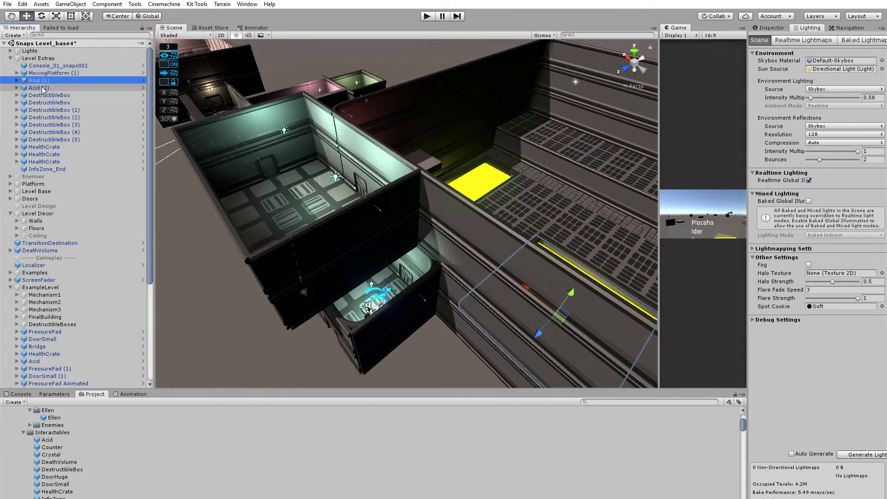
{"action": "scroll", "coordinate": [308, 170], "scroll_direction": "down", "scroll_amount": 3}
{"action": "scroll", "coordinate": [316, 185], "scroll_direction": "up", "scroll_amount": 2}
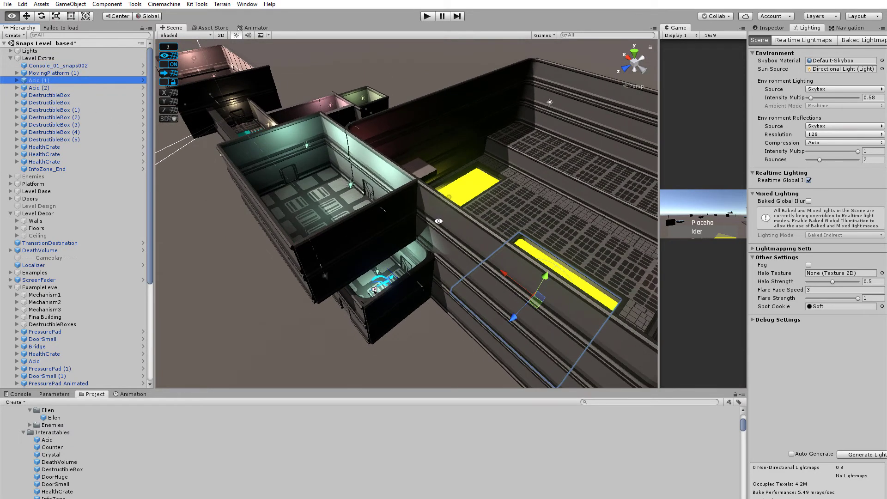
{"action": "left_click_drag", "start_coordinate": [437, 220], "coordinate": [392, 206], "text": "alt"}
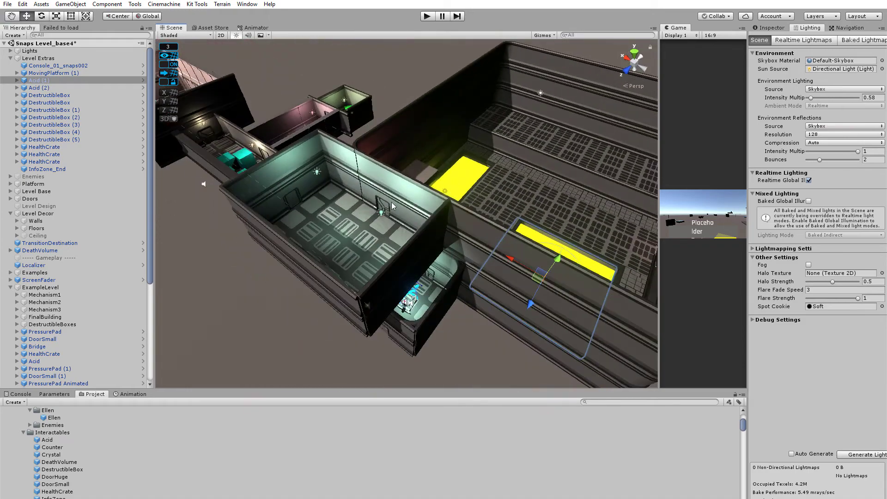
{"action": "scroll", "coordinate": [400, 235], "scroll_direction": "down", "scroll_amount": 3}
{"action": "middle_click_drag", "start_coordinate": [420, 235], "coordinate": [376, 250]}
{"action": "scroll", "coordinate": [376, 249], "scroll_direction": "up", "scroll_amount": 6}
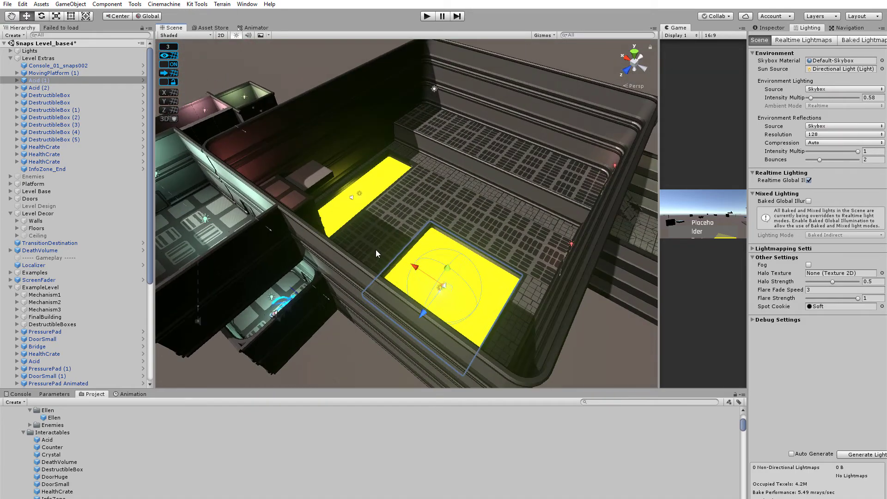
Step: Examine the large acid room and its neighbouring lit rooms from above and from outside
{"action": "scroll", "coordinate": [381, 228], "scroll_direction": "down", "scroll_amount": 3}
{"action": "left_click_drag", "start_coordinate": [381, 228], "coordinate": [460, 212], "text": "alt"}
{"action": "middle_click_drag", "start_coordinate": [460, 212], "coordinate": [609, 194]}
{"action": "scroll", "coordinate": [469, 217], "scroll_direction": "down", "scroll_amount": 5}
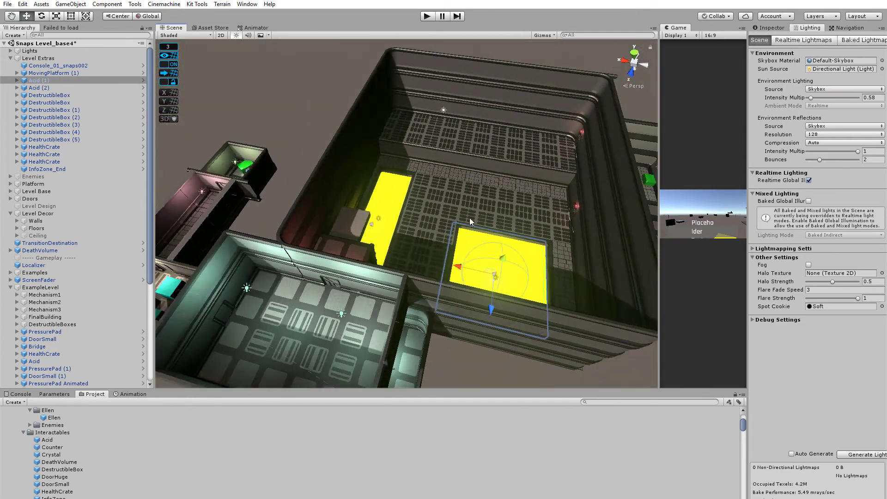
{"action": "left_click_drag", "start_coordinate": [350, 246], "coordinate": [351, 199], "text": "alt"}
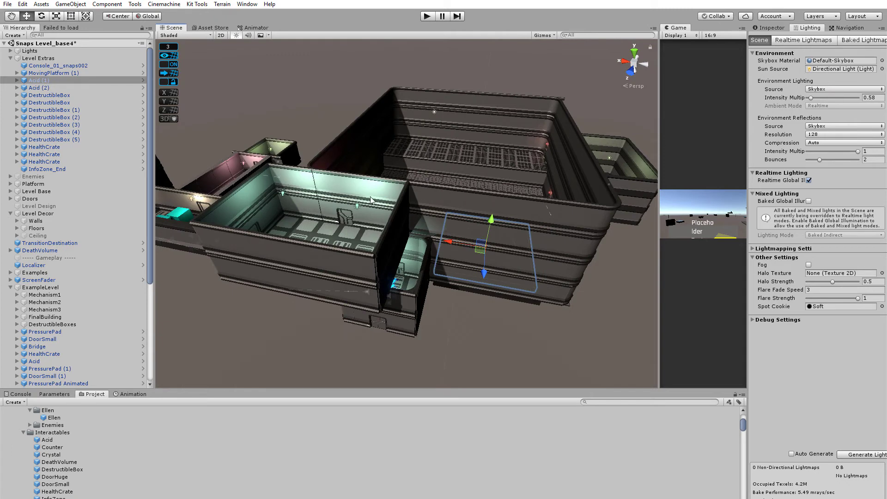
{"action": "scroll", "coordinate": [371, 200], "scroll_direction": "up", "scroll_amount": 2}
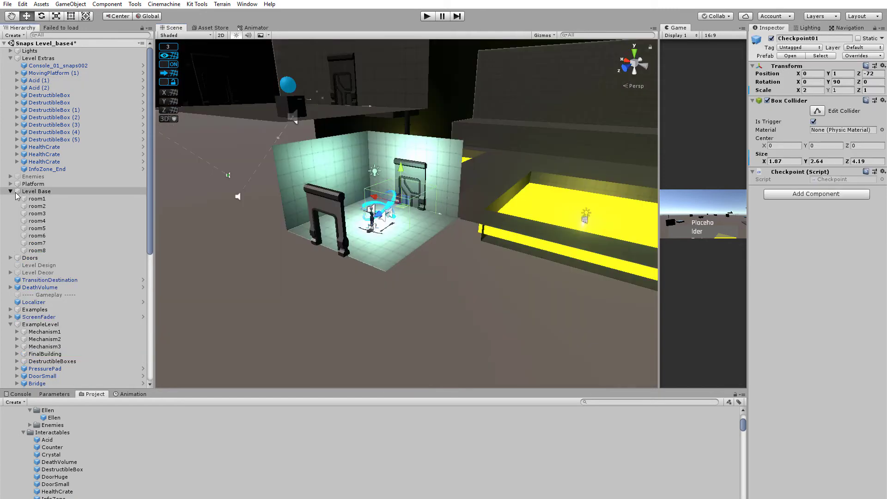
Step: Collapse the Level Base group and examine the point lighting on the base room meshes with Level Decor hidden
{"action": "left_click", "coordinate": [11, 191]}
{"action": "scroll", "coordinate": [370, 142], "scroll_direction": "down", "scroll_amount": 7}
{"action": "left_click_drag", "start_coordinate": [369, 142], "coordinate": [429, 227], "text": "alt"}
{"action": "scroll", "coordinate": [422, 181], "scroll_direction": "up", "scroll_amount": 4}
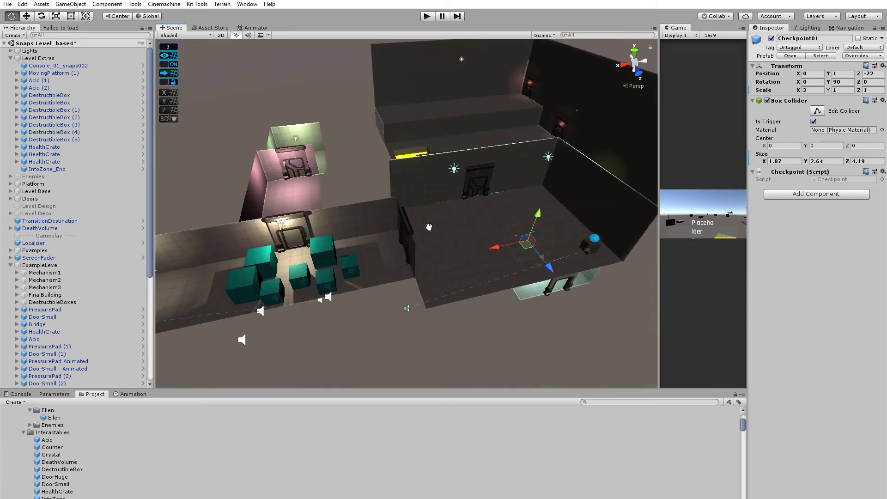
{"action": "middle_click_drag", "start_coordinate": [429, 227], "coordinate": [545, 200]}
{"action": "left_click_drag", "start_coordinate": [545, 200], "coordinate": [402, 198], "text": "alt"}
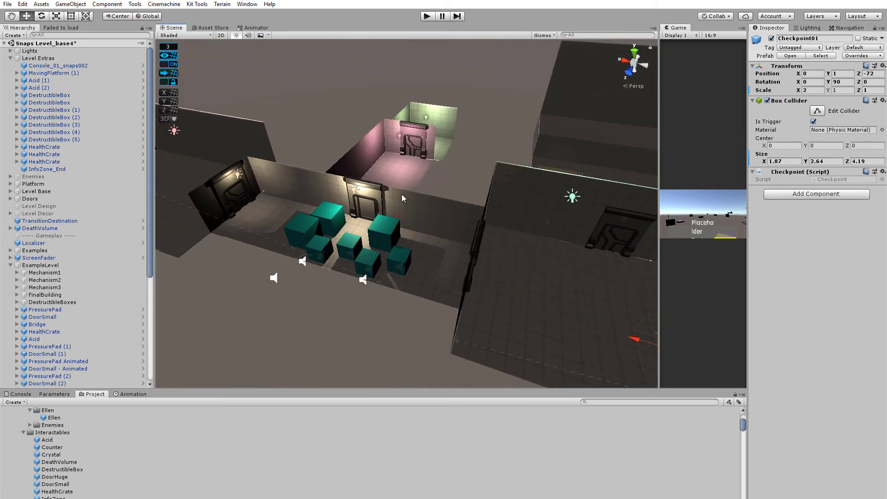